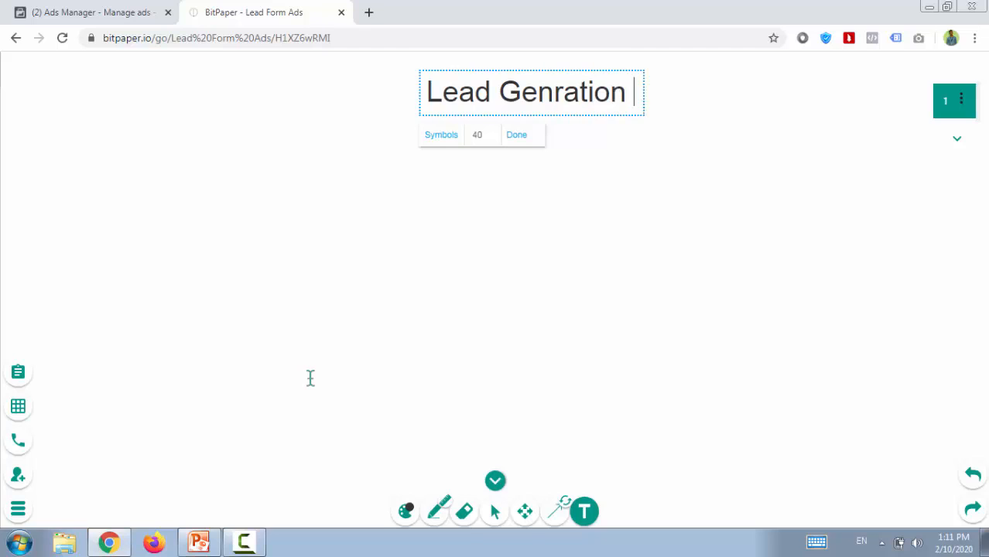
Complete the whiteboard heading to read "Lead Genration Ad" with "Lead Generation Form" on the line below.
text(Ad)
key(Return)
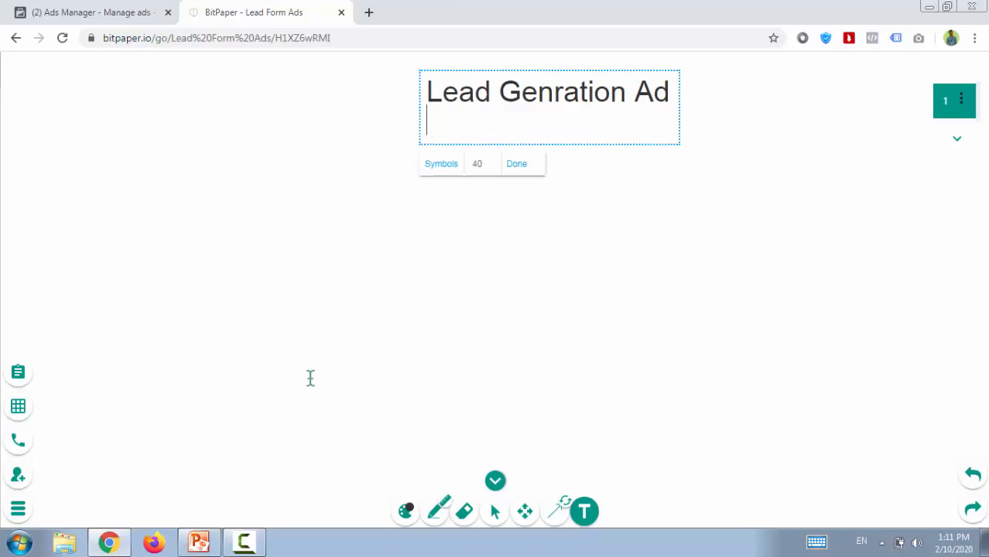
text(Lead )
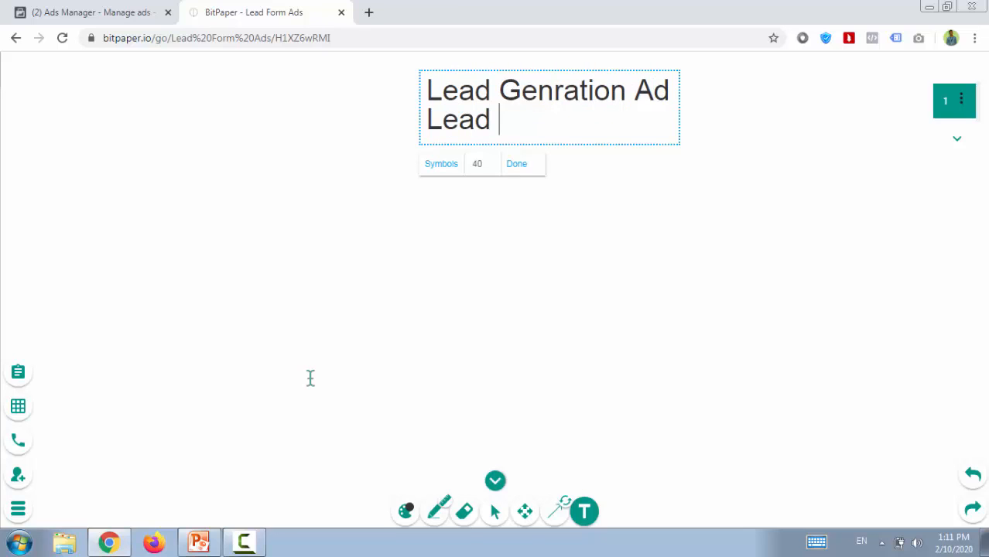
text(Generat)
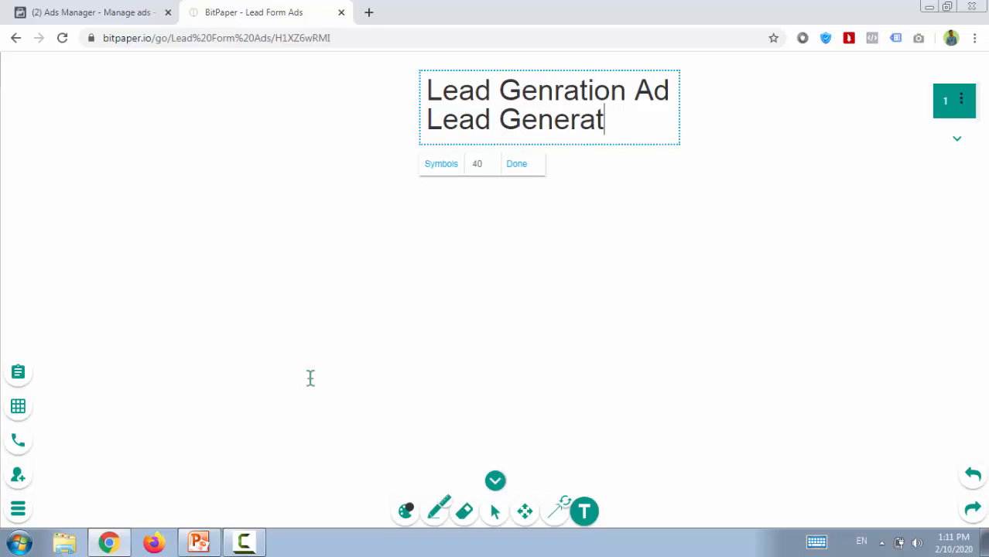
text(ion Form)
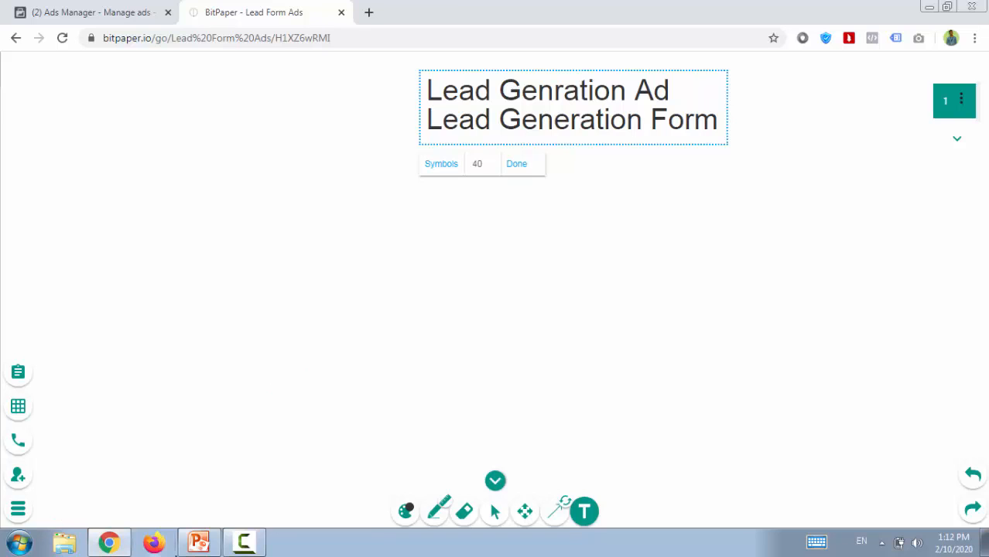
Handwrite "Users" with the pen below the heading and draw an arrow pointing right from it.
click(436, 515)
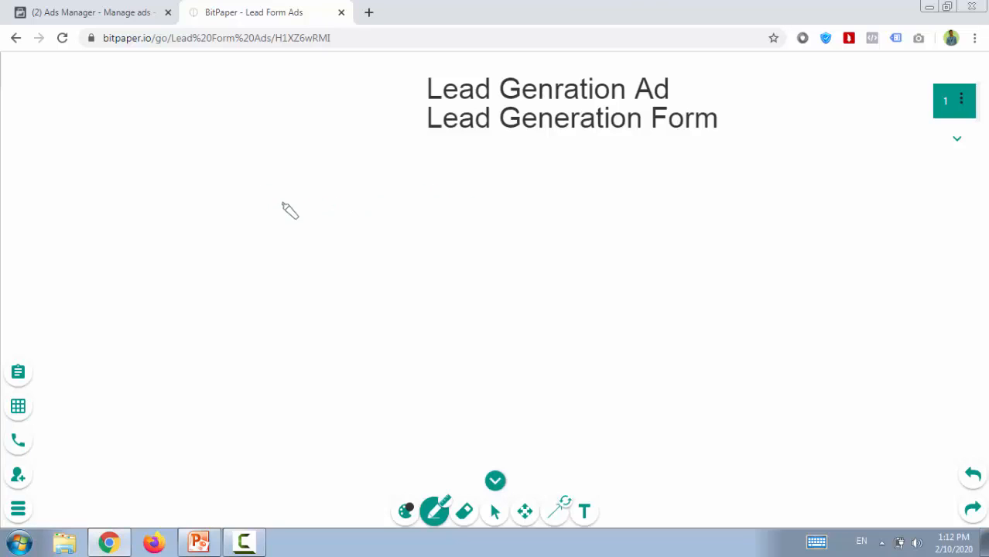
mouse_move(266, 199)
mouse_down()
mouse_move(287, 171)
mouse_move(294, 194)
mouse_move(330, 210)
mouse_move(362, 203)
mouse_move(367, 221)
mouse_move(410, 206)
mouse_move(411, 231)
mouse_up()
key(ctrl+z)
Draw a page-shaped box at the end of the Users arrow and handwrite "L.P/W" inside it.
drag(459, 197, 456, 289)
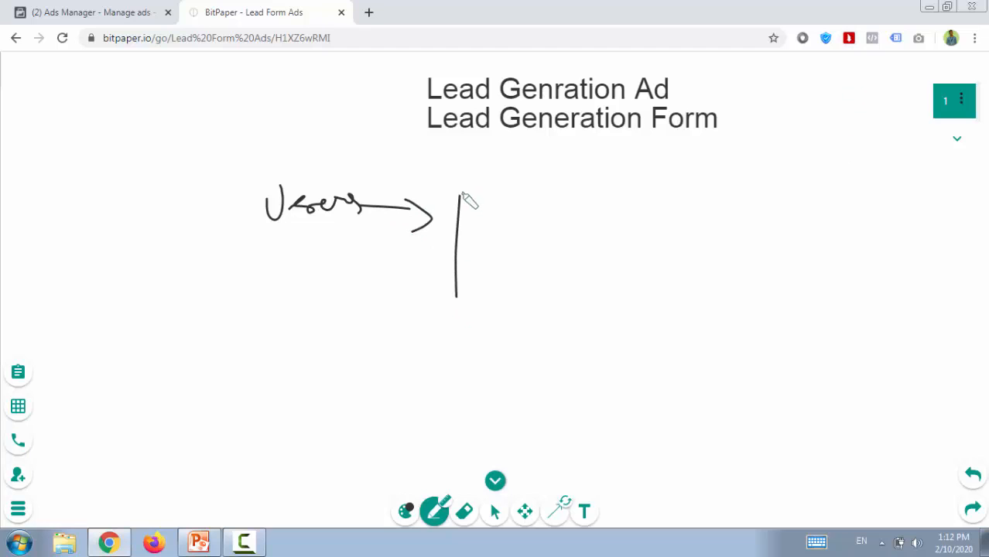
mouse_move(461, 193)
mouse_down()
mouse_move(554, 267)
mouse_move(458, 297)
mouse_up()
mouse_move(468, 214)
mouse_down()
mouse_move(480, 251)
mouse_move(522, 232)
mouse_move(503, 243)
mouse_up()
click(485, 233)
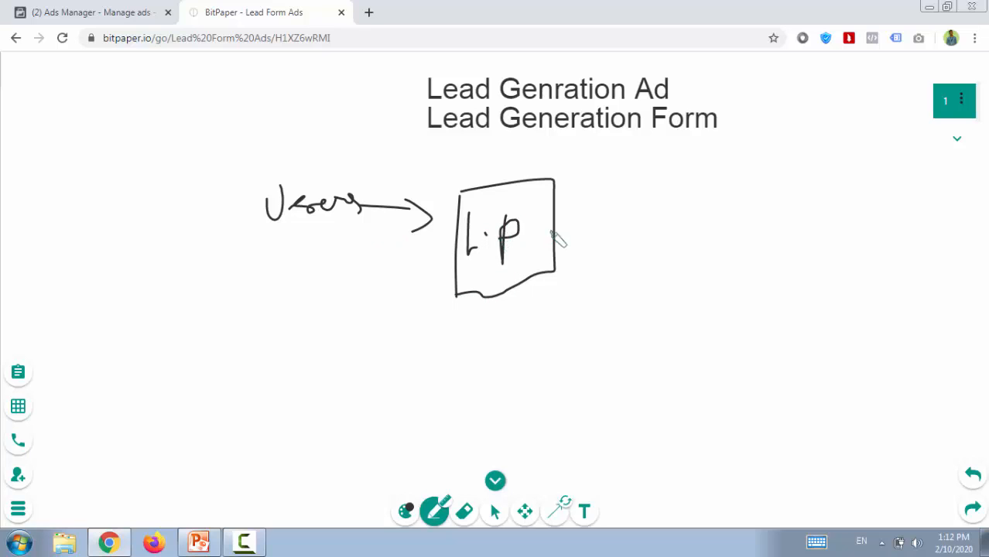
mouse_move(534, 210)
mouse_down()
mouse_move(512, 277)
mouse_move(535, 244)
mouse_move(536, 264)
mouse_move(544, 241)
mouse_up()
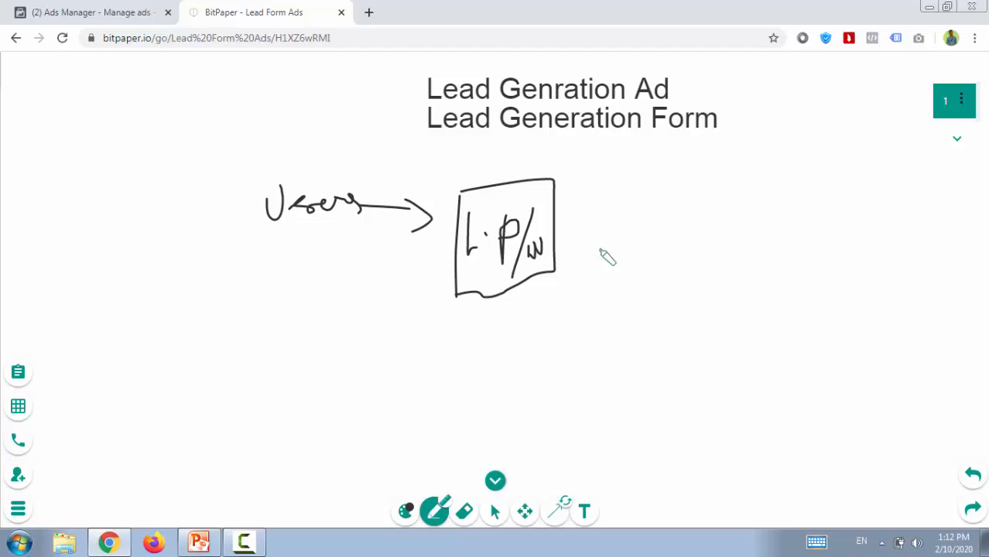
Draw an arrow from the L.P/W box to the right and handwrite "Form" at its end.
mouse_move(551, 222)
mouse_down()
mouse_move(618, 217)
mouse_move(620, 246)
mouse_up()
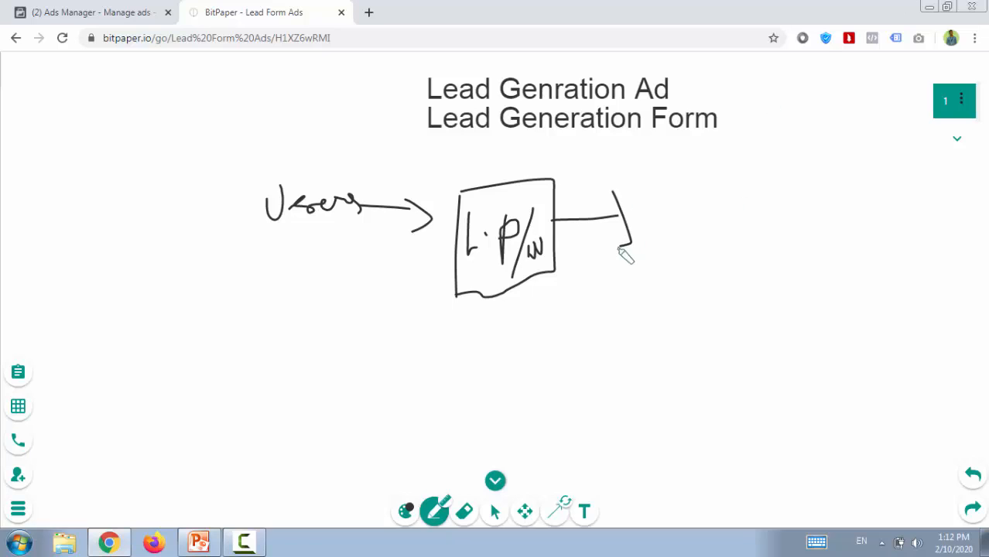
mouse_move(664, 210)
mouse_down()
mouse_move(666, 238)
mouse_move(664, 217)
mouse_move(670, 229)
mouse_move(648, 274)
mouse_up()
key(ctrl+z)
drag(640, 205, 686, 173)
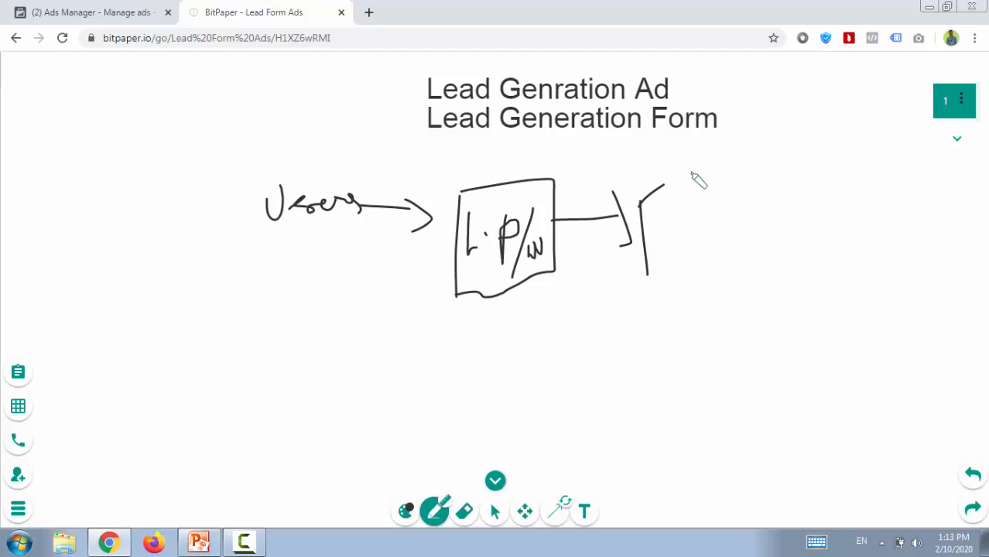
click(683, 206)
drag(642, 244, 689, 203)
mouse_move(723, 232)
mouse_down()
mouse_move(728, 203)
mouse_move(771, 193)
mouse_move(772, 207)
mouse_up()
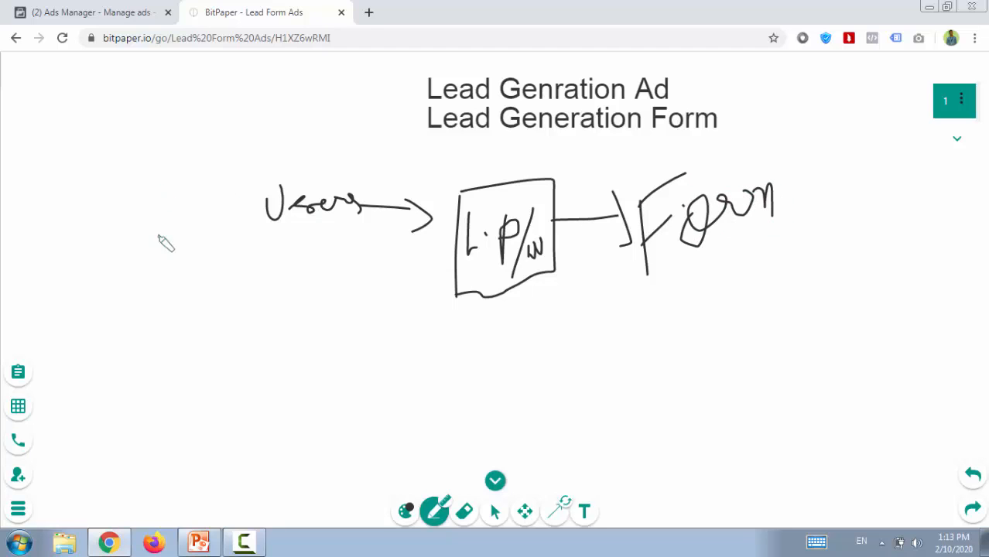
Sketch an oval with a vertical stroke left of "Users", and draw a downward arrow from "Form" to a handwritten "Lead".
drag(156, 195, 161, 243)
mouse_move(152, 186)
mouse_down()
mouse_move(137, 291)
mouse_move(163, 191)
mouse_move(132, 182)
mouse_up()
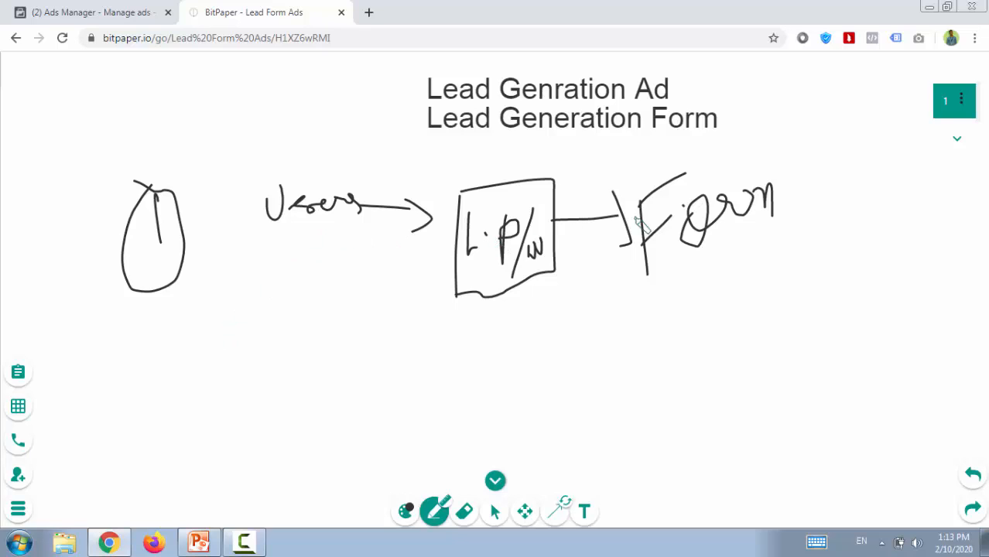
mouse_move(727, 236)
mouse_down()
mouse_move(727, 296)
mouse_move(742, 275)
mouse_up()
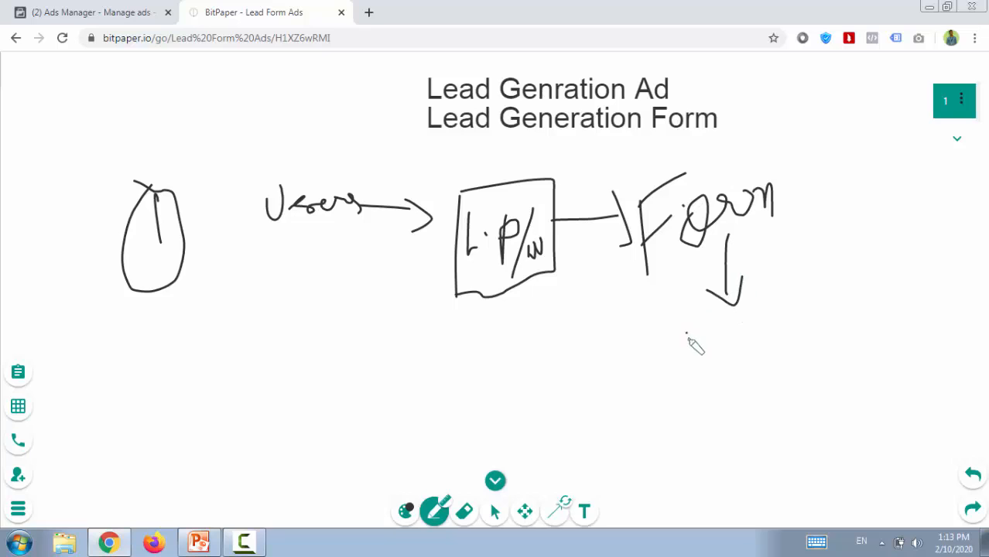
drag(686, 334, 706, 369)
mouse_move(725, 338)
mouse_down()
mouse_move(709, 361)
mouse_move(730, 368)
mouse_move(725, 341)
mouse_up()
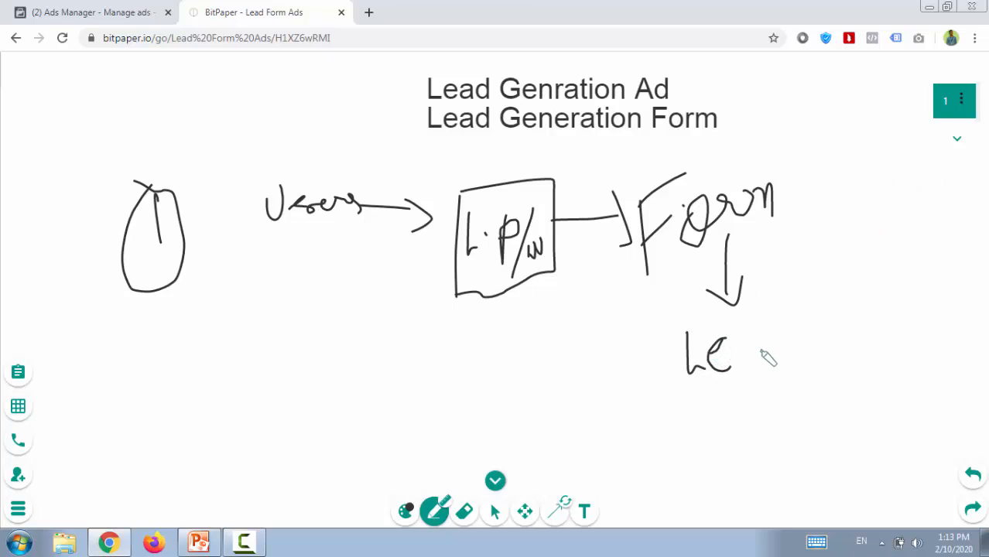
mouse_move(751, 343)
mouse_down()
mouse_move(749, 362)
mouse_move(783, 325)
mouse_move(801, 343)
mouse_up()
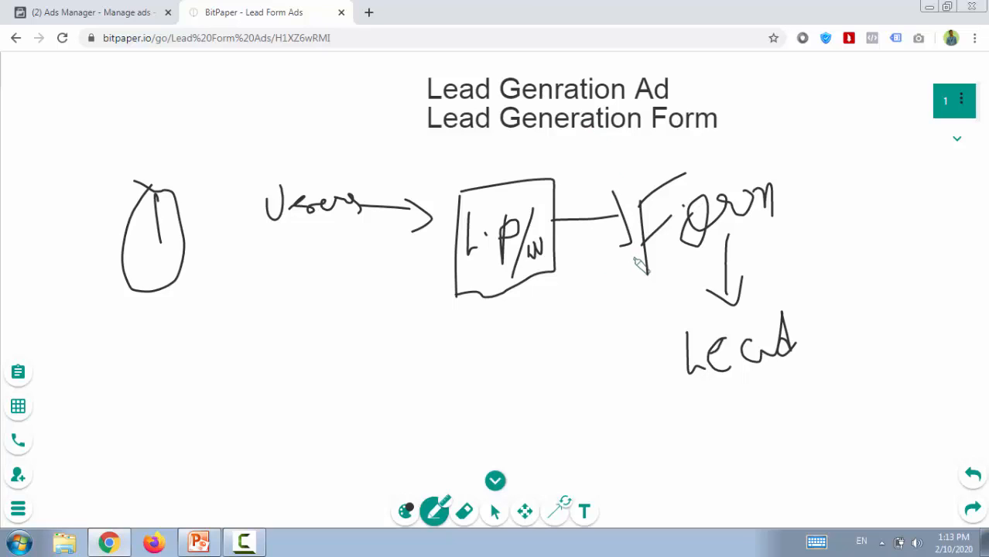
Draw a diagonal arrow from "Form" down to the left and handwrite "Facebook" below the L.P/W box.
mouse_move(632, 258)
mouse_down()
mouse_move(595, 303)
mouse_move(600, 318)
mouse_up()
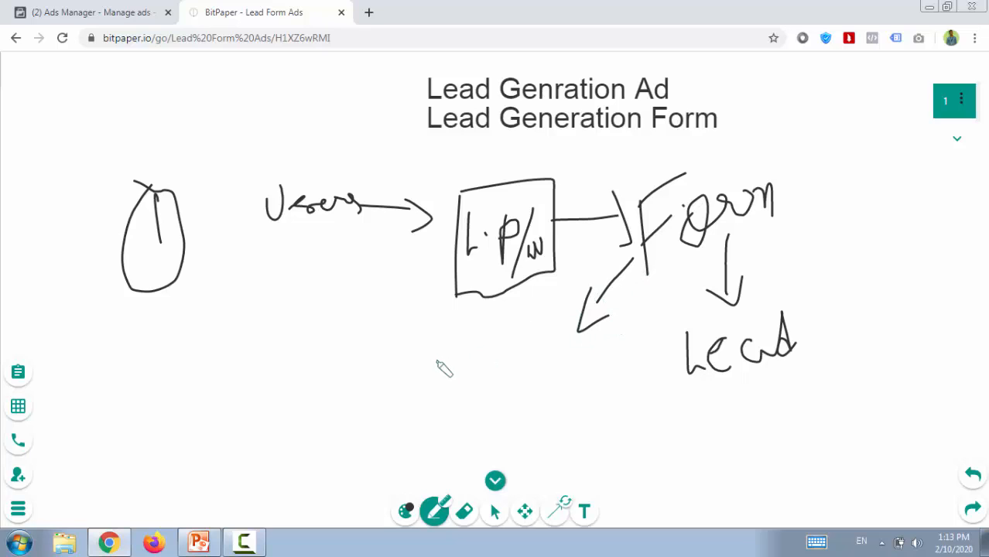
drag(364, 358, 367, 392)
drag(361, 357, 386, 341)
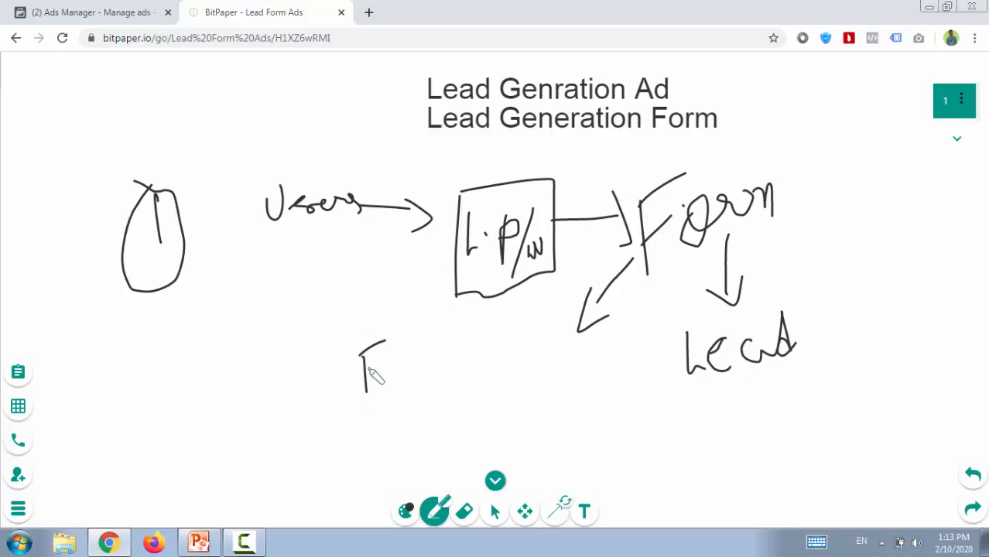
mouse_move(365, 373)
mouse_down()
mouse_move(396, 357)
mouse_move(445, 391)
mouse_move(466, 372)
mouse_move(483, 386)
mouse_move(507, 379)
mouse_move(512, 364)
mouse_move(515, 403)
mouse_up()
drag(535, 350, 540, 401)
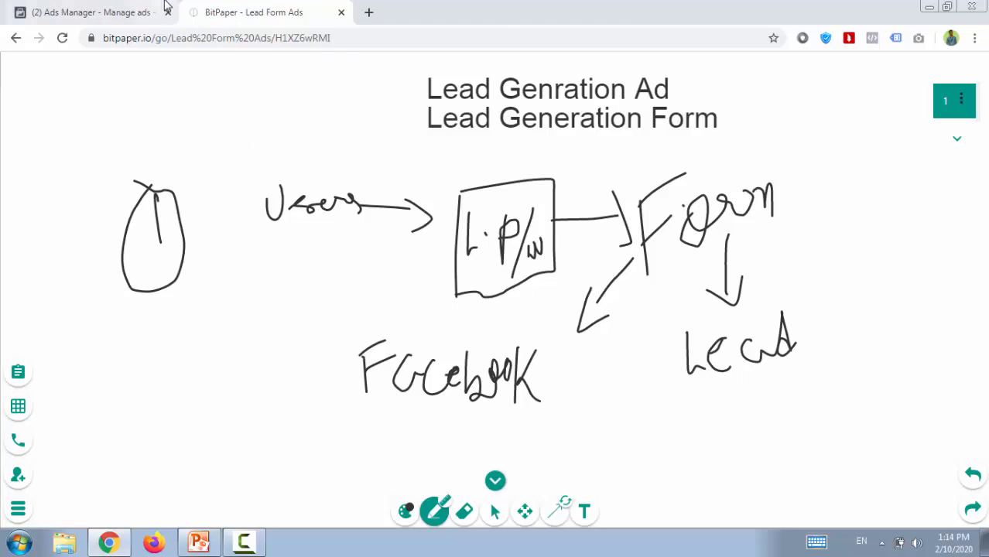
Switch to Facebook Ads Manager and start creating a new campaign, dismissing the saved draft.
click(116, 11)
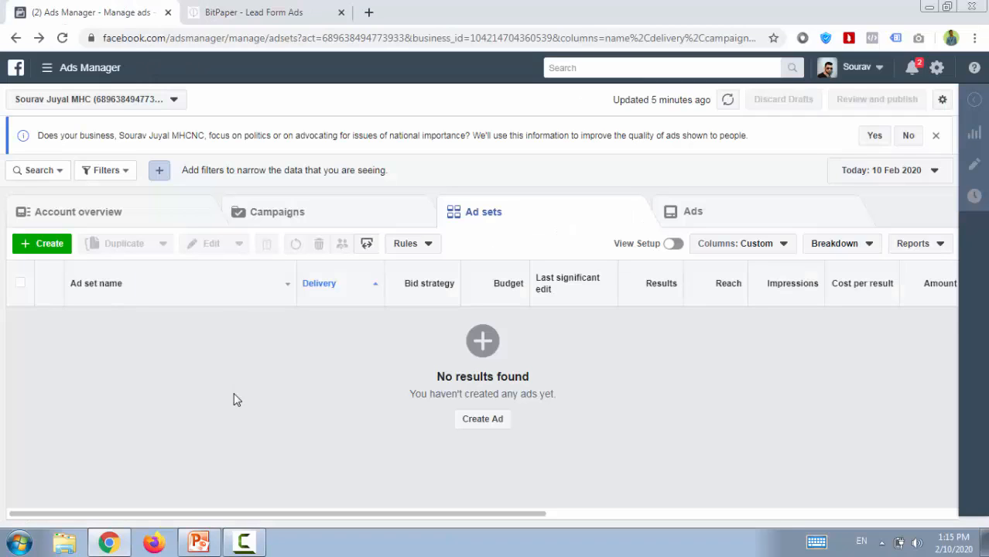
click(40, 244)
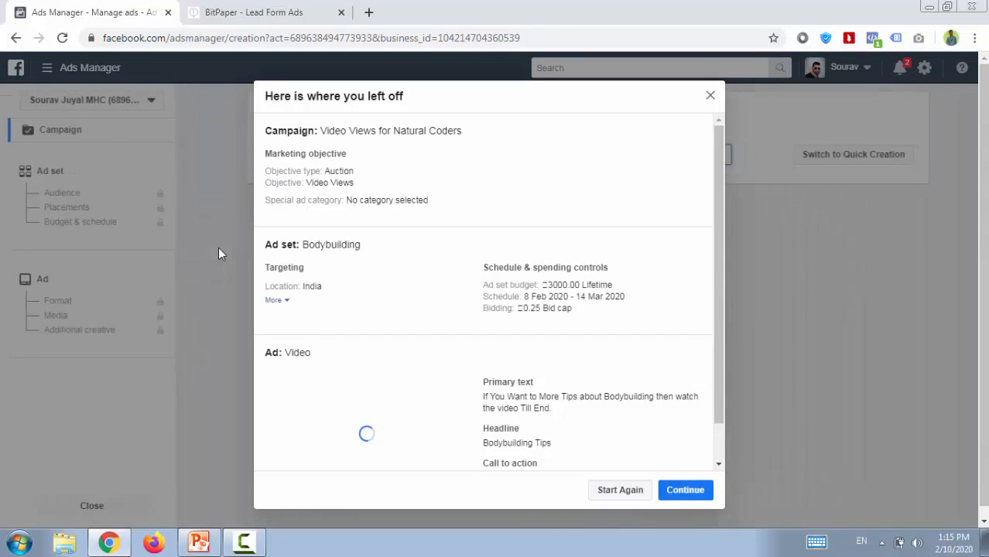
click(711, 97)
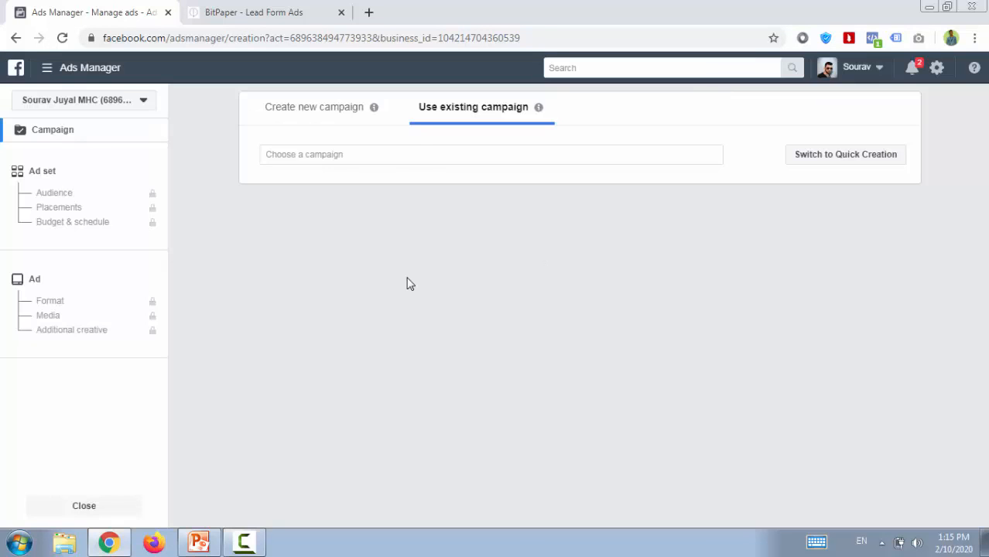
click(289, 115)
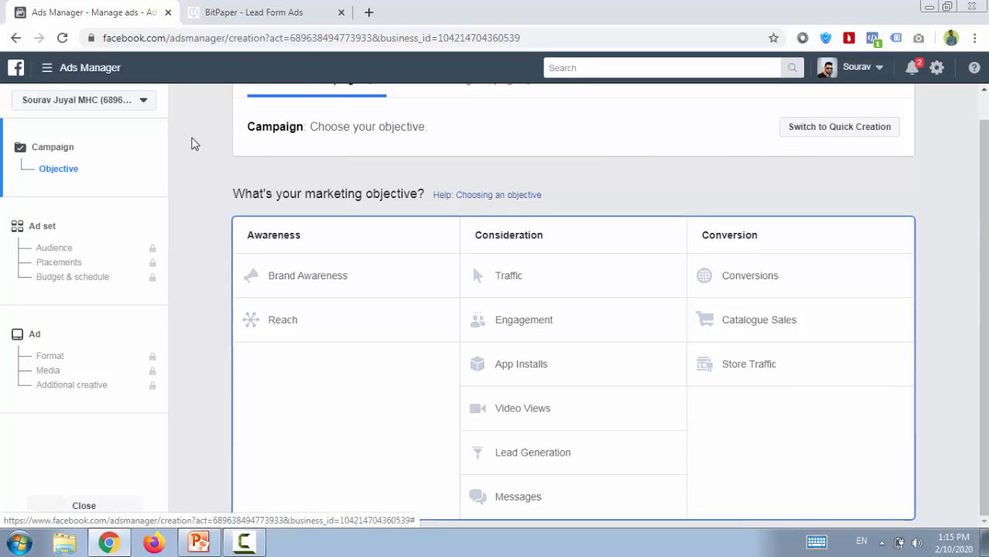
Choose Lead Generation as the campaign's marketing objective.
scroll(192, 143, up, 1)
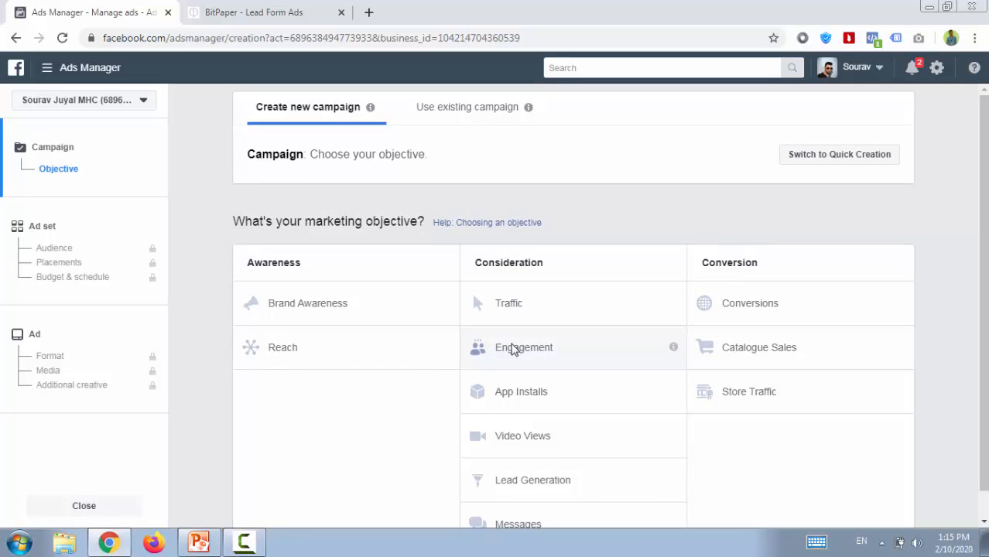
scroll(206, 226, down, 1)
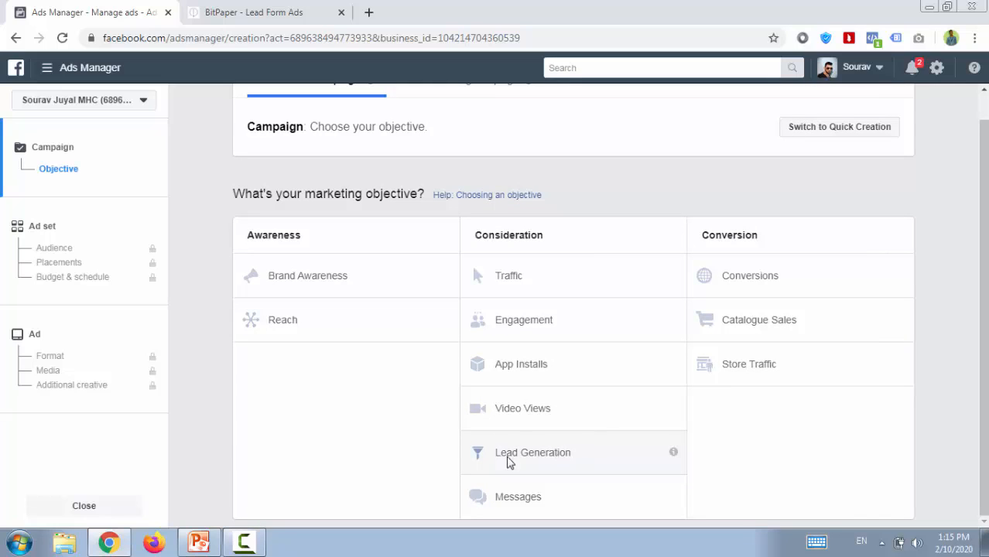
click(560, 463)
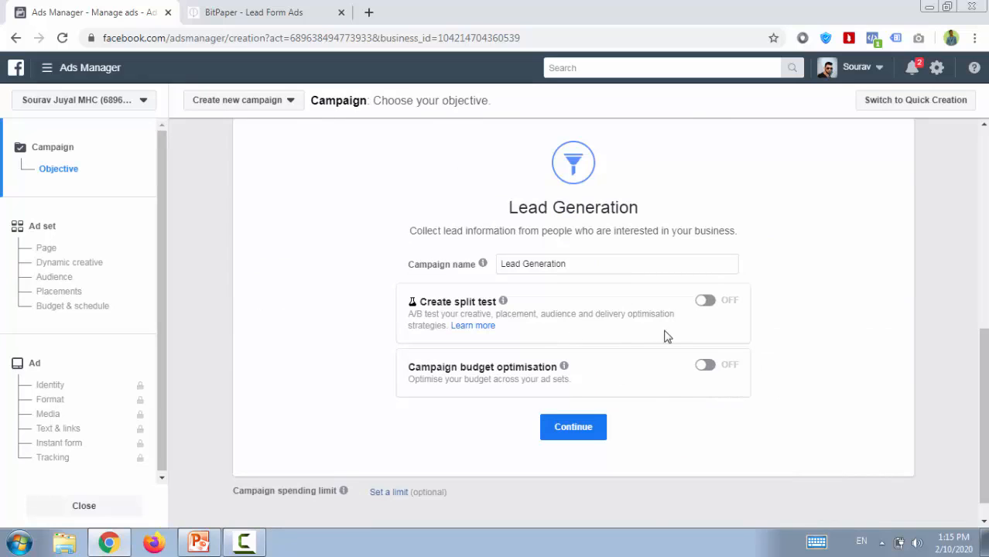
Name the campaign "Lead Generation digital Marketing Course" and continue to the ad set settings.
mouse_move(569, 368)
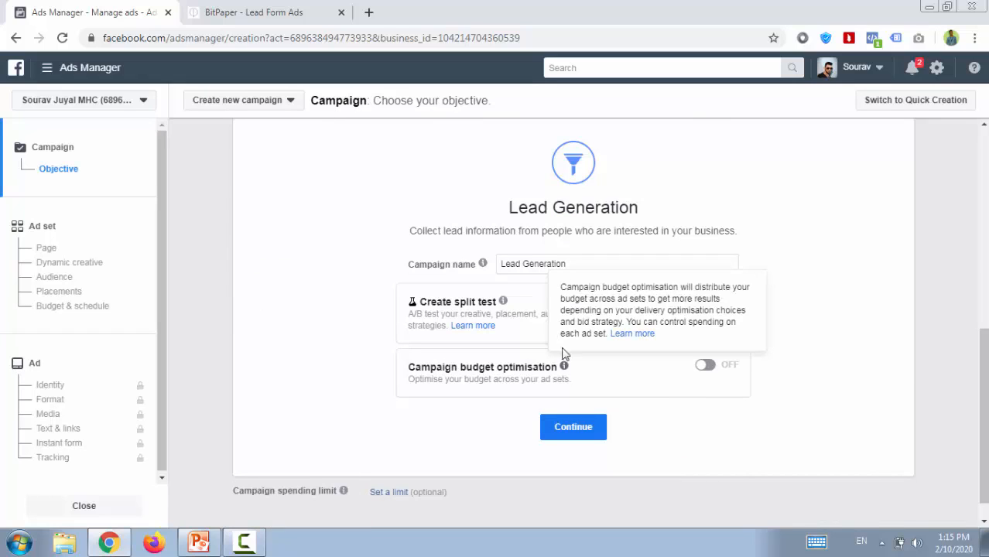
click(575, 261)
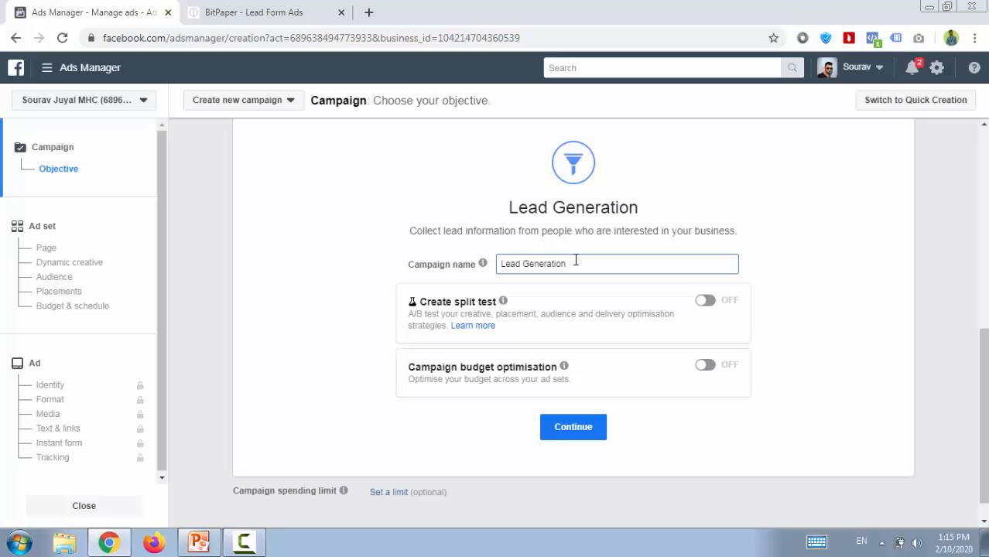
text(digital Marketing Course)
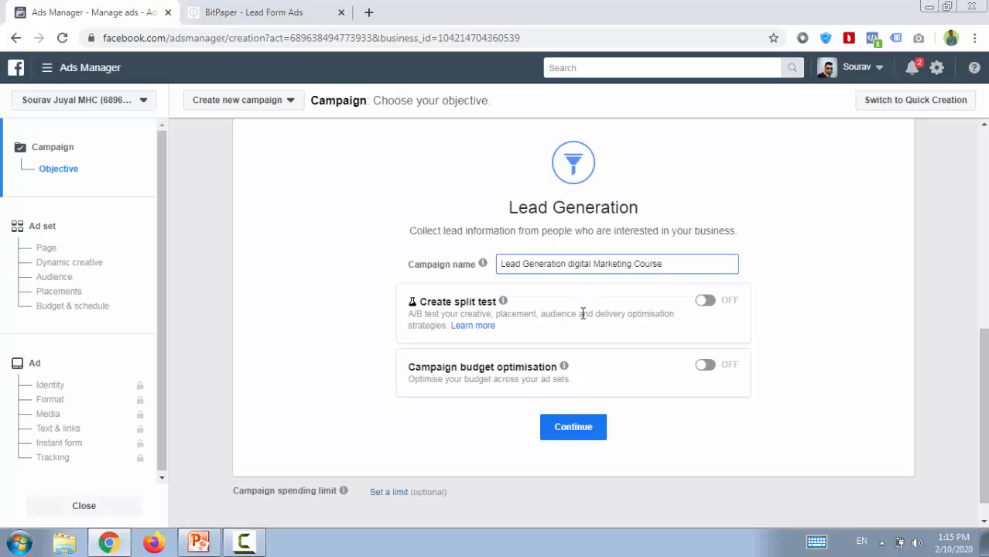
click(573, 427)
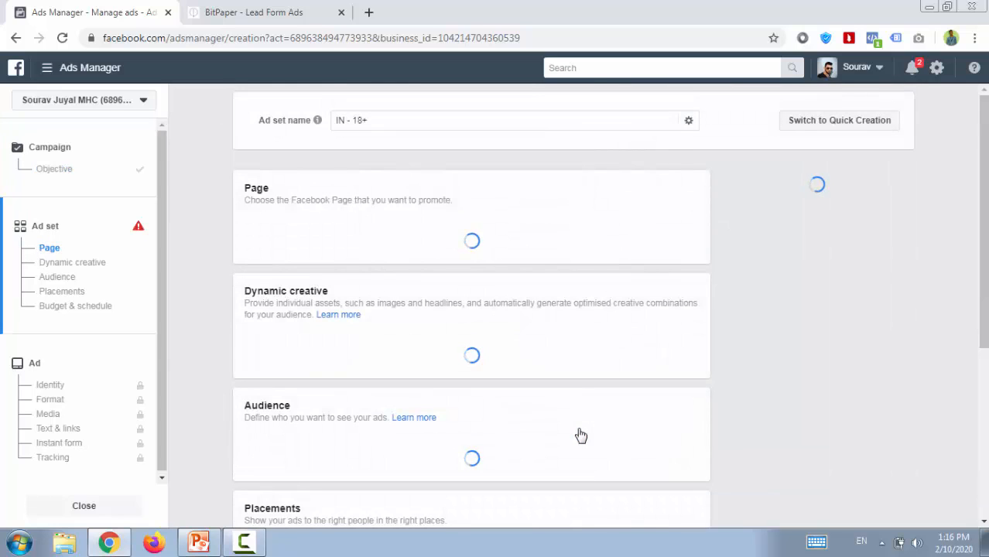
Rename the ad set as "Digital Marketing 10-2-2020".
triple_click(395, 119)
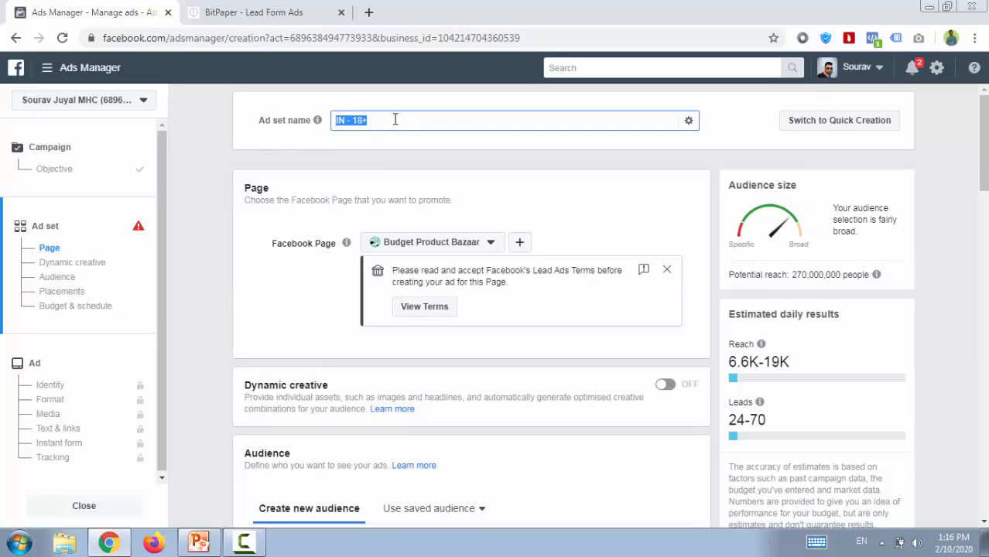
text(Digi)
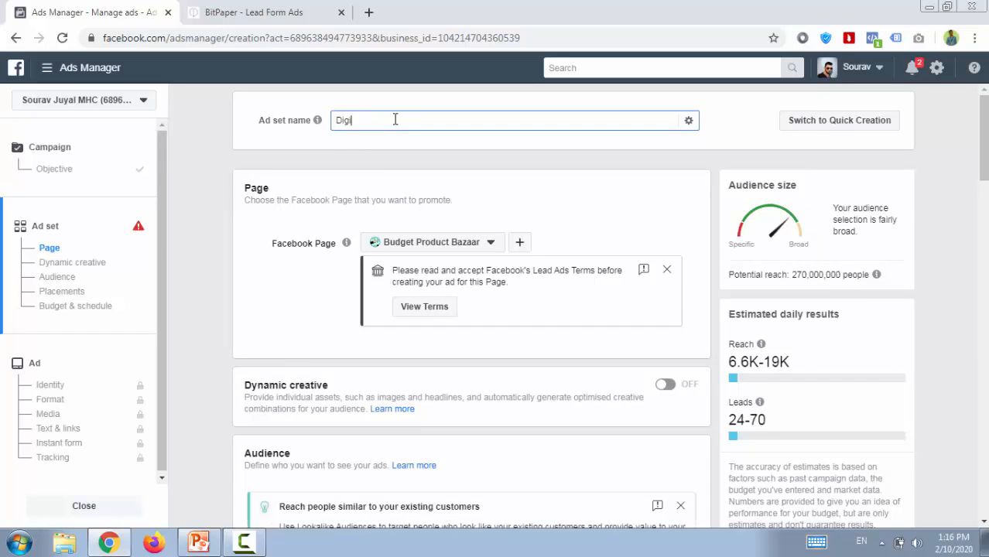
text(tal Marketing 10-2-2020)
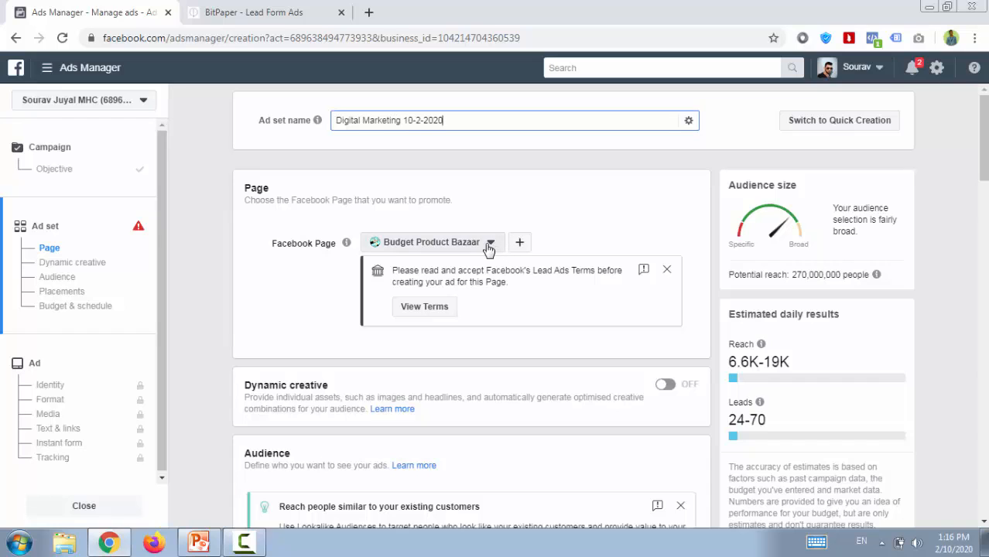
Find the Facebook Page by searching "natural" and choose Natural Coders - Codes Never Lies as the Page to promote.
click(488, 246)
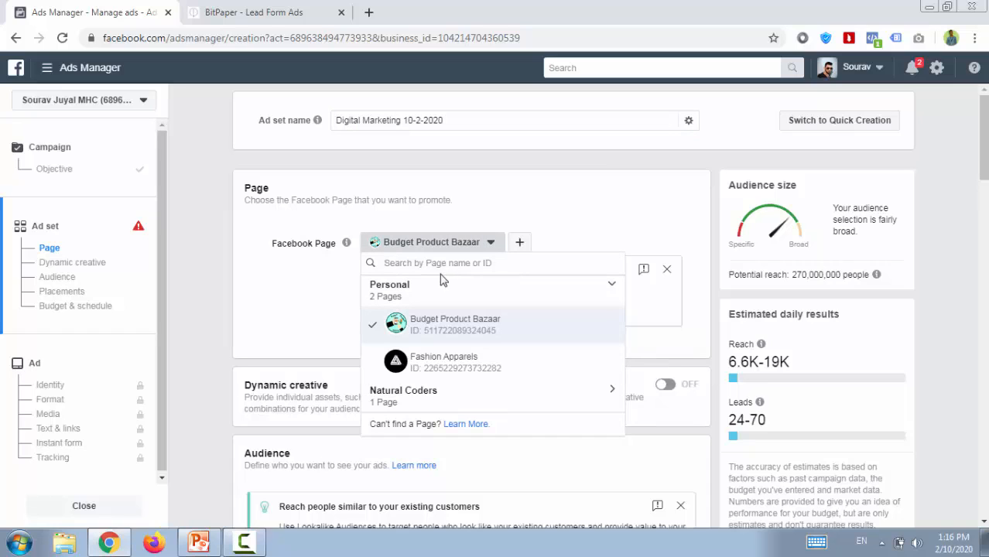
text(nat)
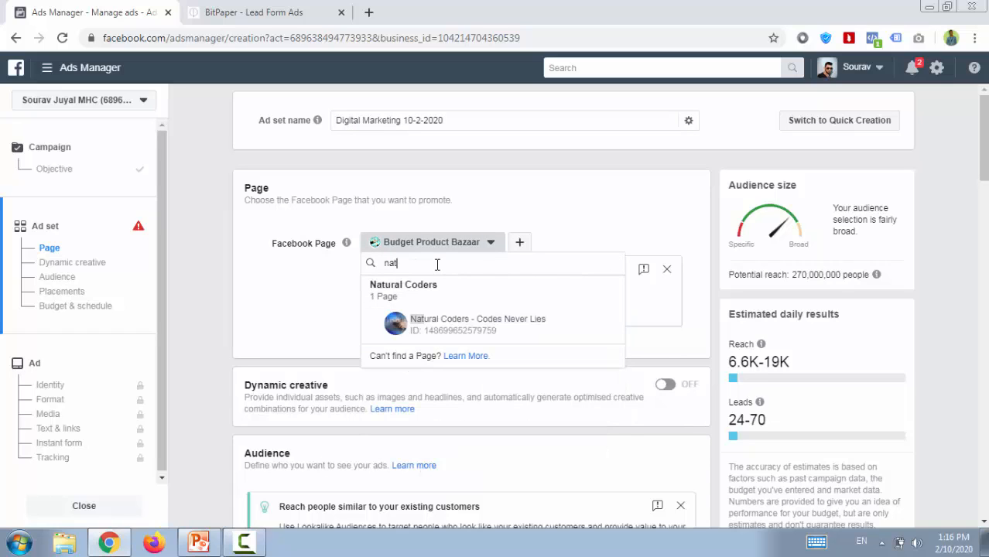
text(ural)
click(443, 325)
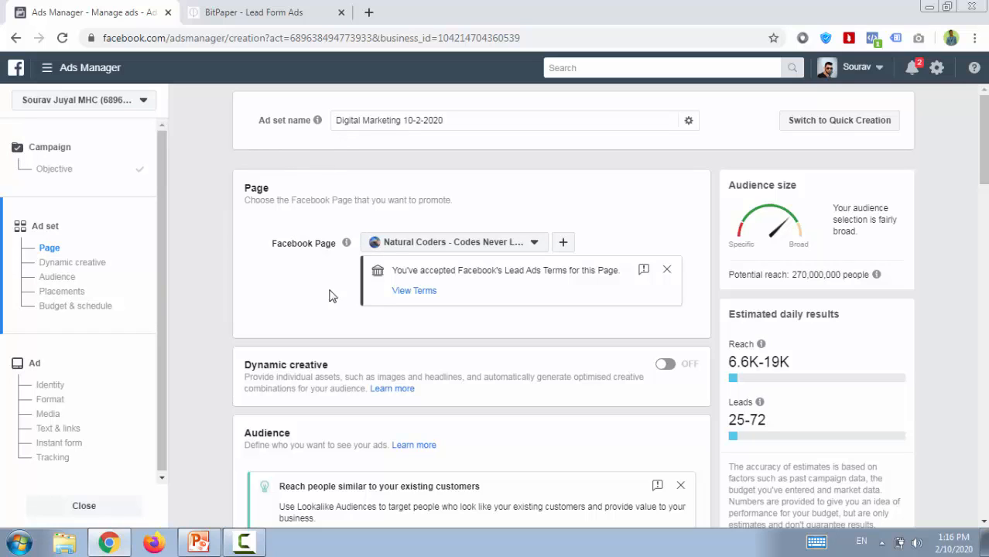
Open the Lead Adverts Terms for the Natural Coders Page, read through them and return to the ad set settings.
click(415, 291)
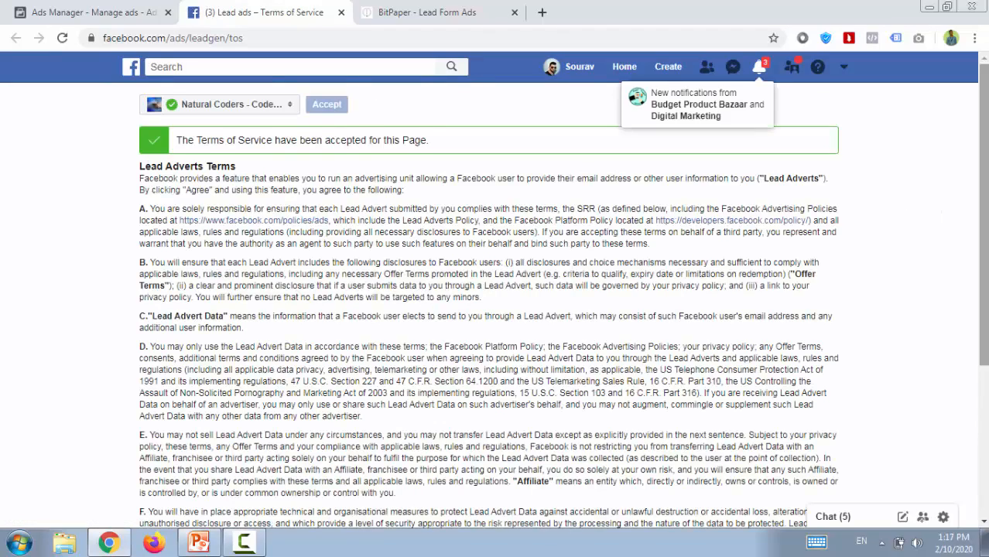
drag(983, 207, 983, 233)
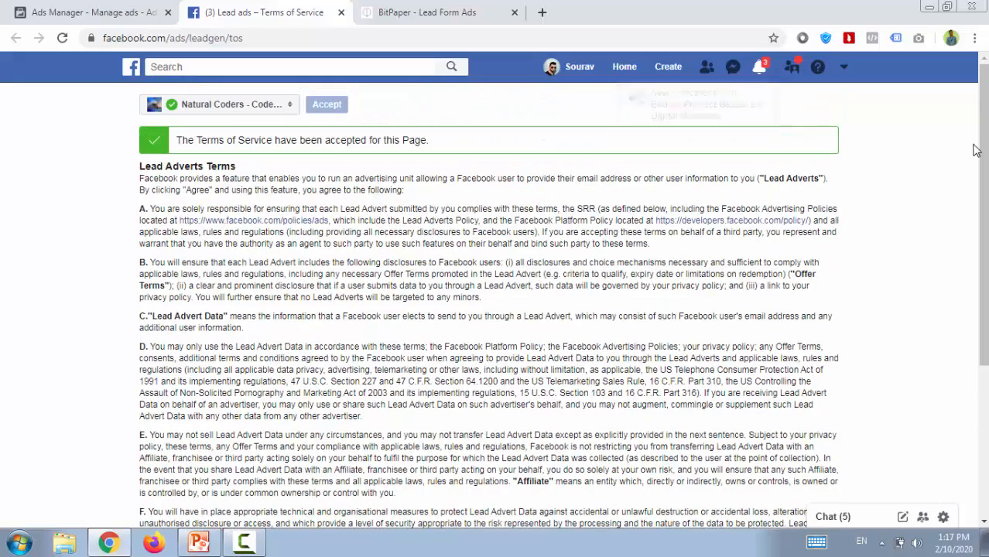
scroll(977, 150, down, 3)
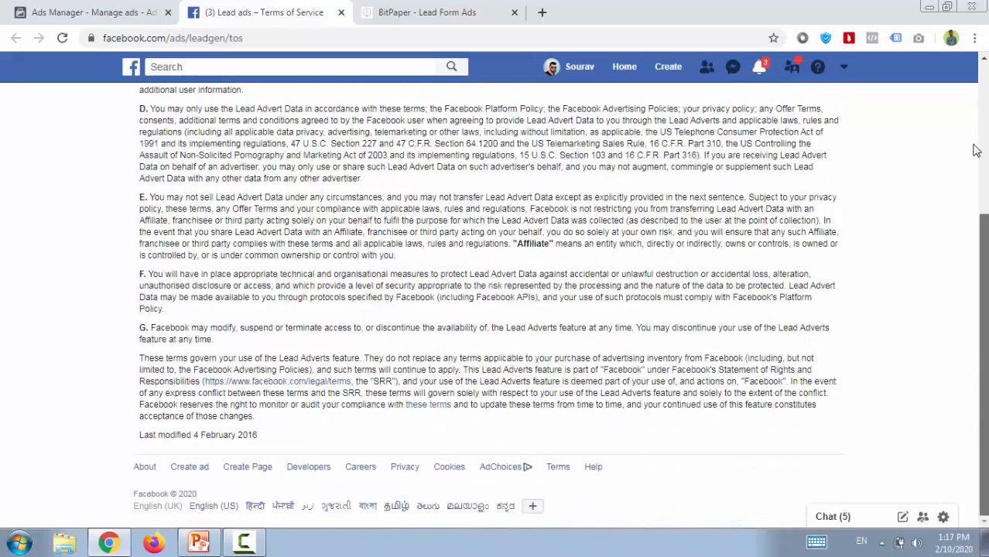
scroll(976, 150, up, 5)
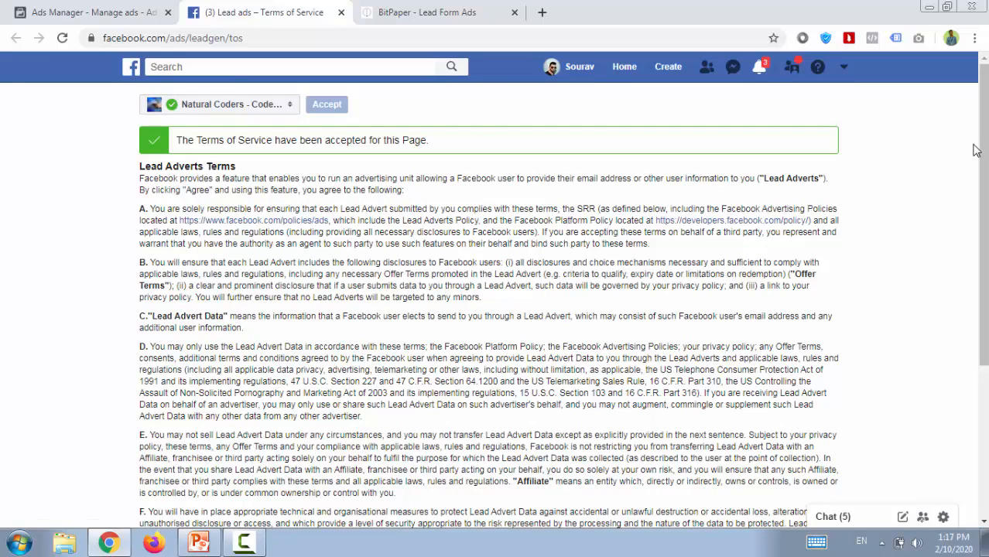
triple_click(976, 150)
double_click(346, 141)
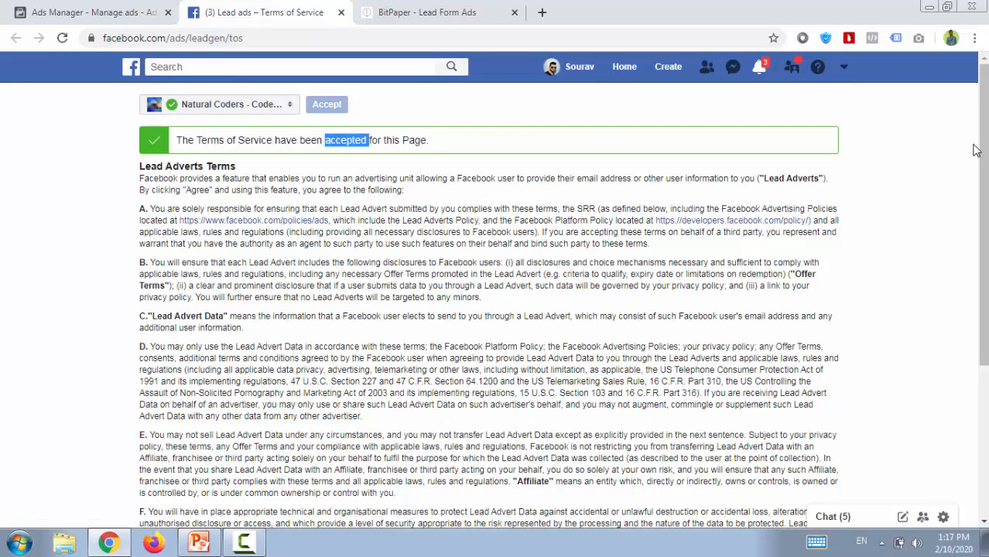
click(345, 141)
click(95, 11)
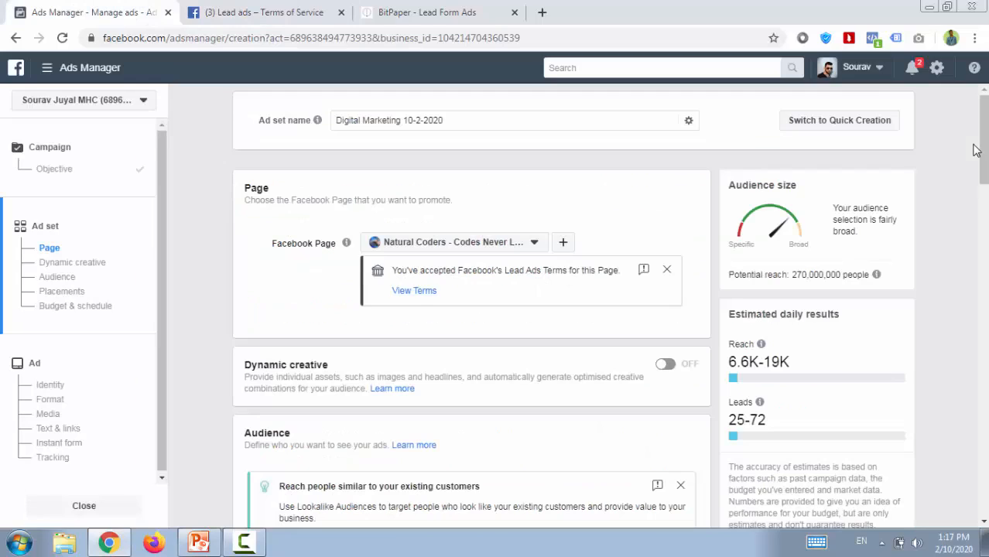
click(265, 12)
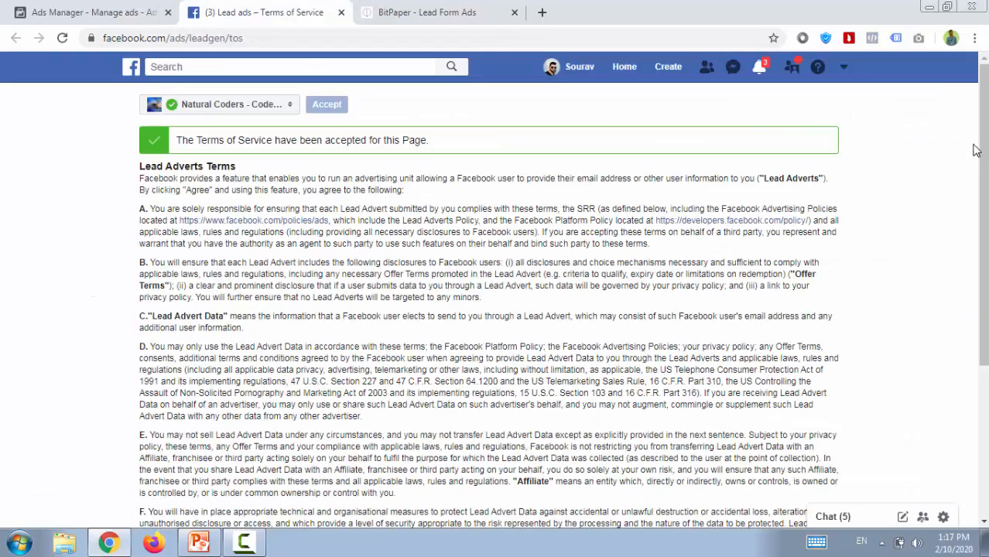
scroll(495, 309, down, 2)
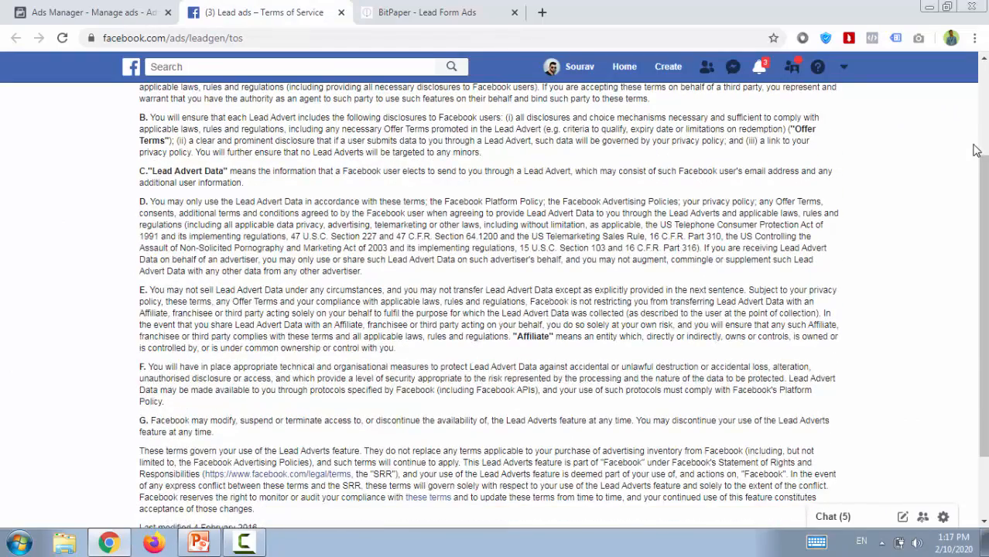
scroll(495, 310, down, 2)
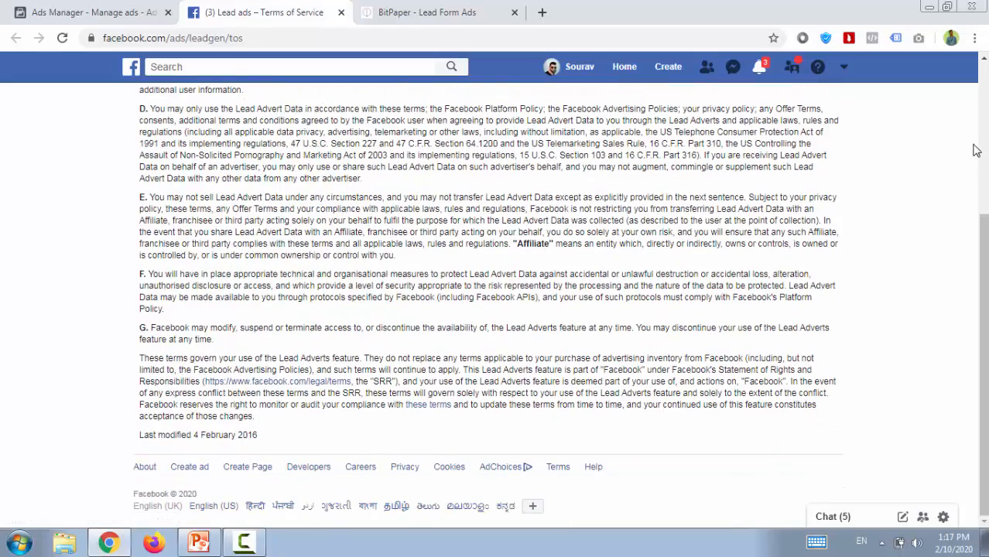
scroll(975, 150, up, 3)
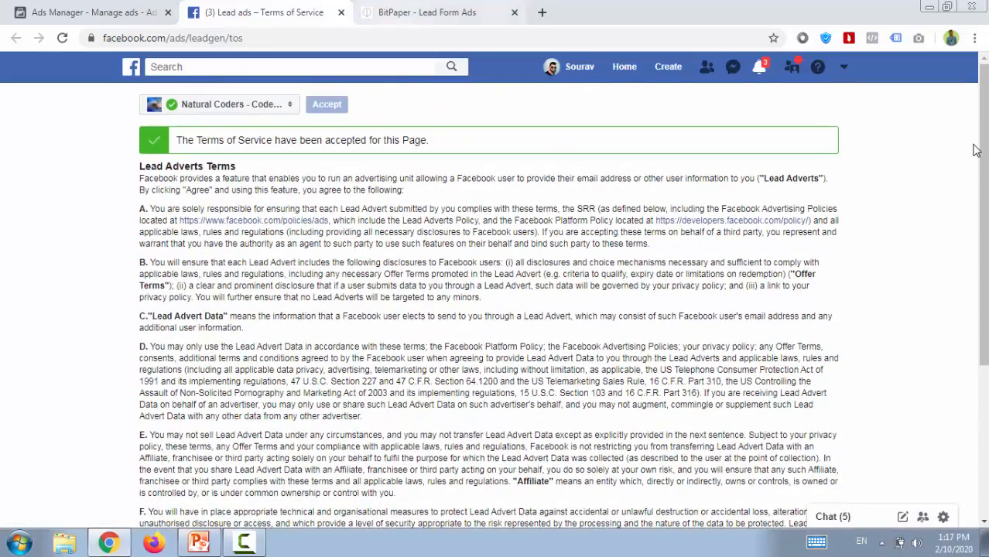
click(89, 12)
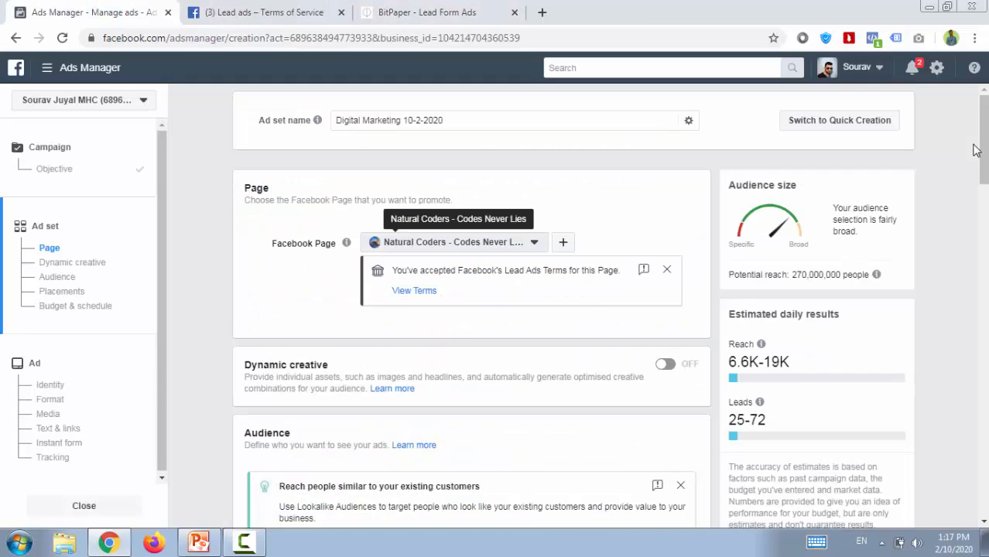
Change the promoted Facebook Page to Budget Product Bazaar.
click(453, 242)
click(492, 289)
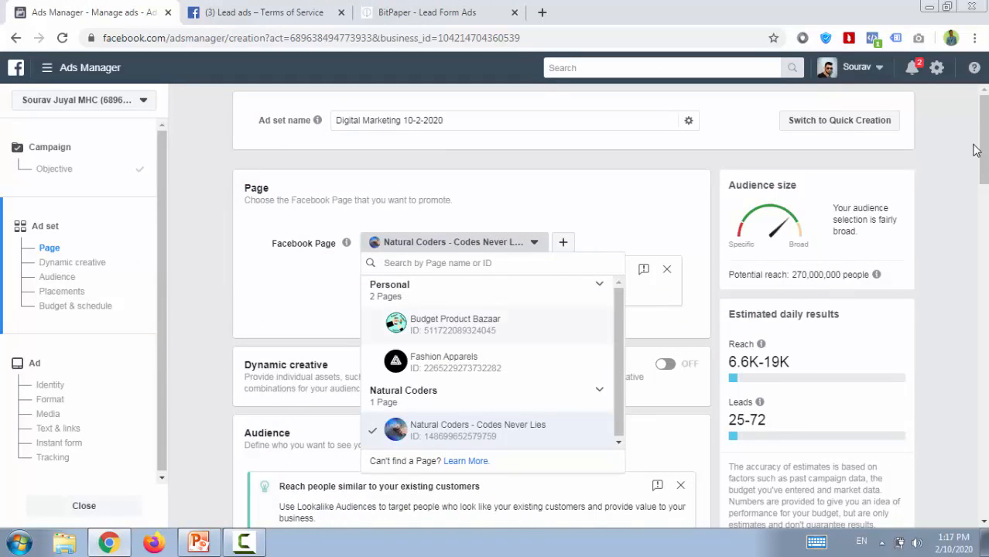
click(454, 323)
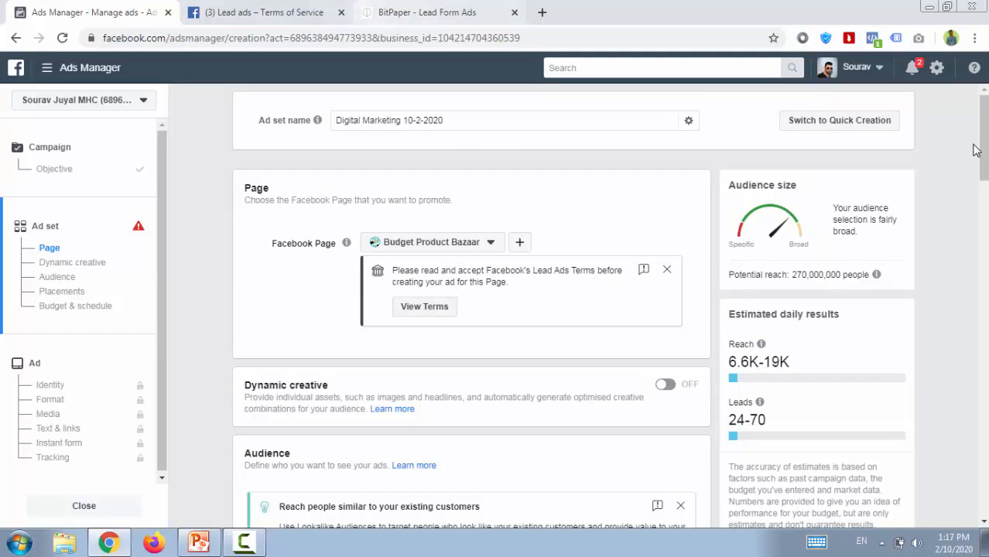
Close the separate terms page, then review and agree to the Lead Adverts Terms for Budget Product Bazaar.
click(341, 12)
click(424, 307)
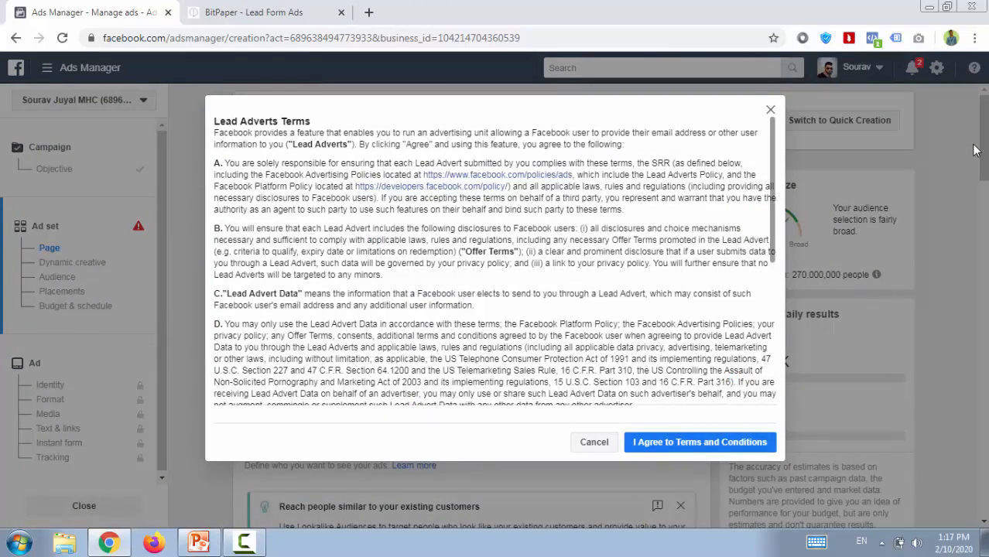
scroll(495, 263, down, 5)
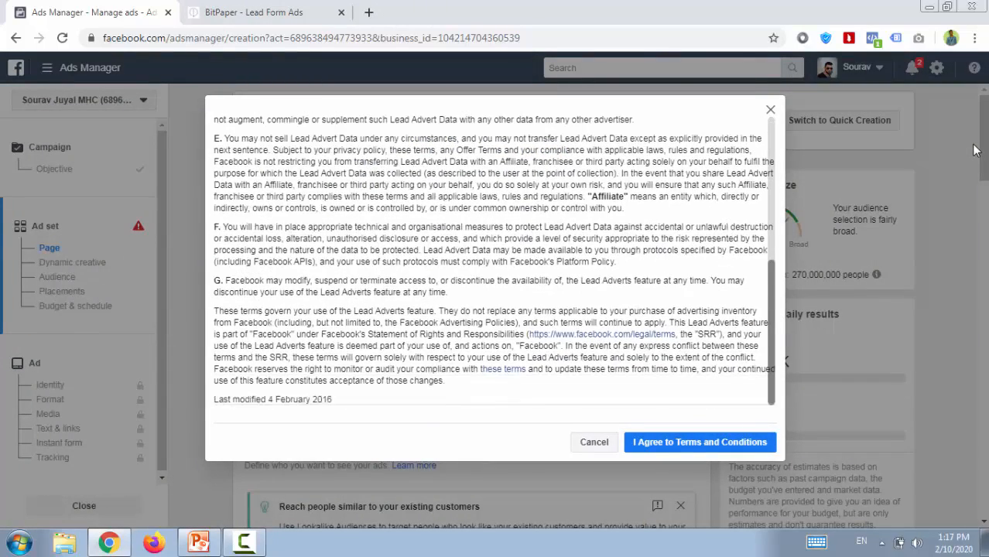
scroll(494, 263, up, 5)
scroll(494, 263, down, 5)
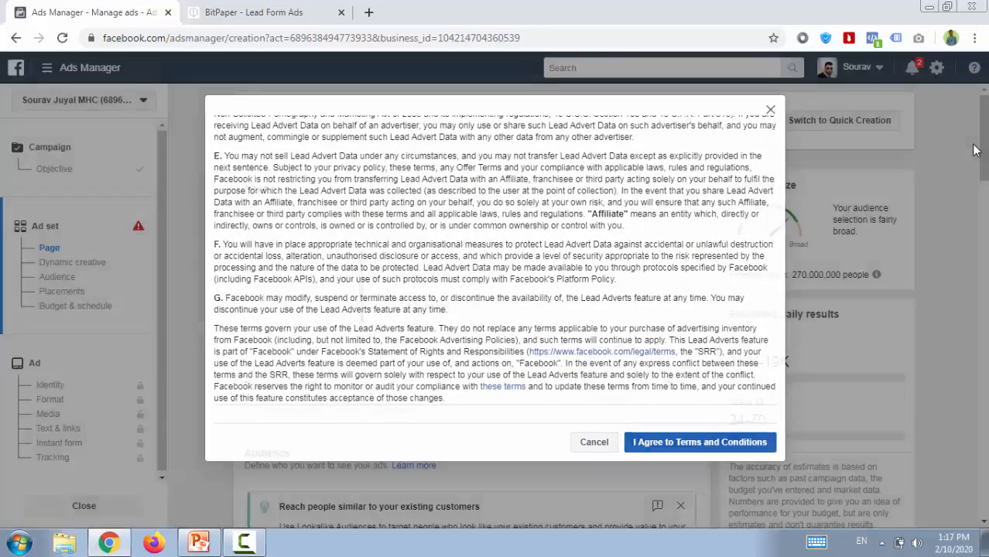
click(699, 442)
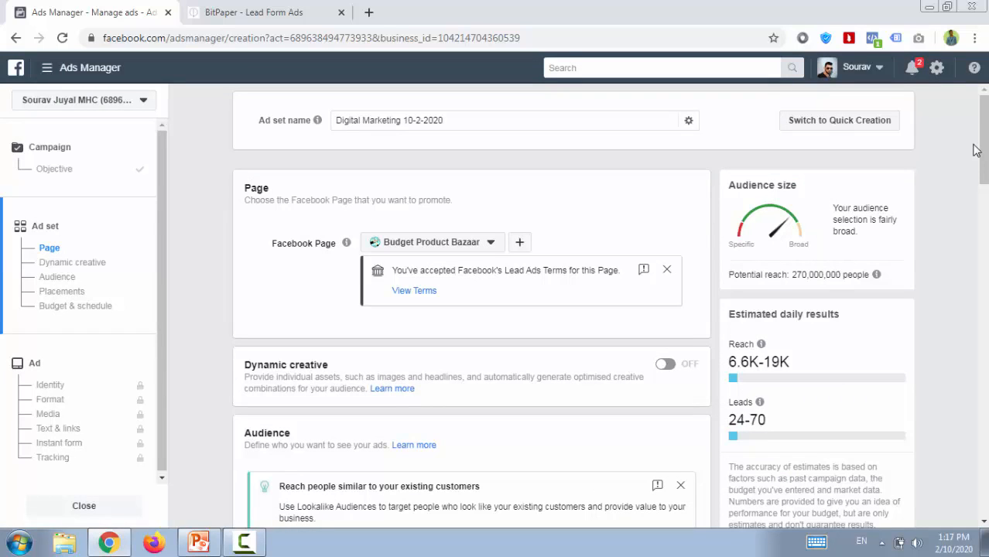
Switch the promoted Facebook Page back to Natural Coders - Codes Never Lies.
click(431, 242)
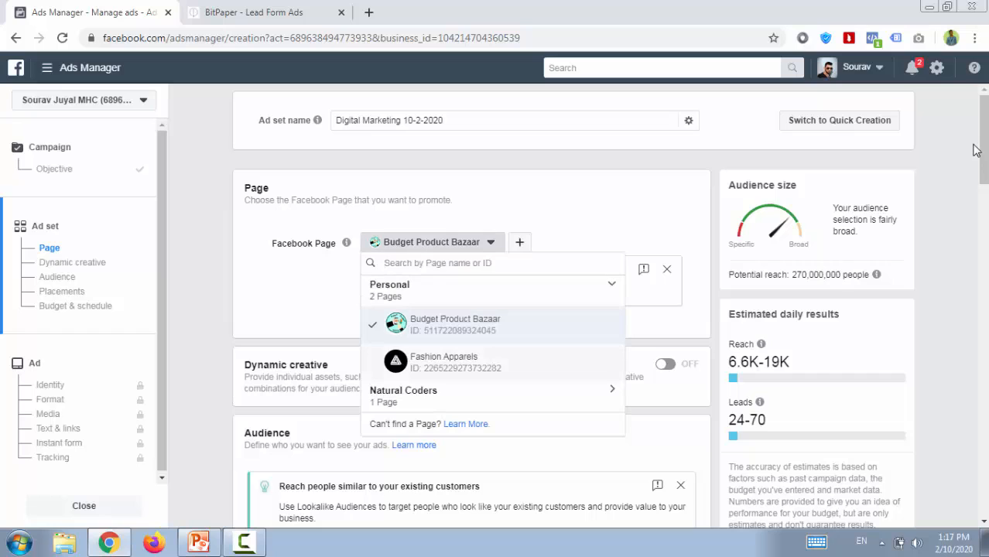
click(492, 395)
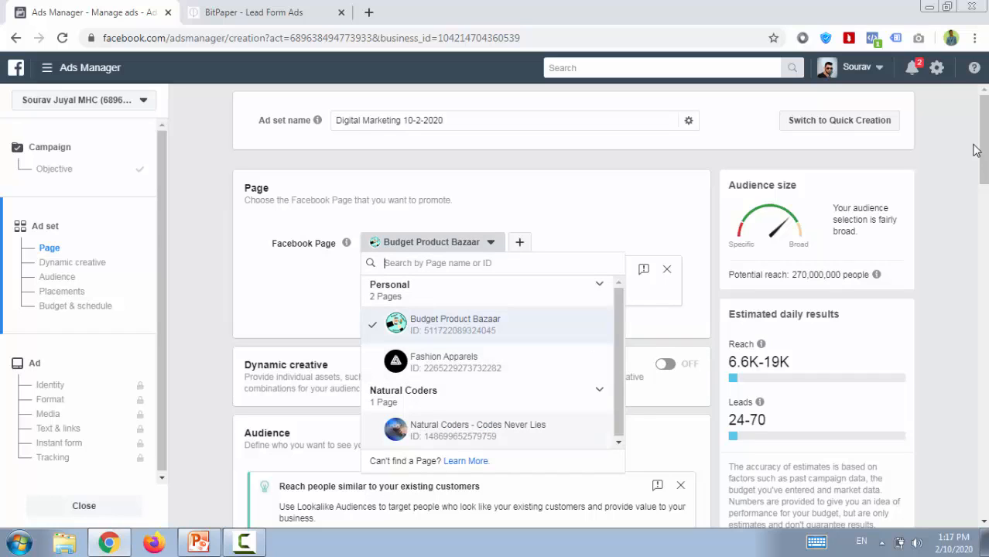
click(477, 430)
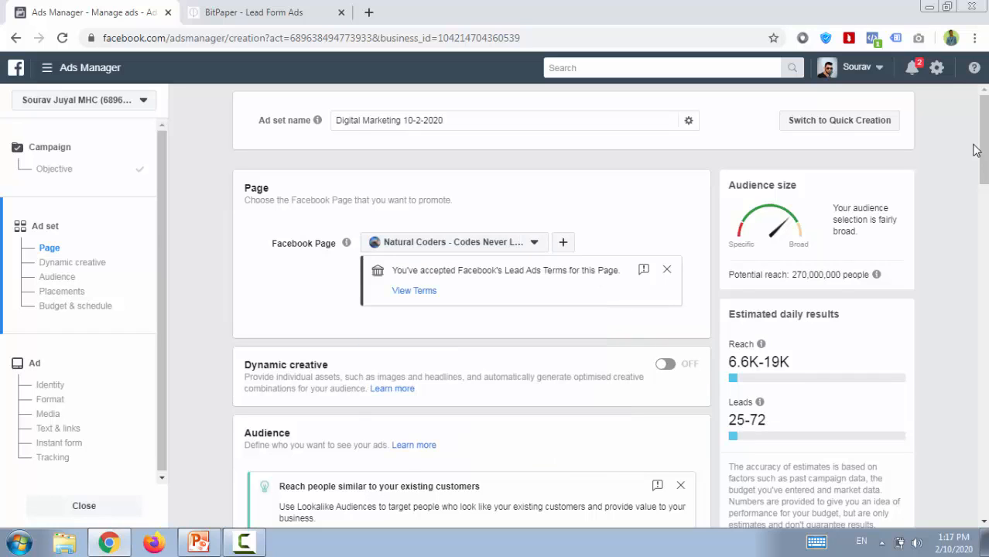
Replace India in the audience locations with the city of Chandigarh, using a 17 km radius.
scroll(976, 150, down, 1)
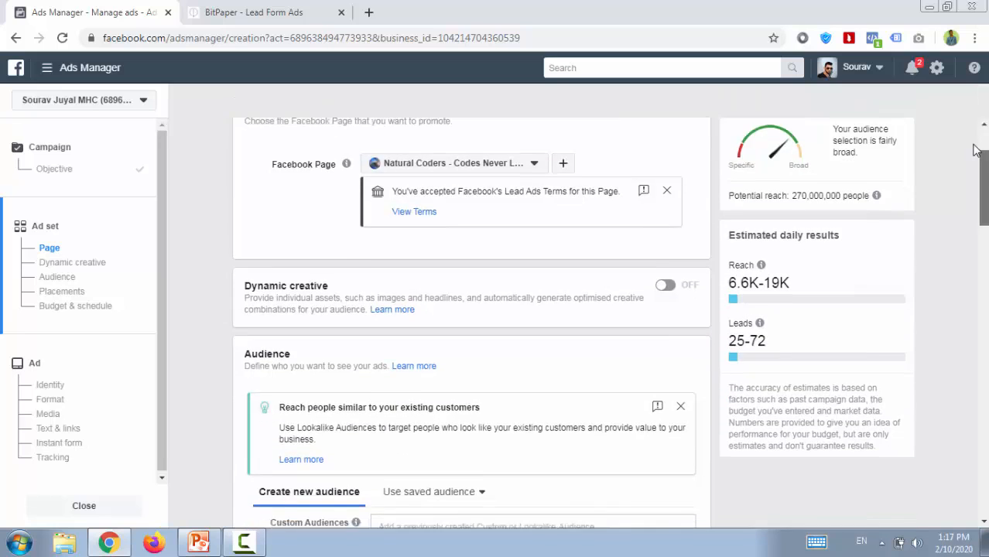
scroll(976, 149, up, 1)
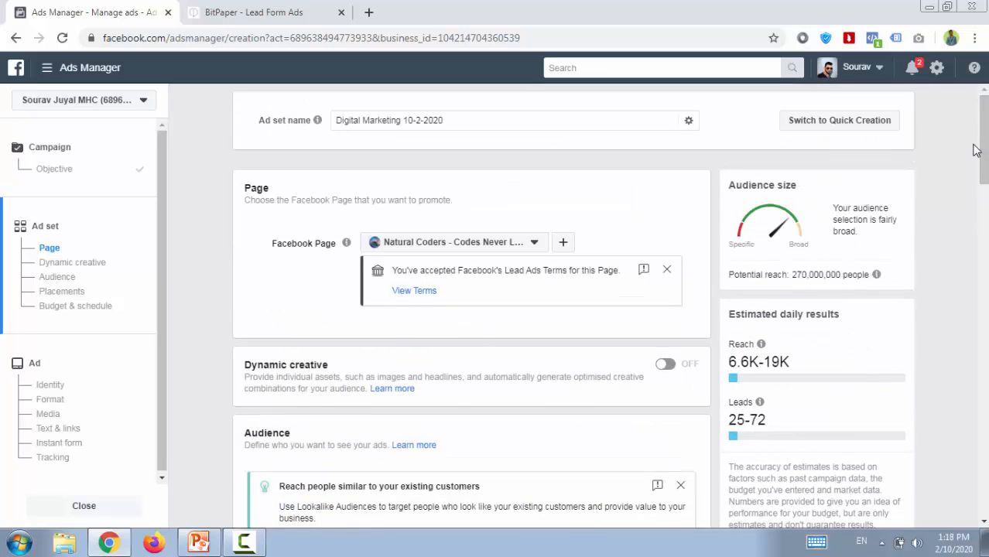
scroll(976, 150, down, 2)
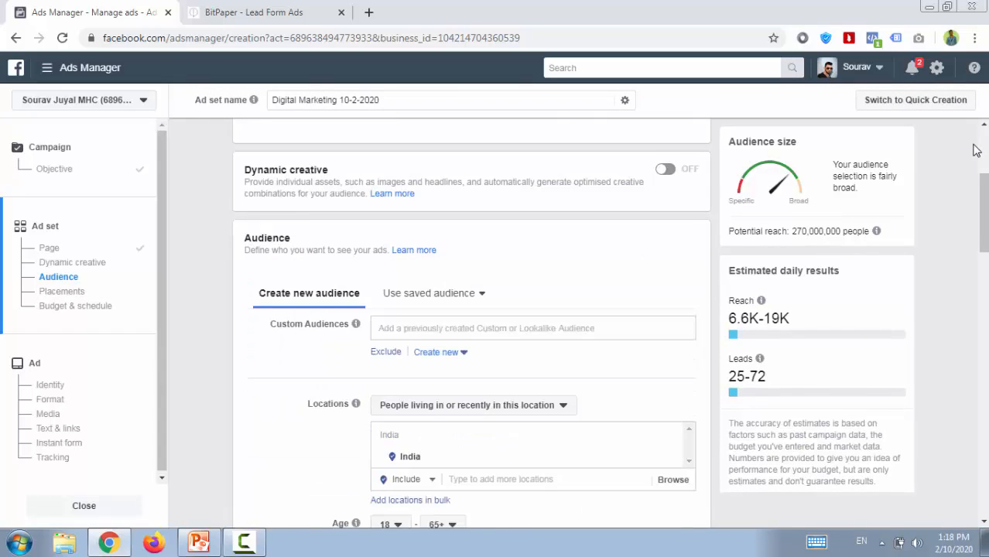
scroll(976, 149, up, 2)
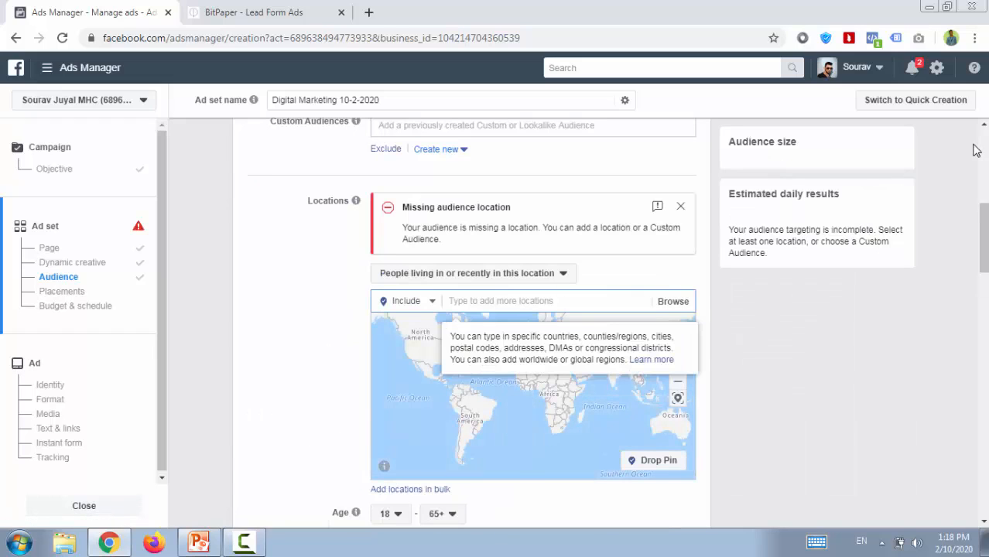
text(chand)
text(igarh)
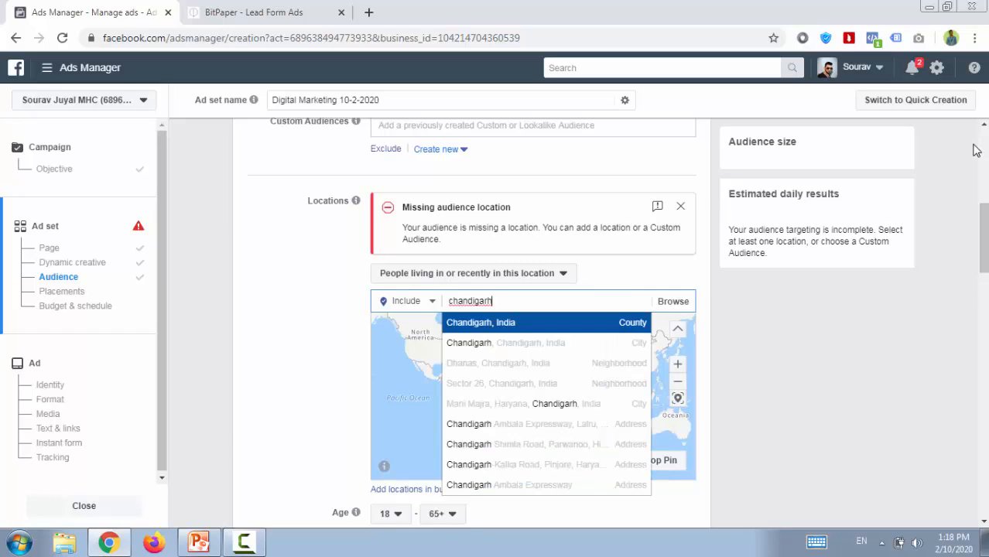
key(Down)
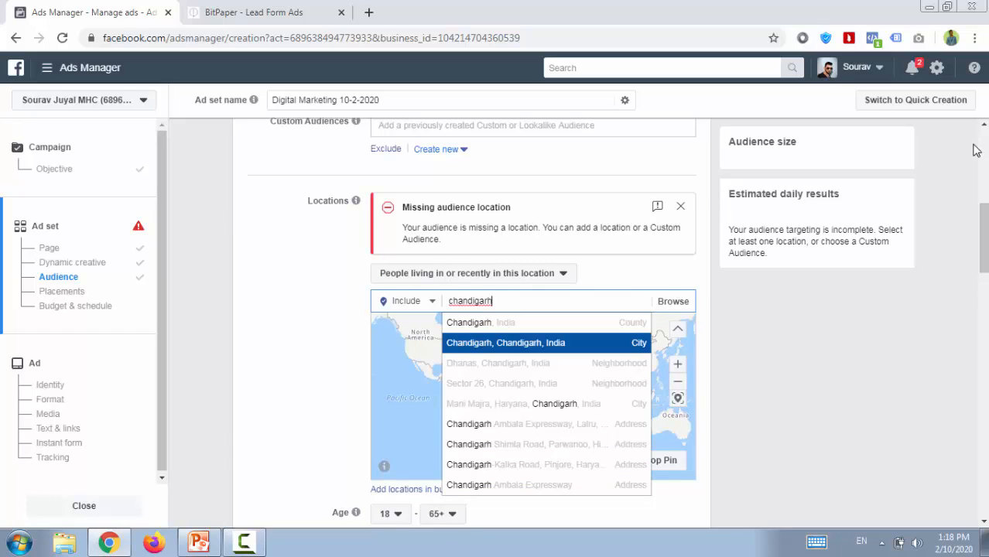
key(Return)
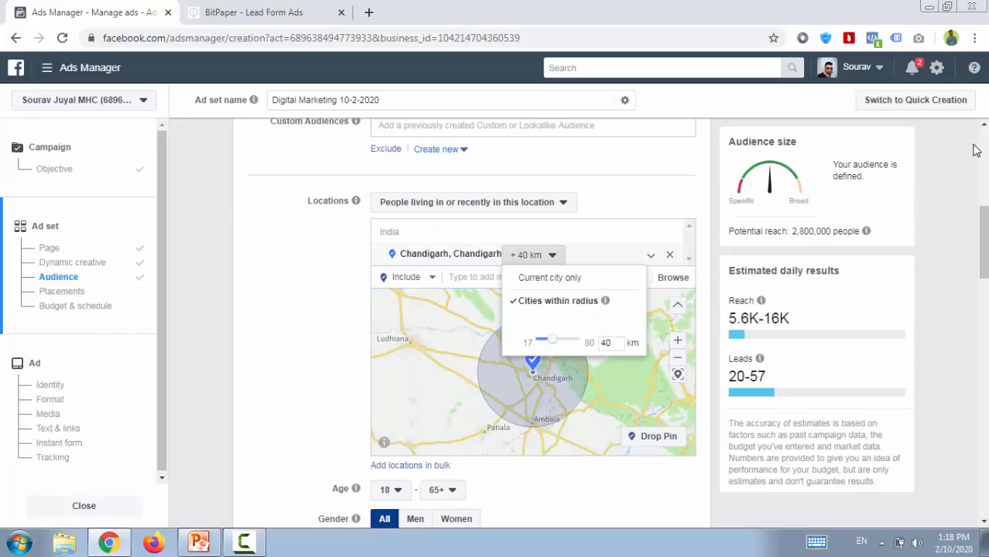
key(Home)
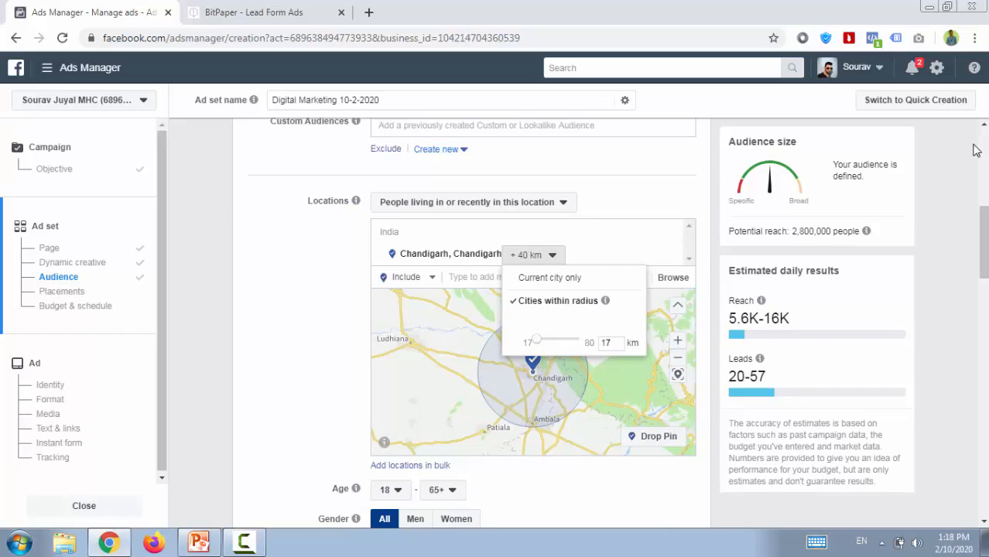
click(977, 150)
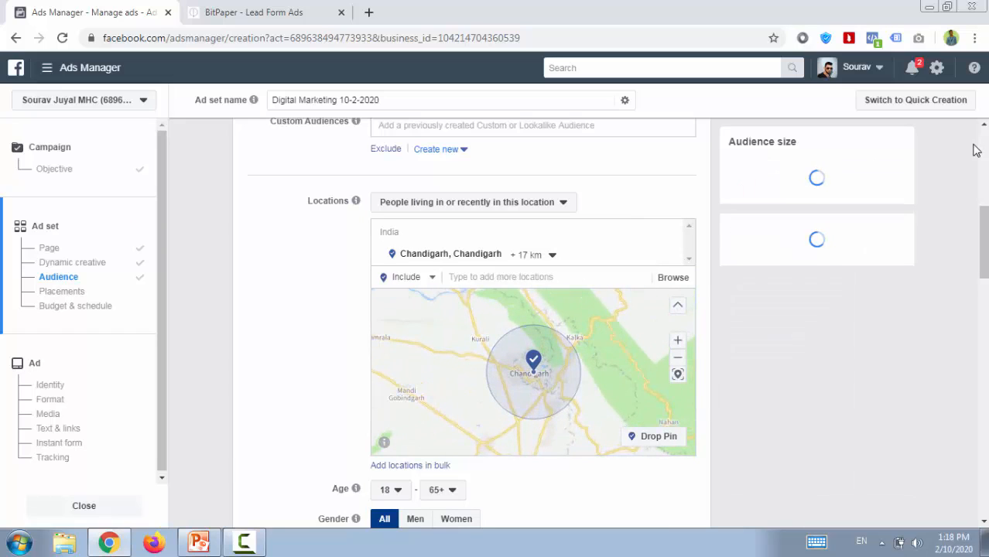
Add the city of Panchkula, Haryana to the audience locations with a 17 km radius.
key(Tab)
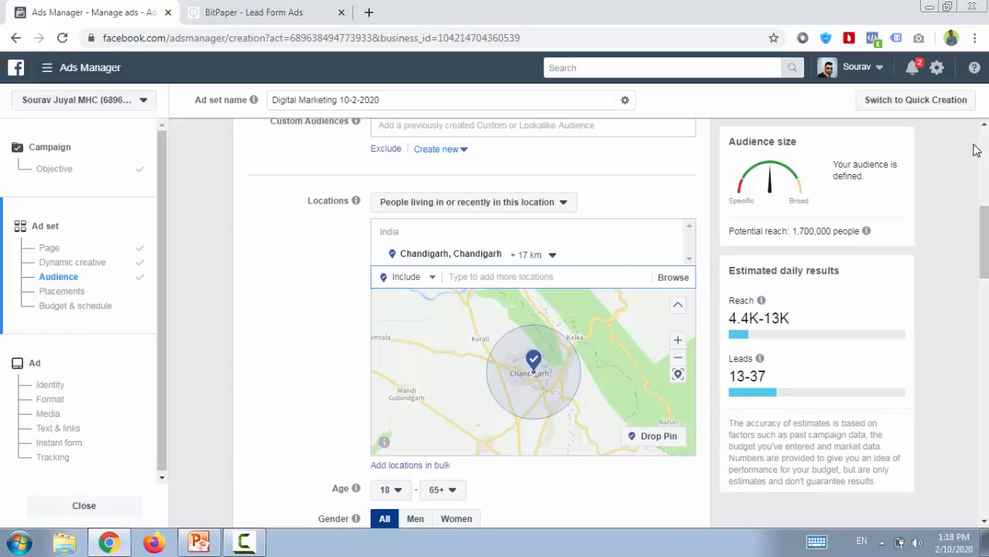
text(panchku)
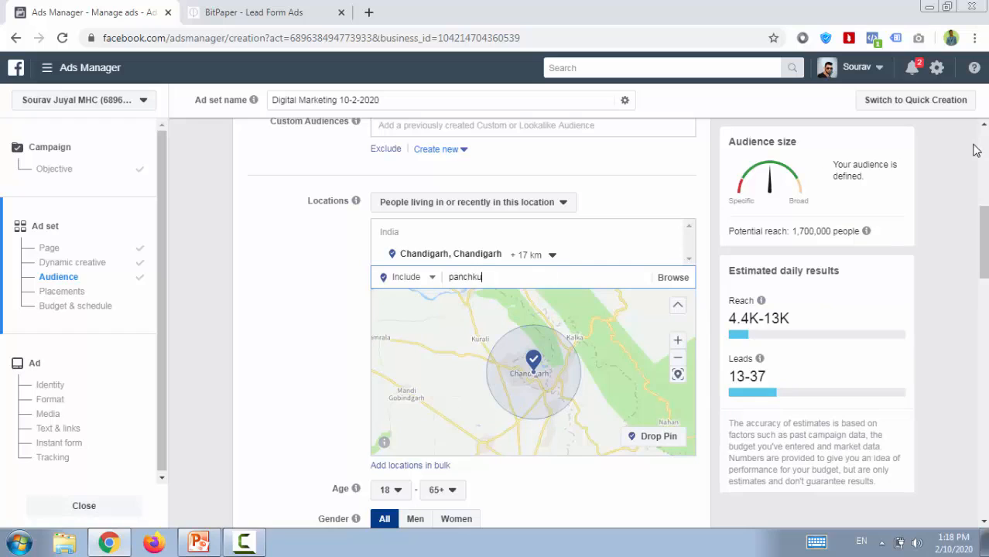
text(la)
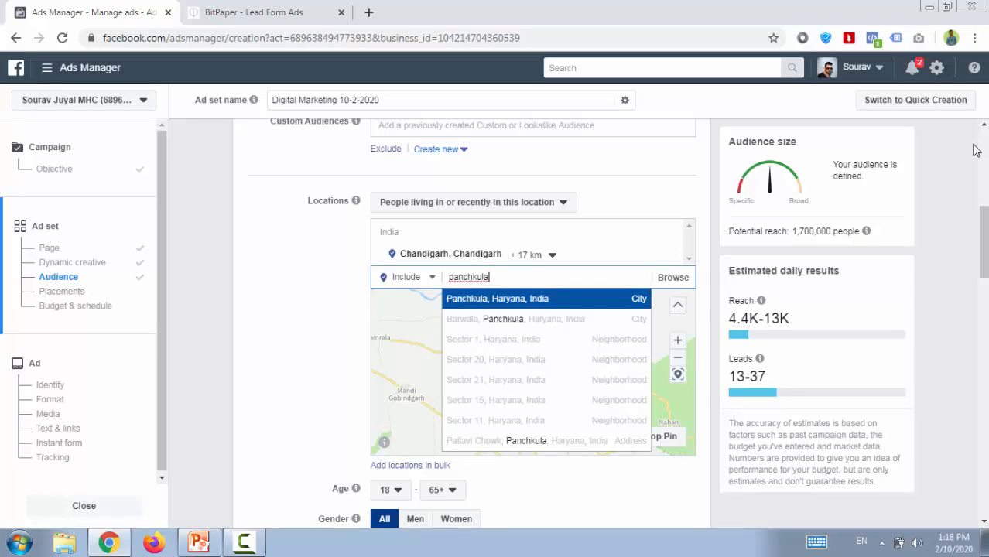
key(Return)
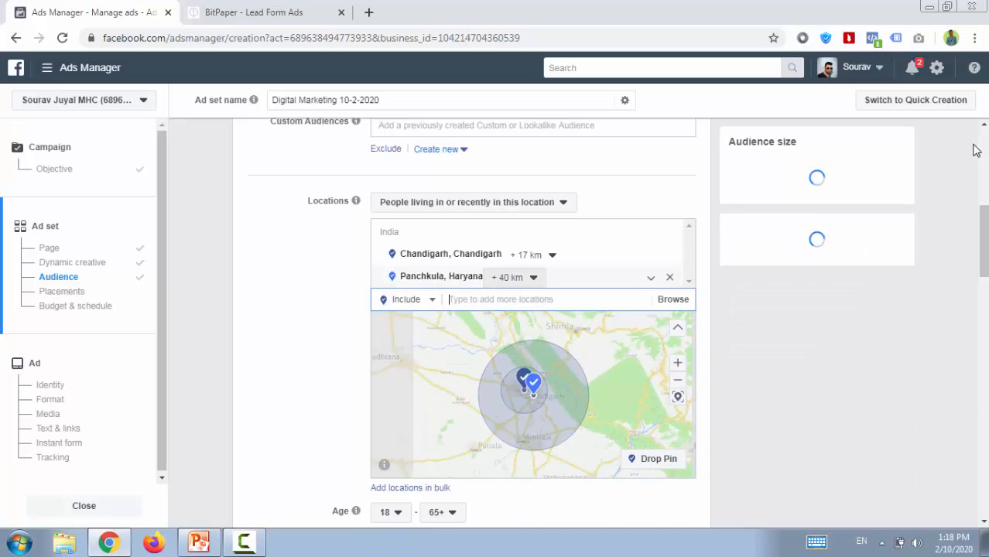
drag(533, 362, 517, 361)
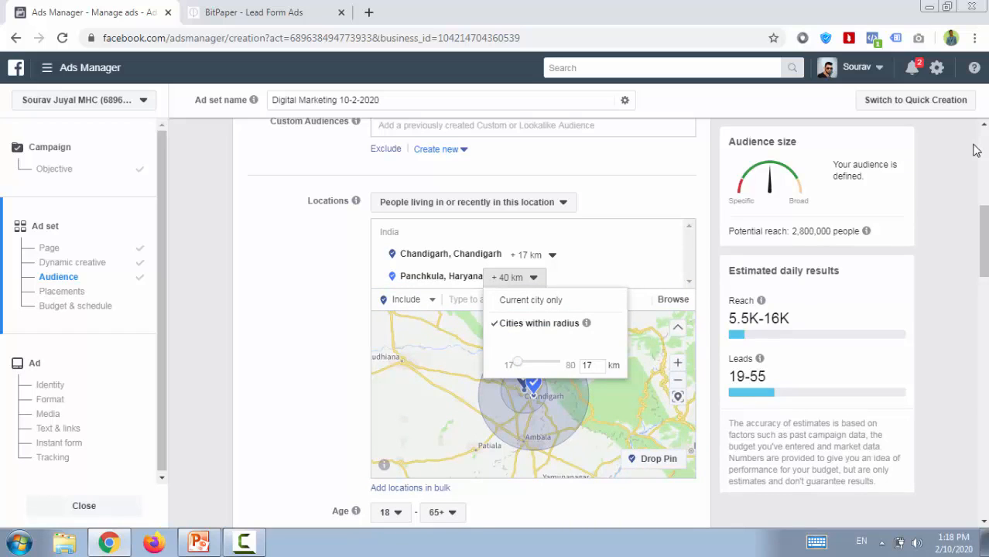
click(976, 150)
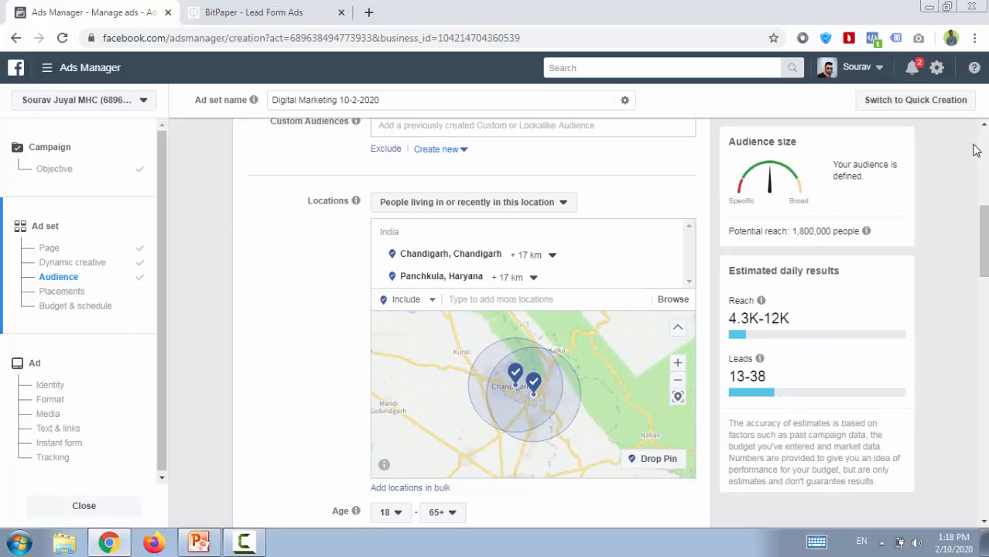
Set the audience age range to 20–30.
scroll(977, 150, down, 3)
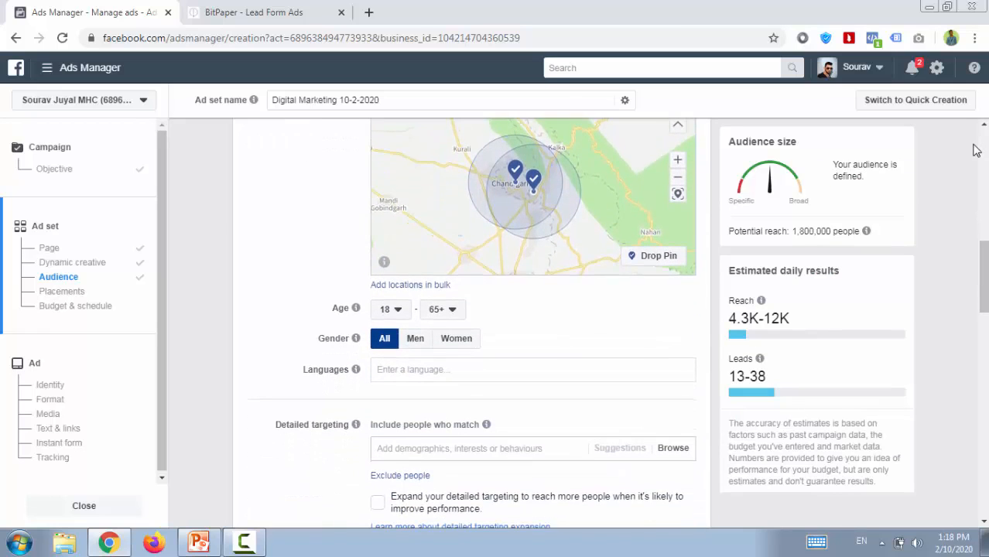
click(389, 309)
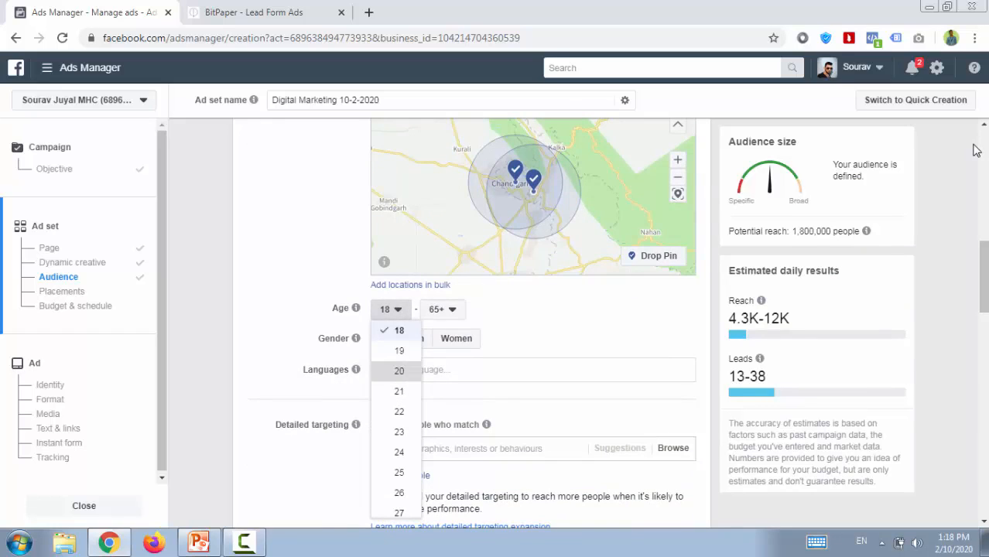
click(398, 370)
click(442, 309)
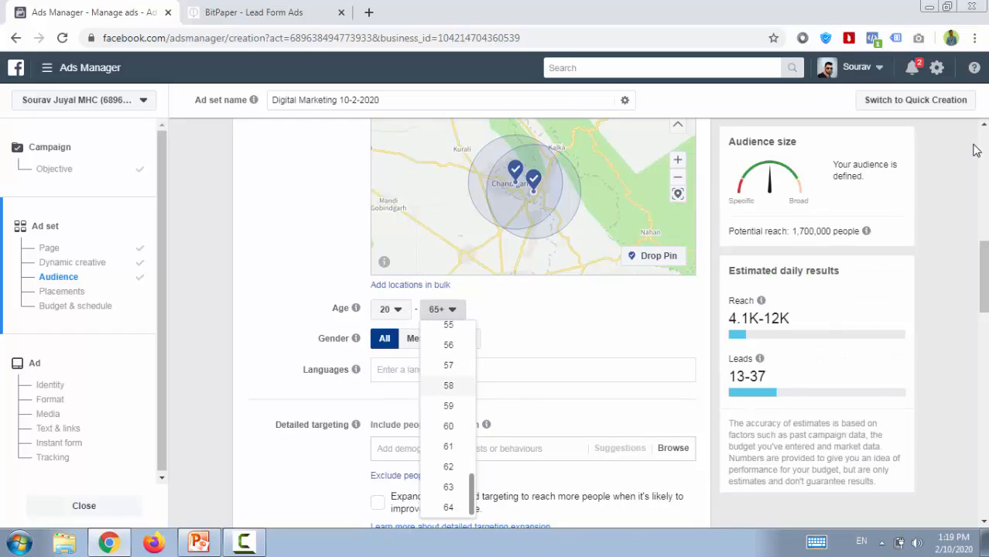
scroll(449, 418, up, 5)
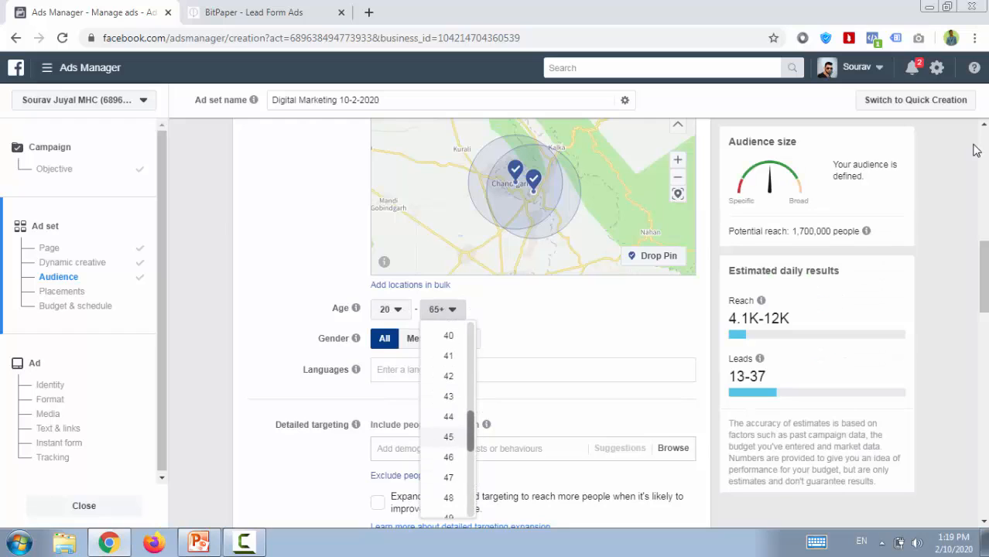
scroll(448, 418, up, 3)
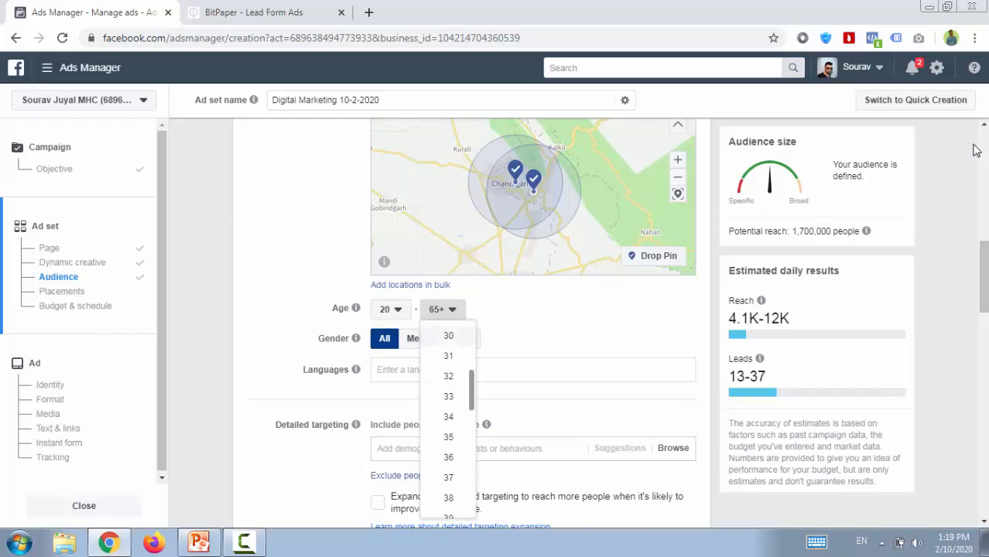
click(448, 334)
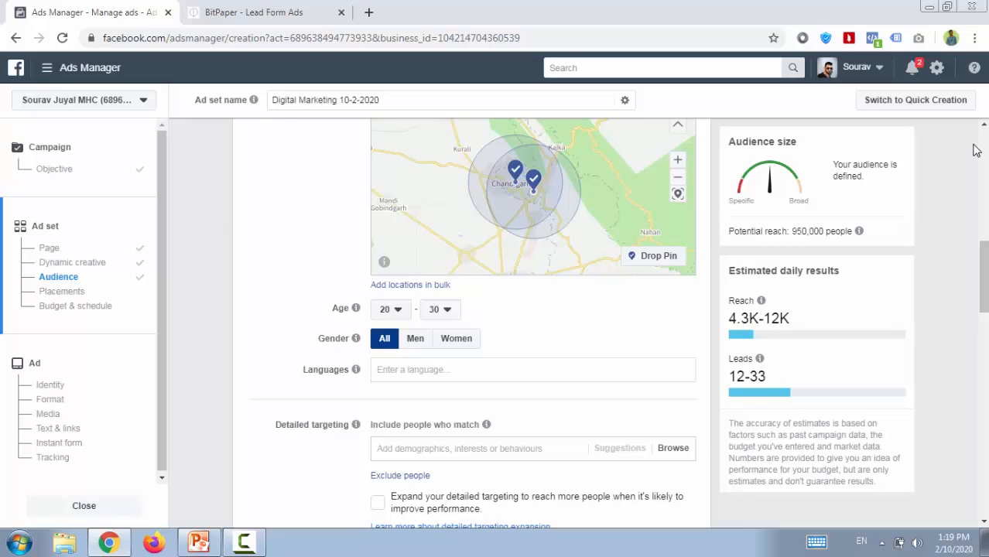
Add the Digital marketing interest to the audience's detailed targeting.
scroll(975, 150, down, 3)
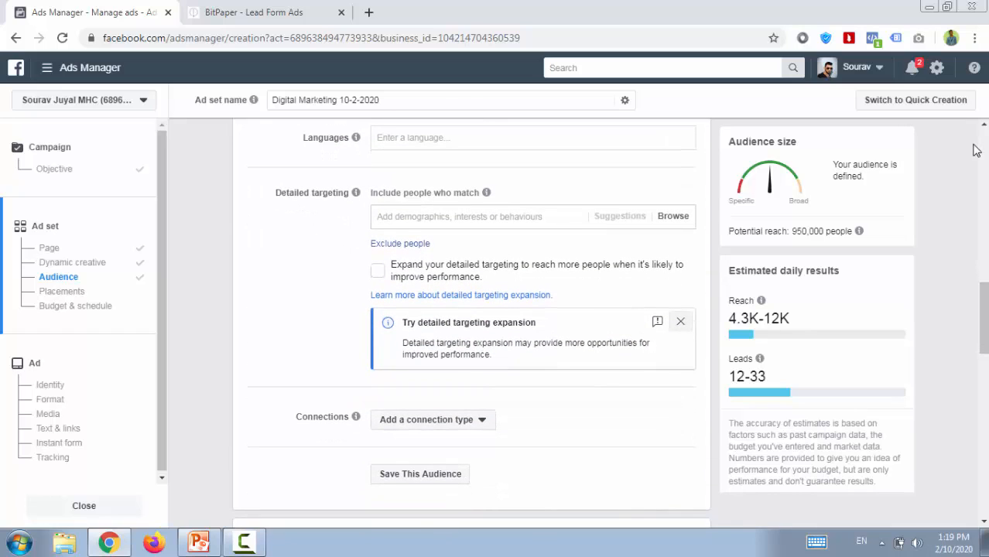
text(d)
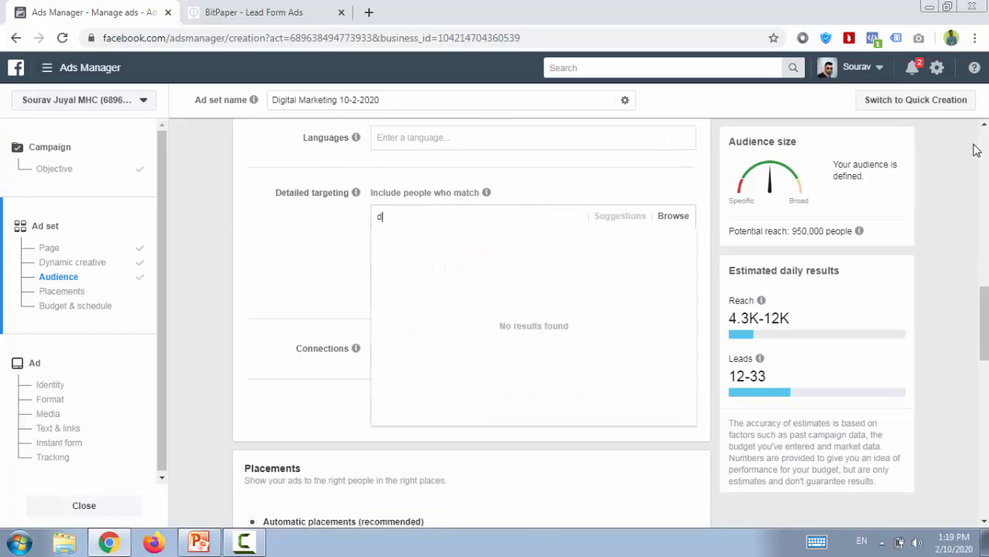
text(igital marketing)
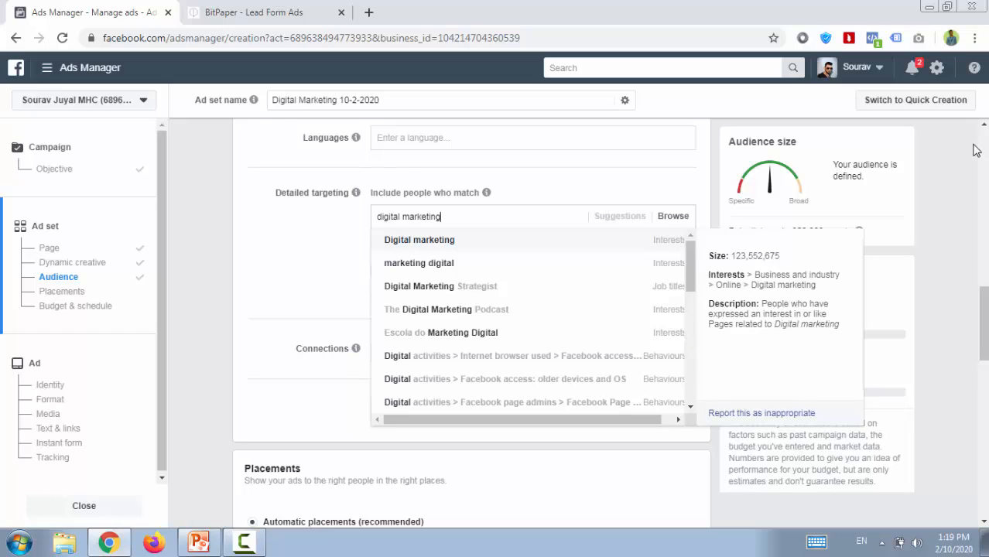
key(Return)
Include people whose field of study is Computer science in the detailed targeting.
text(co)
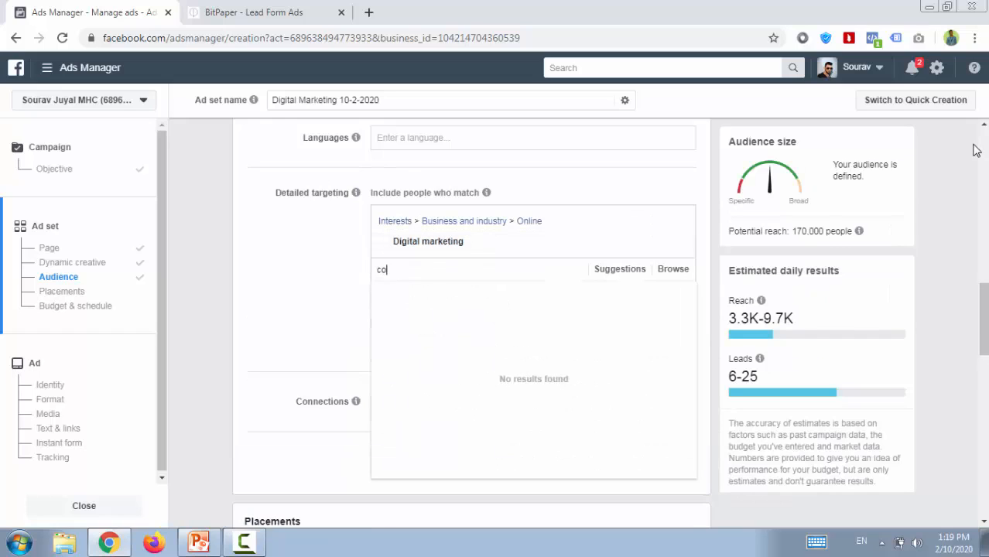
text(mputer science)
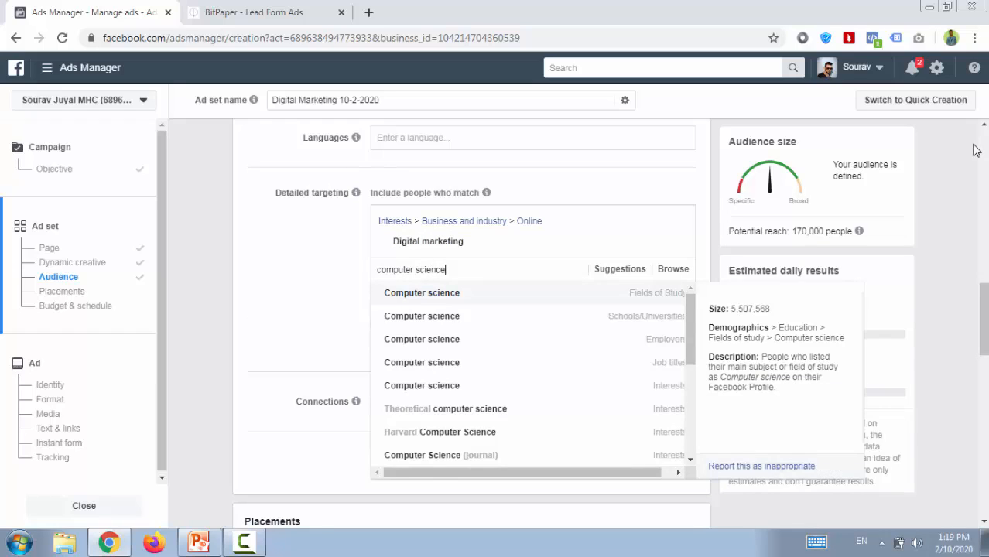
key(Return)
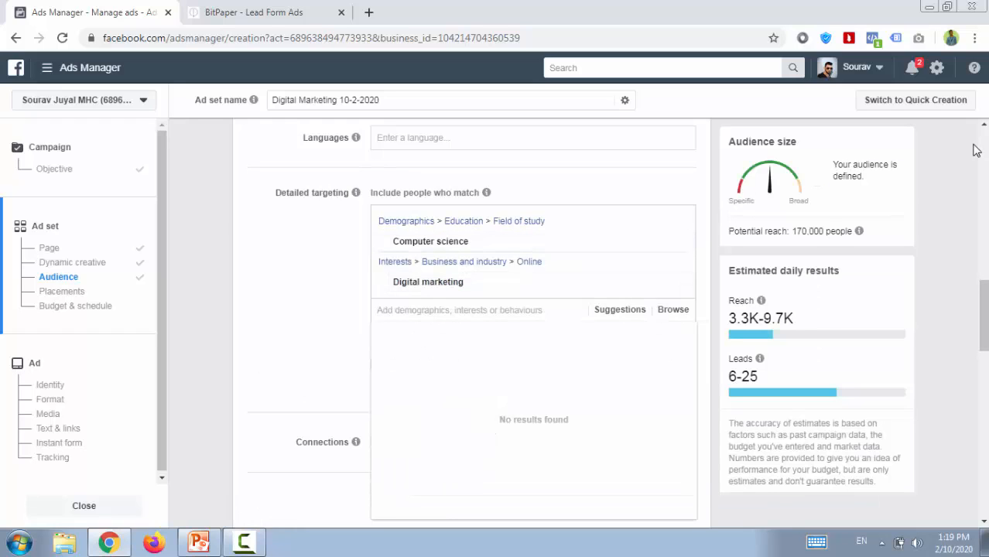
key(BackSpace)
Review the connection and placement options, then examine the ad delivery optimisation and cost control settings.
scroll(975, 150, down, 2)
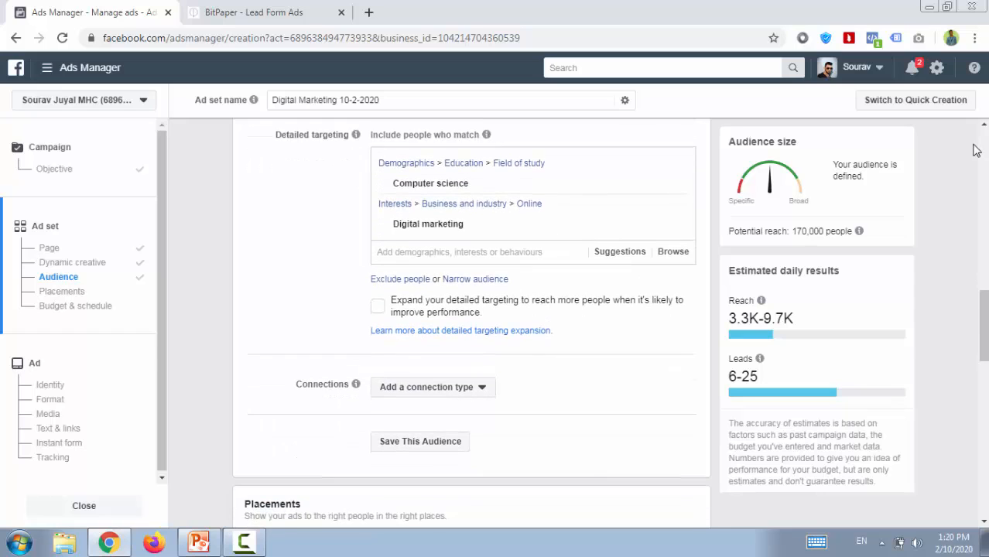
scroll(975, 150, down, 1)
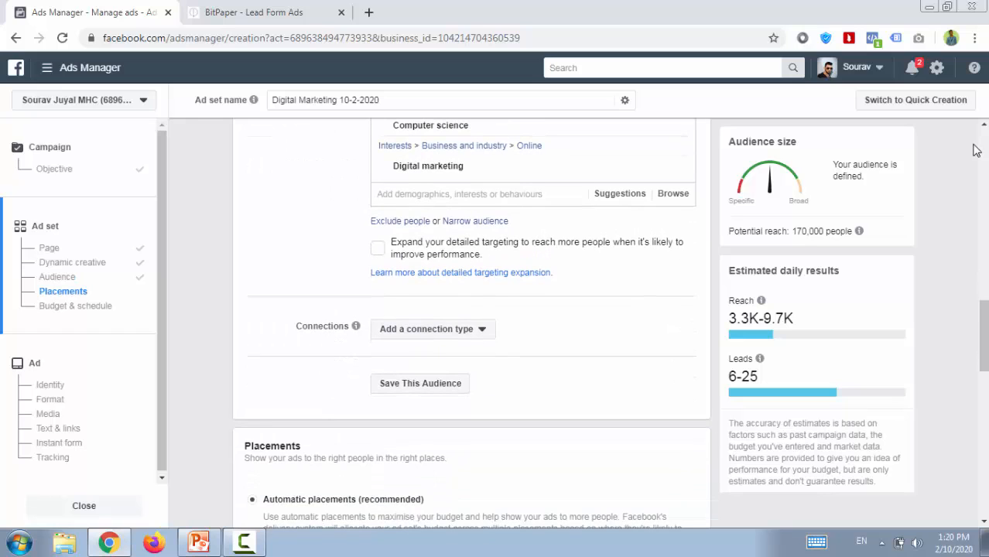
scroll(975, 150, down, 5)
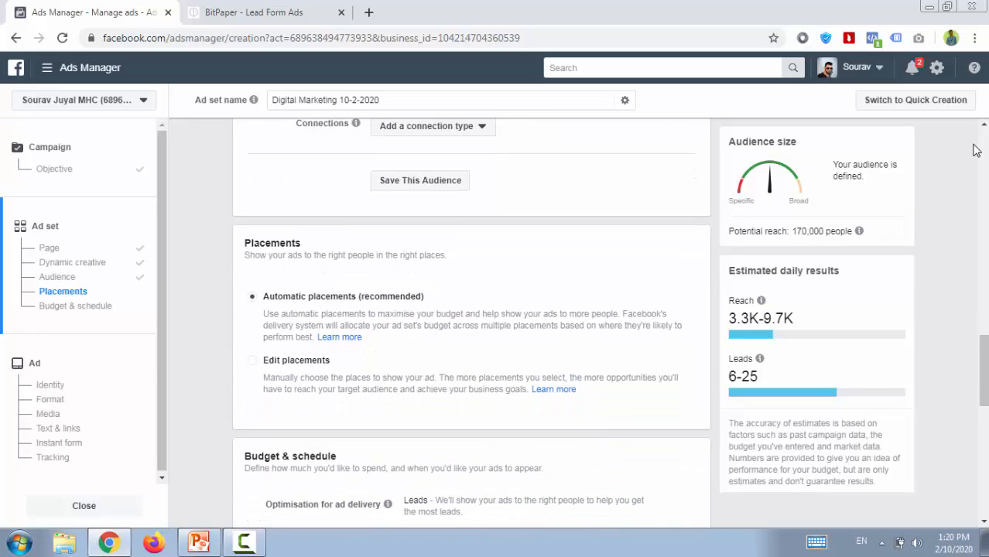
scroll(975, 150, down, 2)
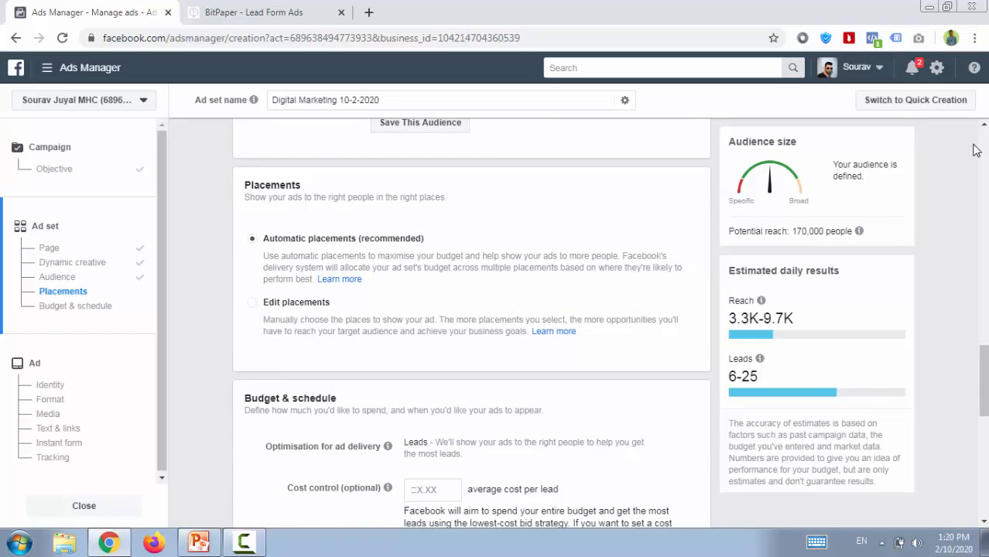
scroll(975, 150, down, 3)
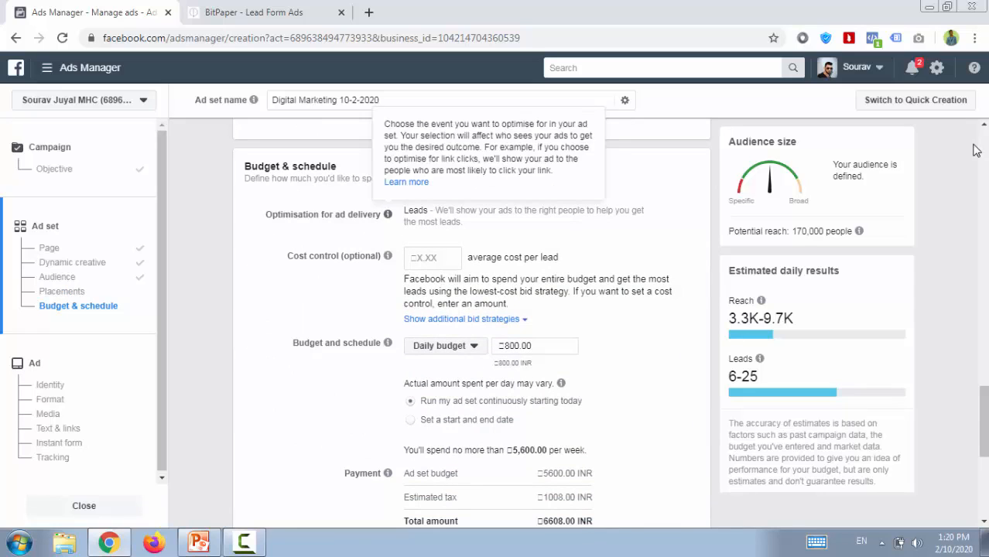
double_click(415, 210)
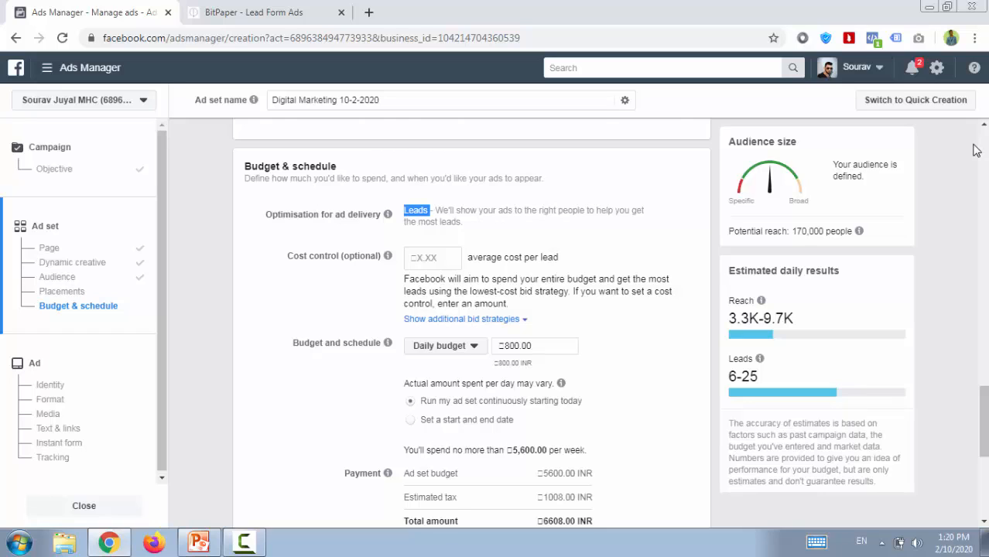
click(976, 151)
key(Tab)
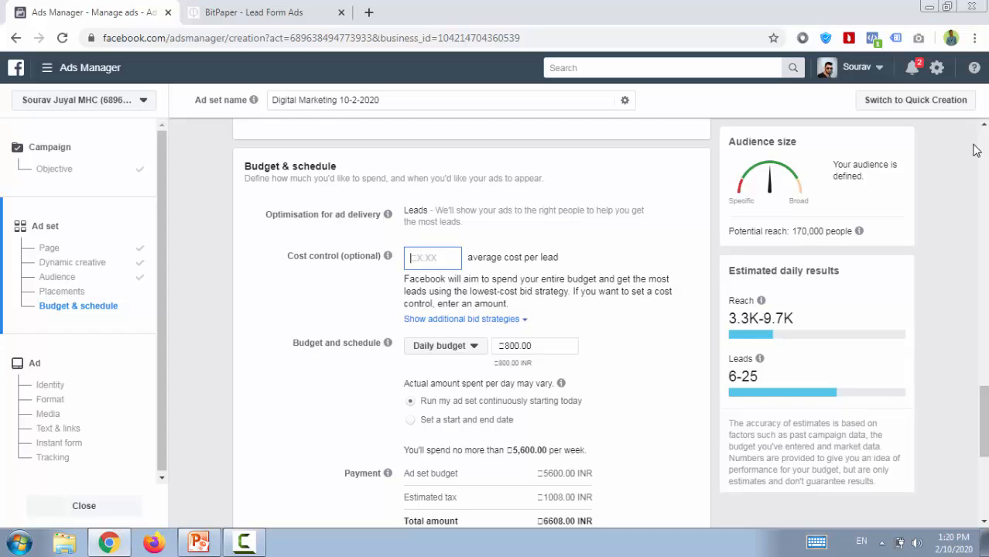
click(977, 150)
key(Tab)
click(977, 151)
click(976, 150)
Set the ad set's daily budget to 1,000 INR.
scroll(976, 150, down, 1)
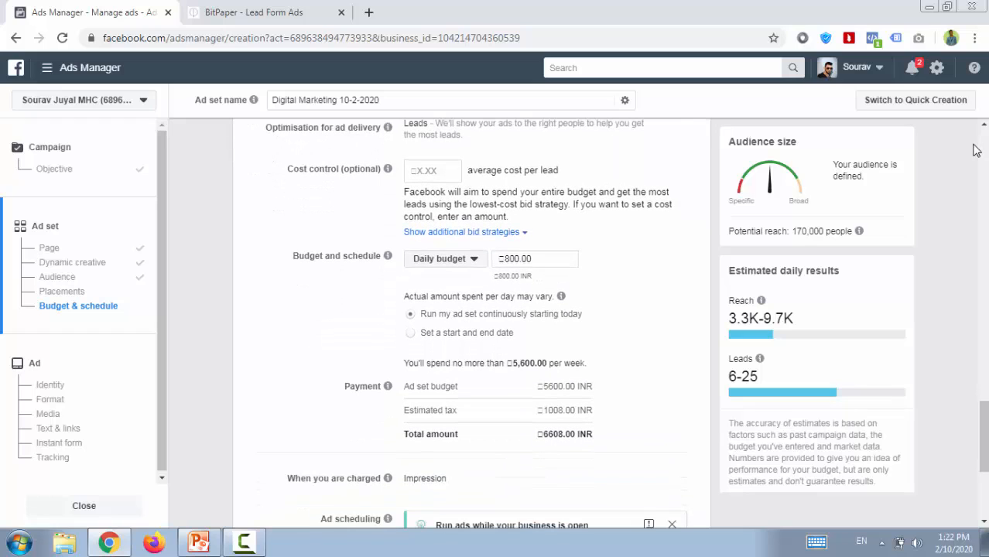
double_click(509, 258)
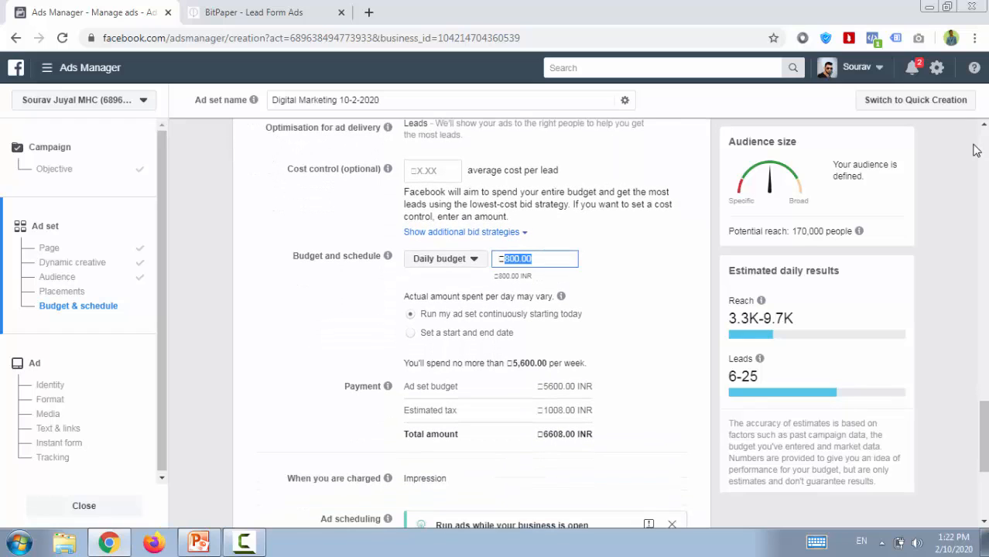
text(1000)
click(973, 146)
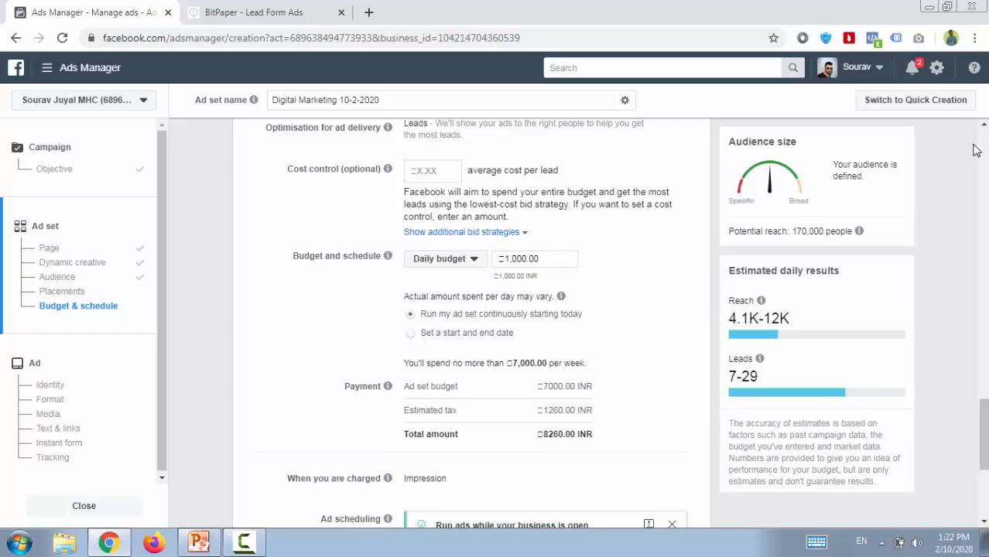
Review the payment and charging details, dismiss the ad scheduling tip, and show more delivery type options.
scroll(976, 150, down, 3)
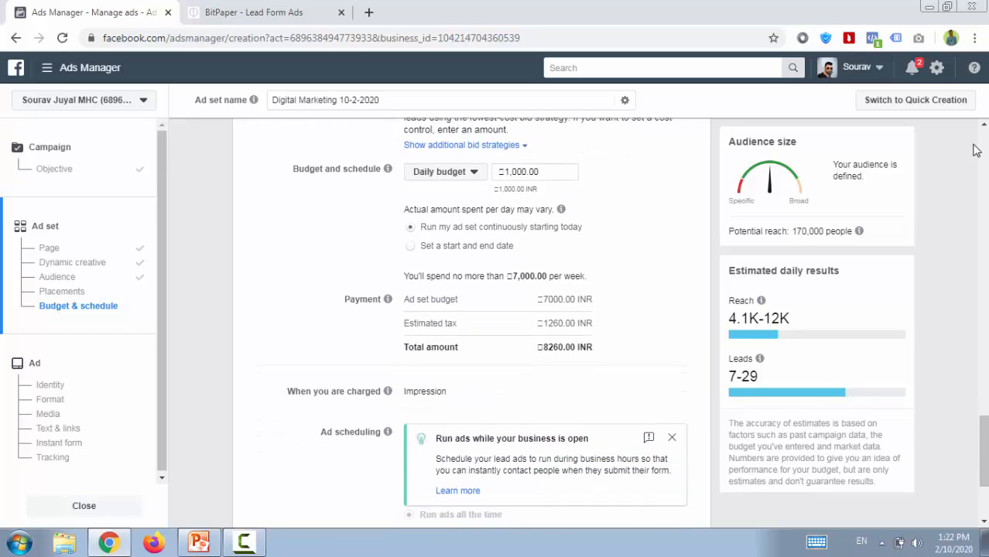
scroll(975, 150, down, 1)
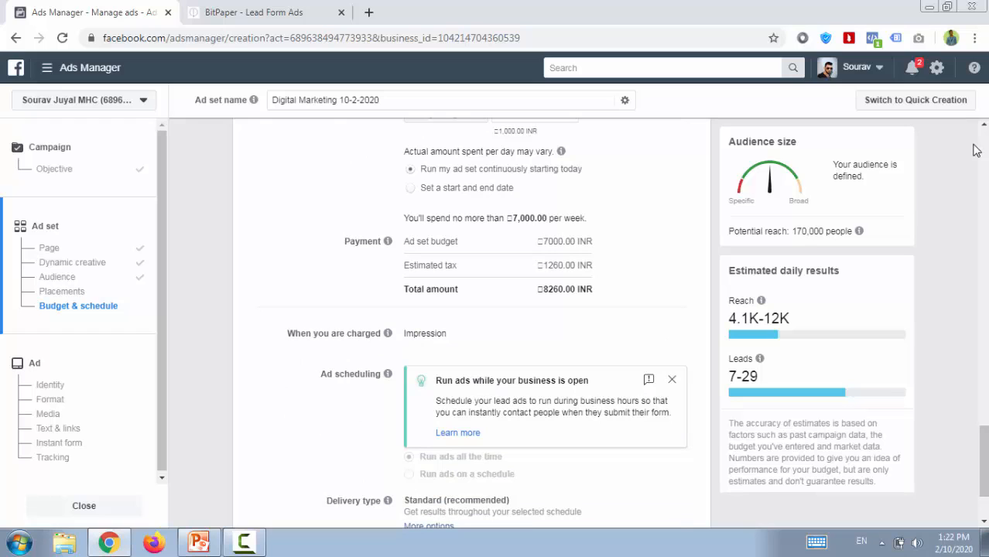
scroll(974, 150, down, 1)
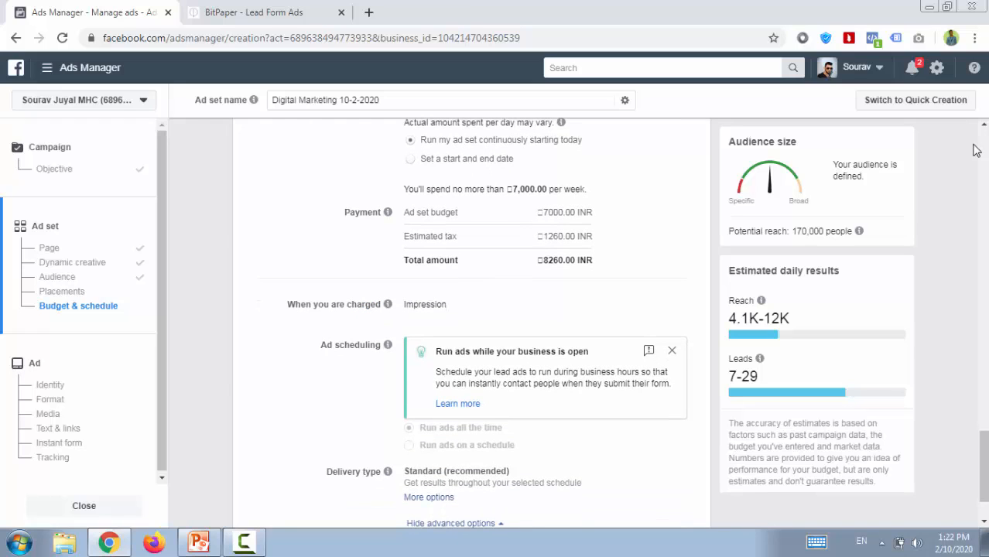
scroll(975, 150, down, 3)
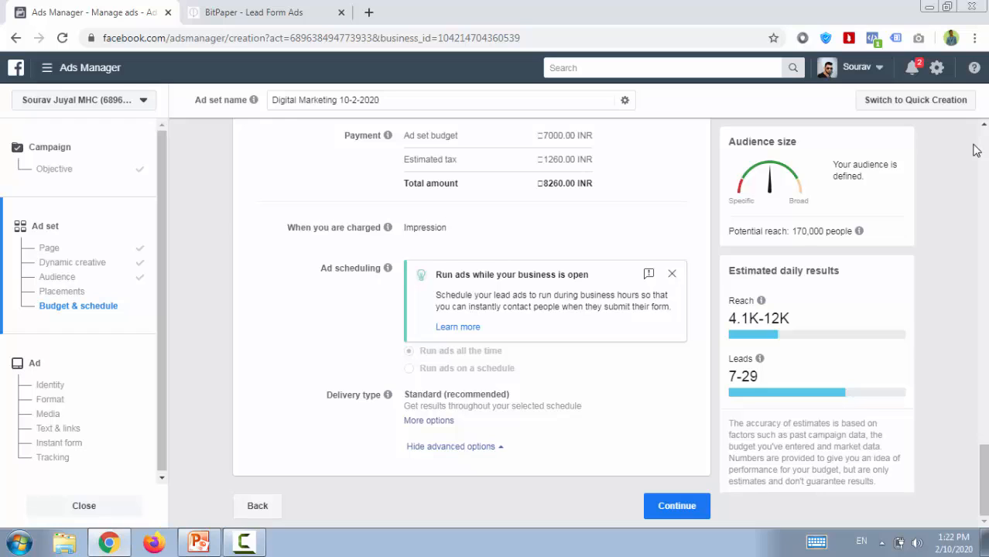
double_click(425, 227)
click(672, 274)
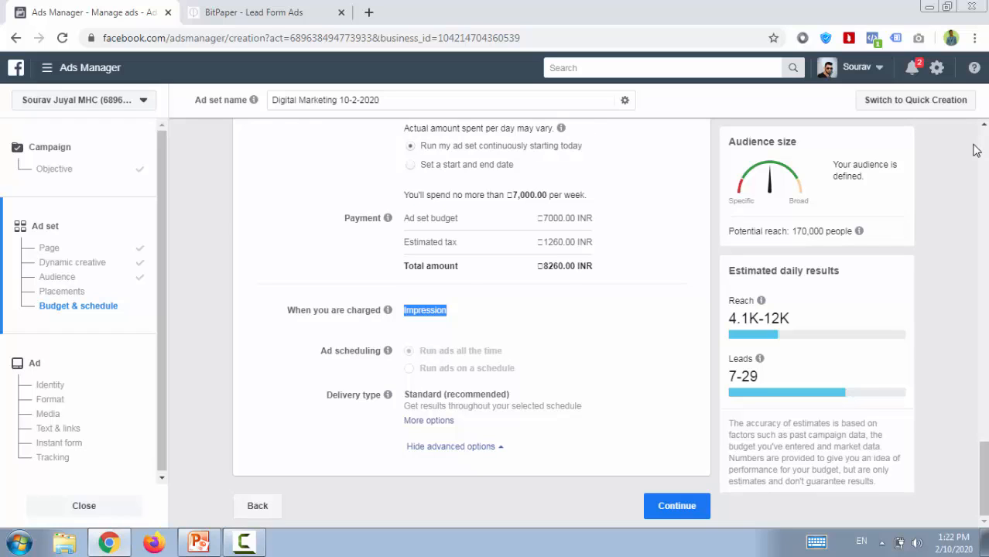
click(974, 146)
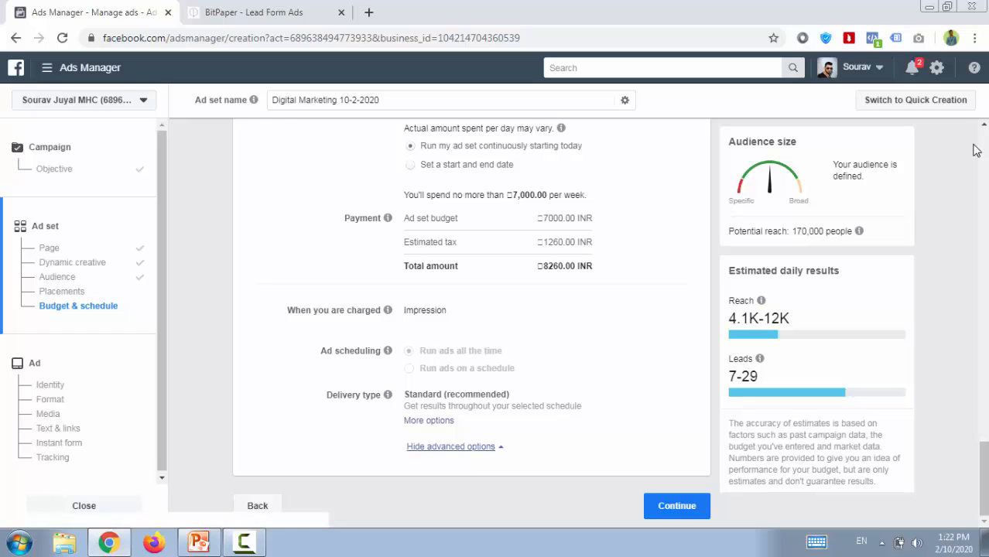
click(429, 420)
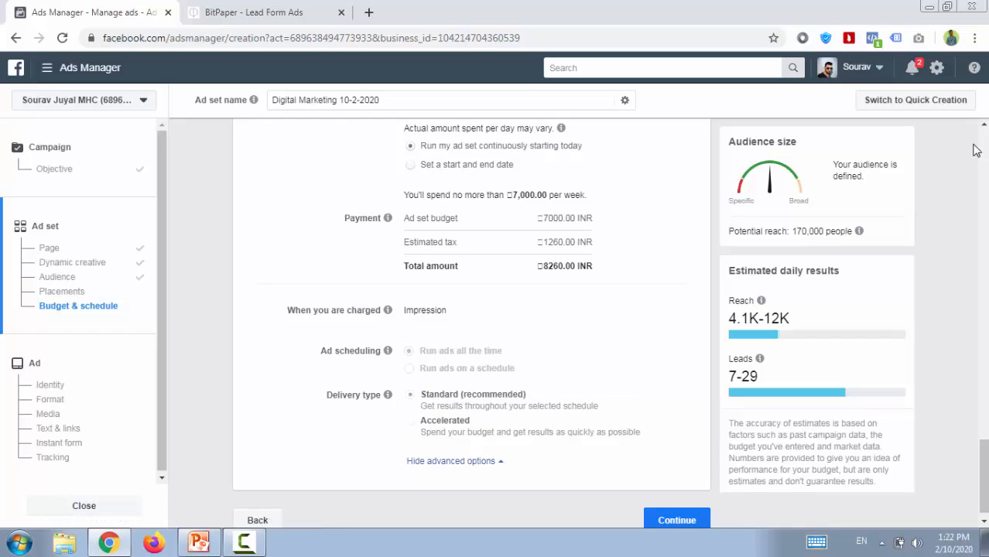
Continue from the ad set to the ad level and name the ad "Image".
click(676, 520)
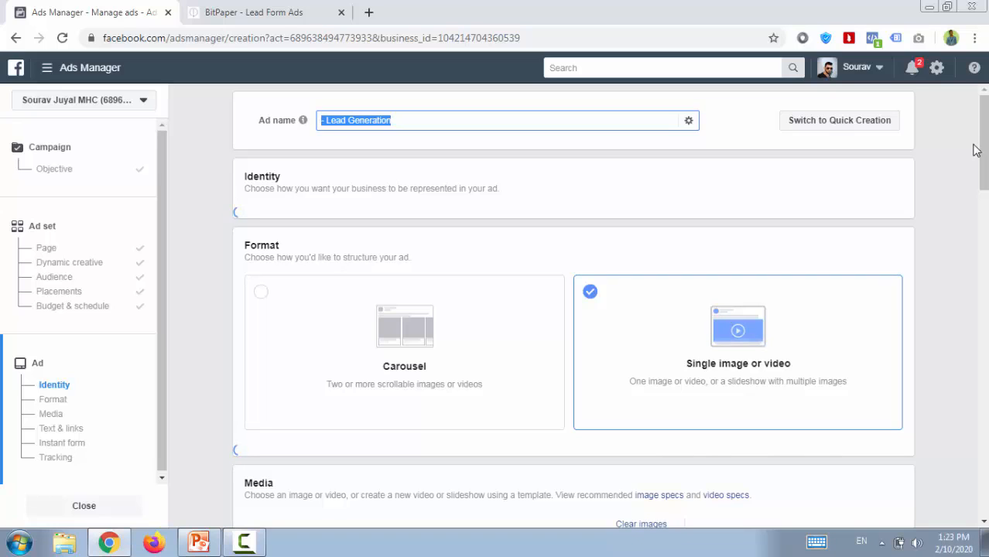
text(Image)
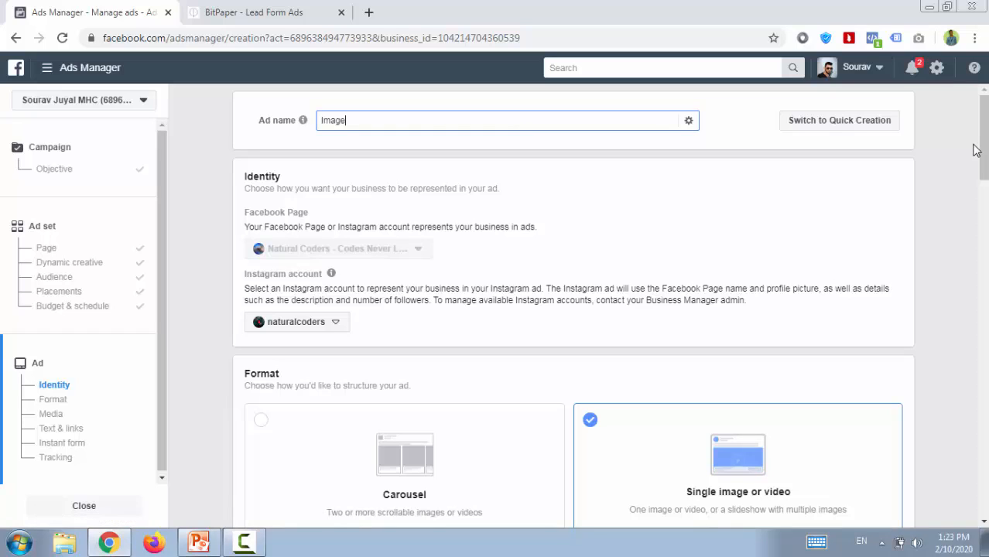
click(976, 150)
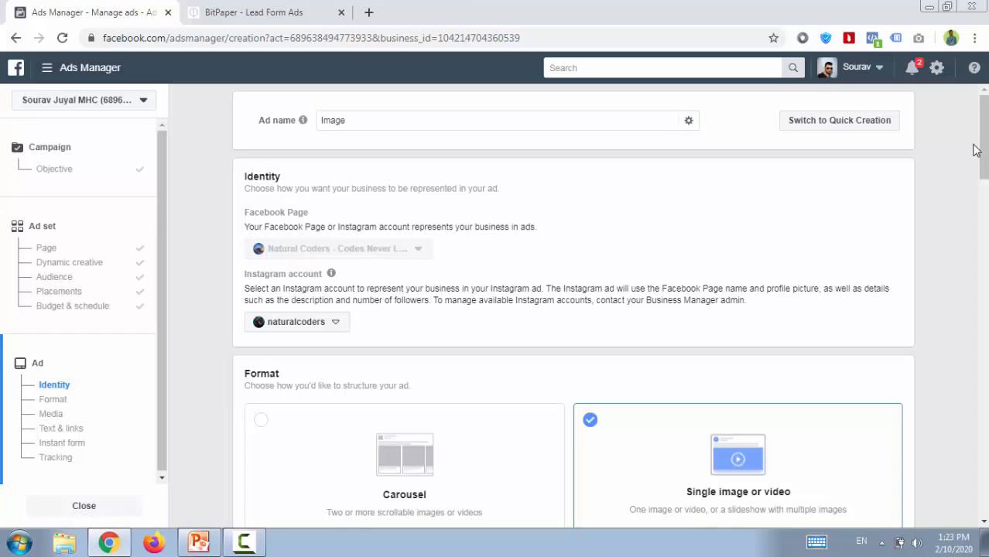
Start changing the image of the single image ad and switch the image source to Stock photos.
scroll(976, 150, down, 1)
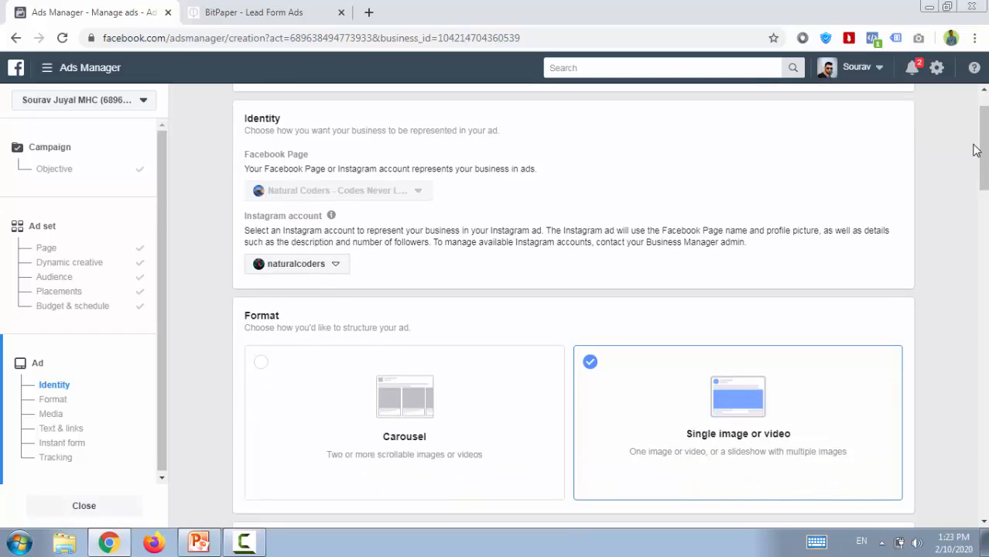
mouse_move(331, 215)
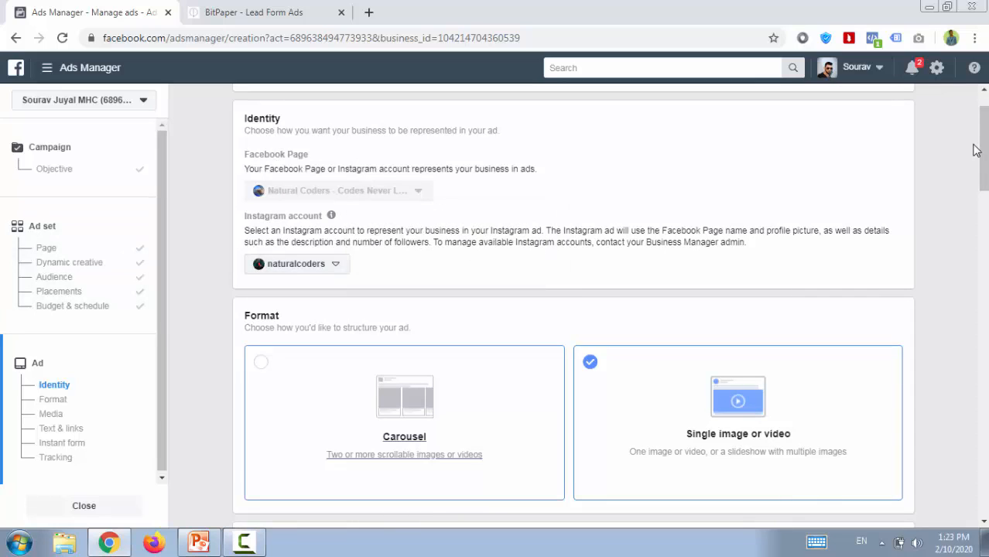
mouse_move(983, 147)
mouse_down()
mouse_move(982, 136)
mouse_move(983, 187)
mouse_up()
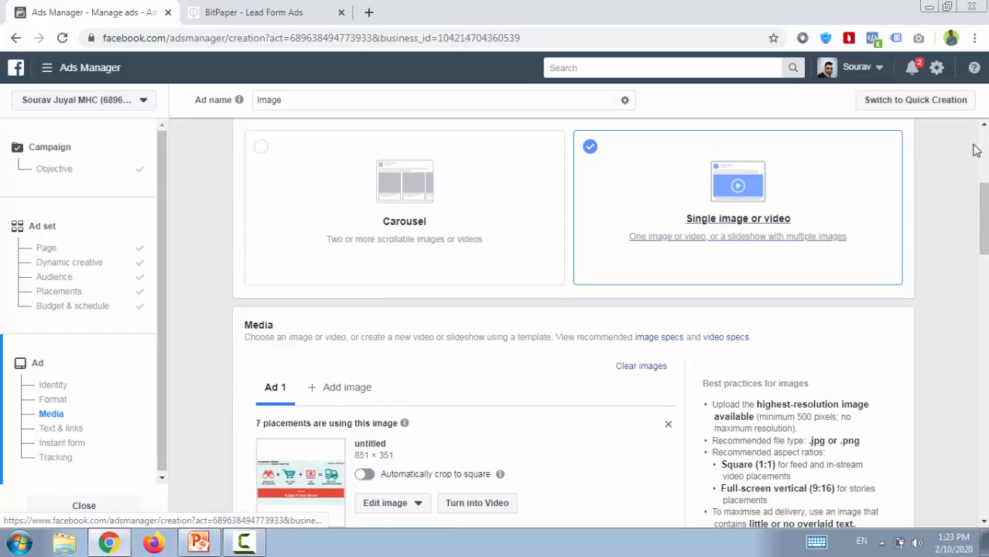
drag(982, 218, 983, 236)
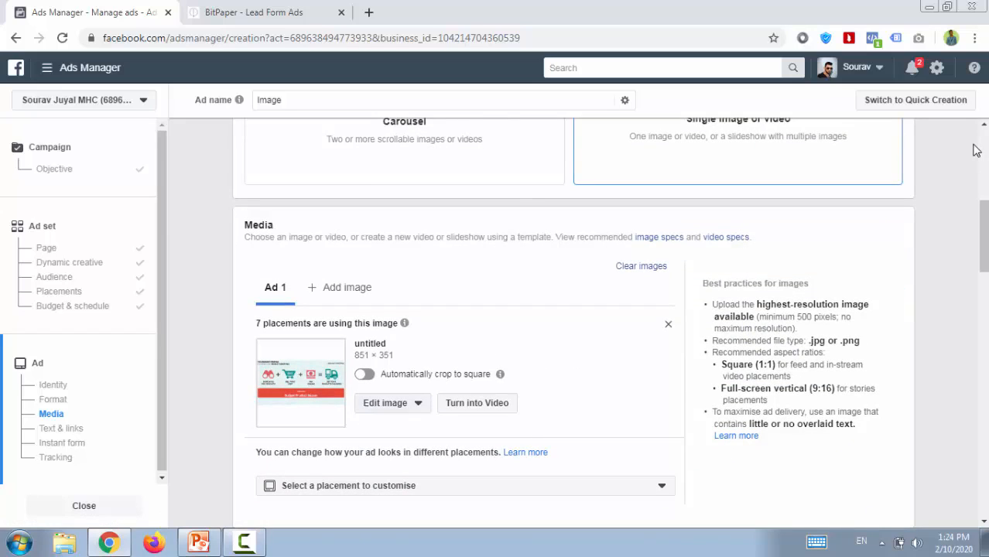
click(390, 402)
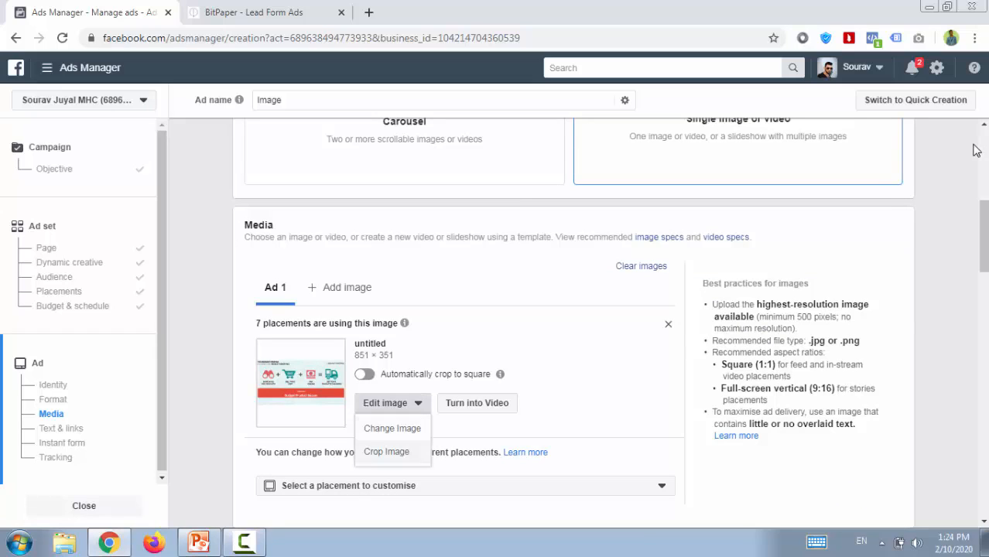
click(390, 402)
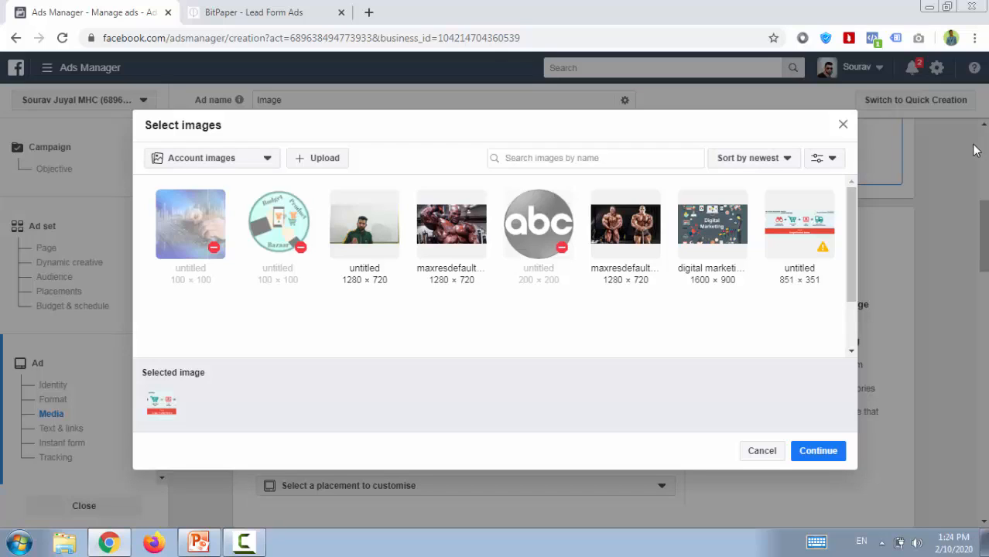
click(212, 158)
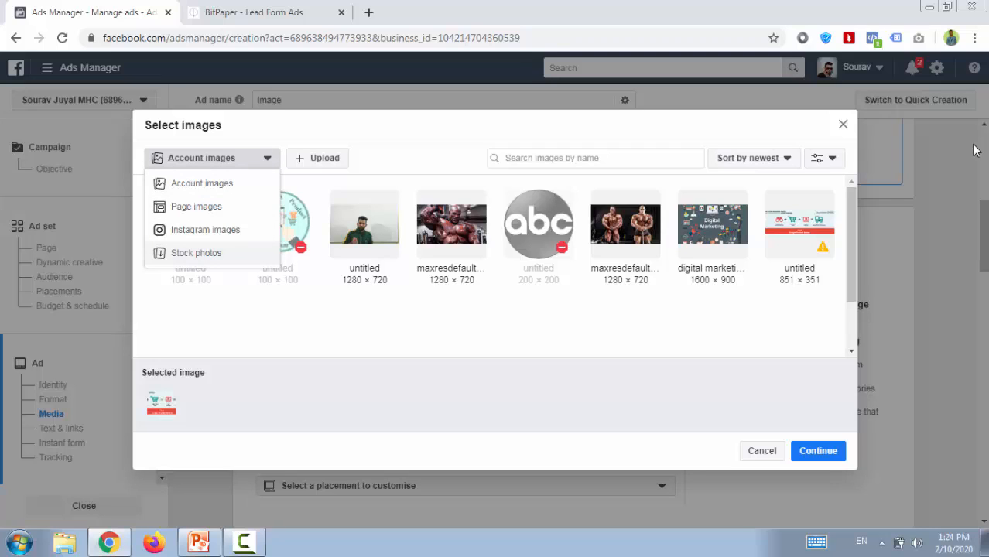
click(196, 253)
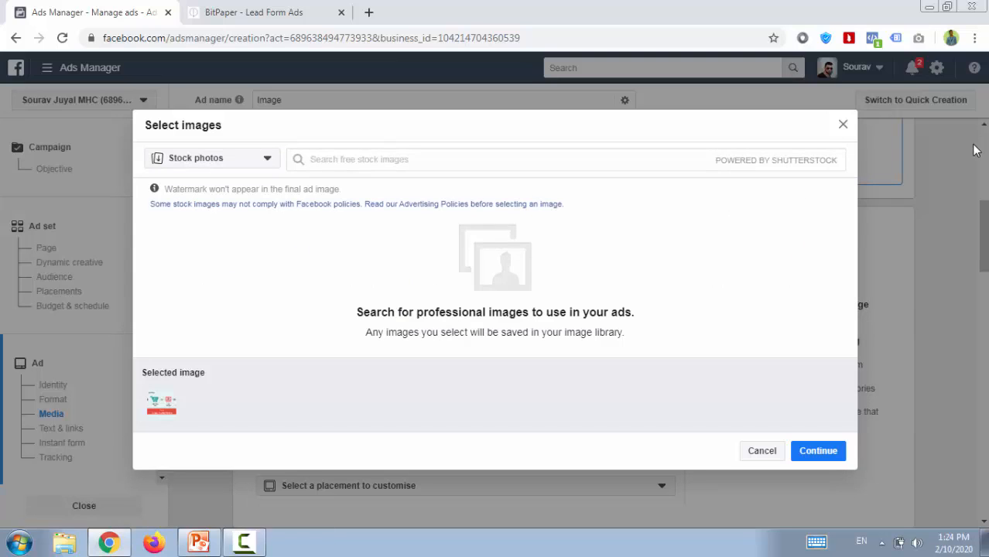
Search the stock photos for "digital marketing" and use the 1000 × 820 desk image with sticky notes as the ad image.
text(digita)
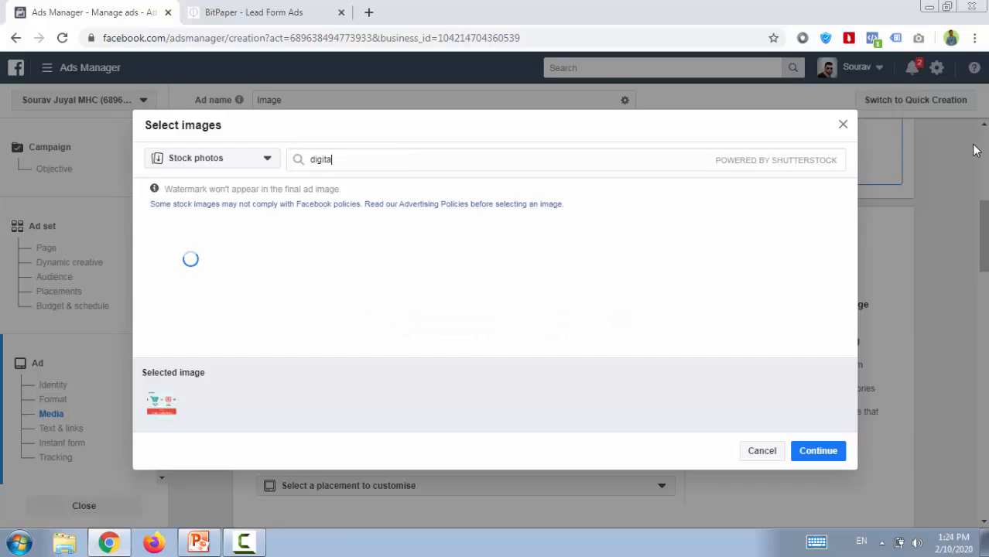
text(l marketing)
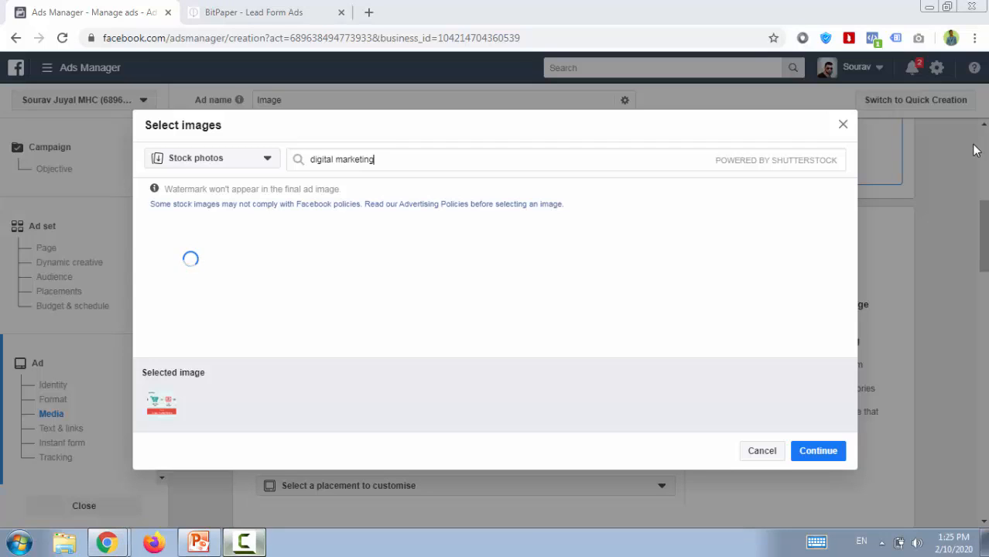
key(F9)
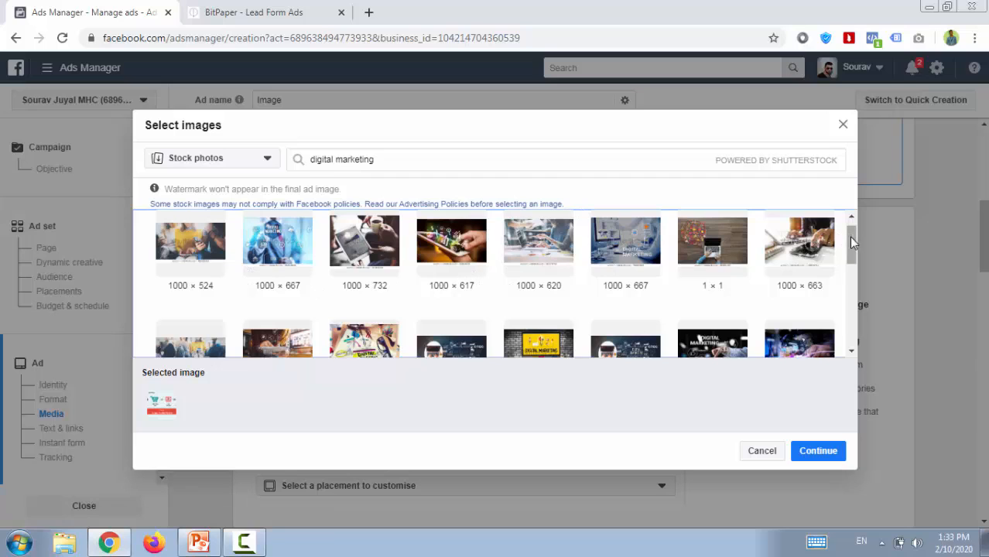
drag(849, 237, 849, 261)
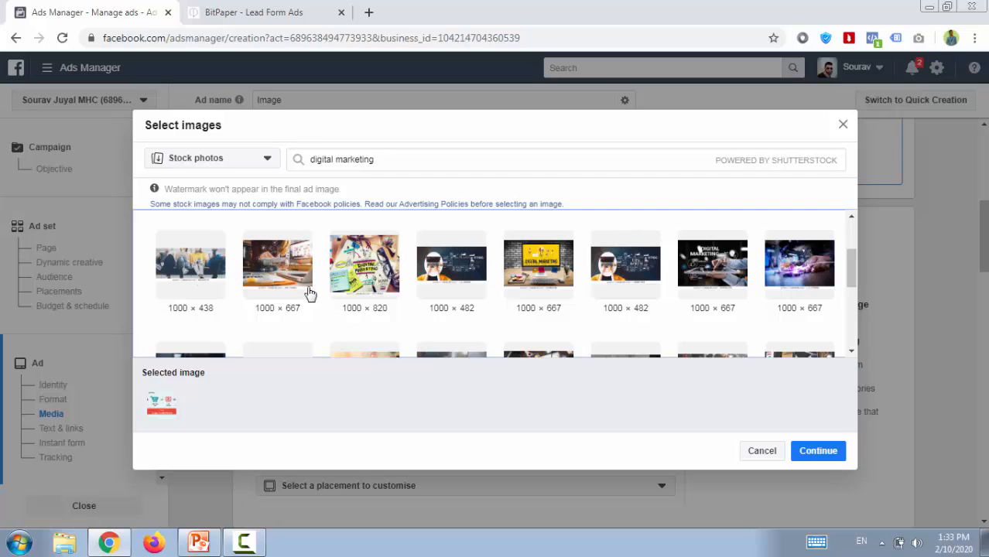
click(358, 282)
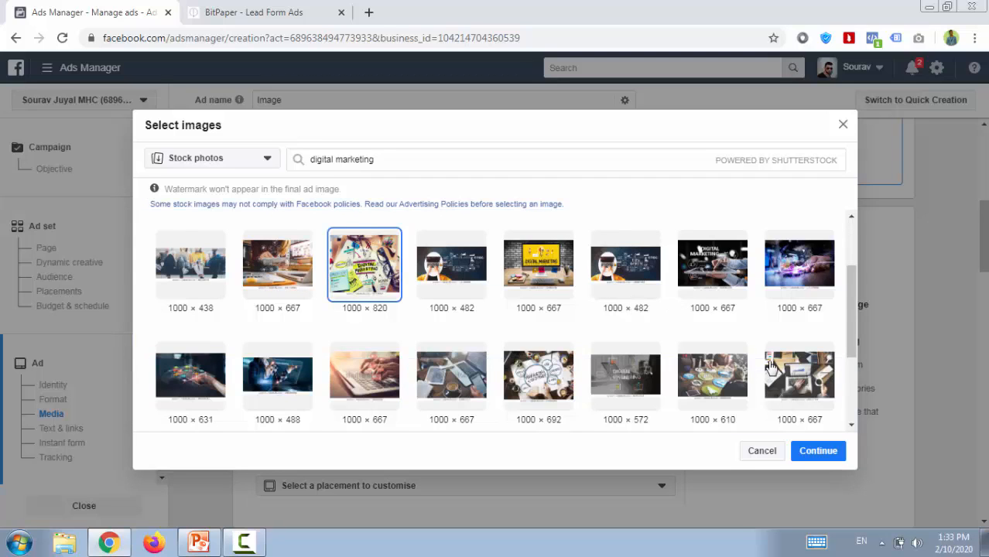
click(817, 455)
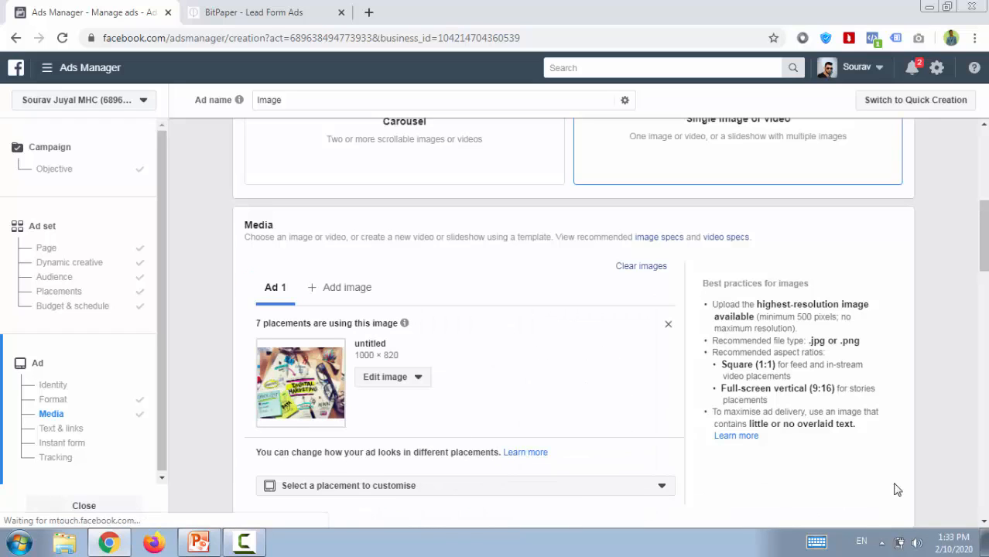
Enter "Digital Marketing Course" as the ad's primary text.
click(983, 521)
click(983, 524)
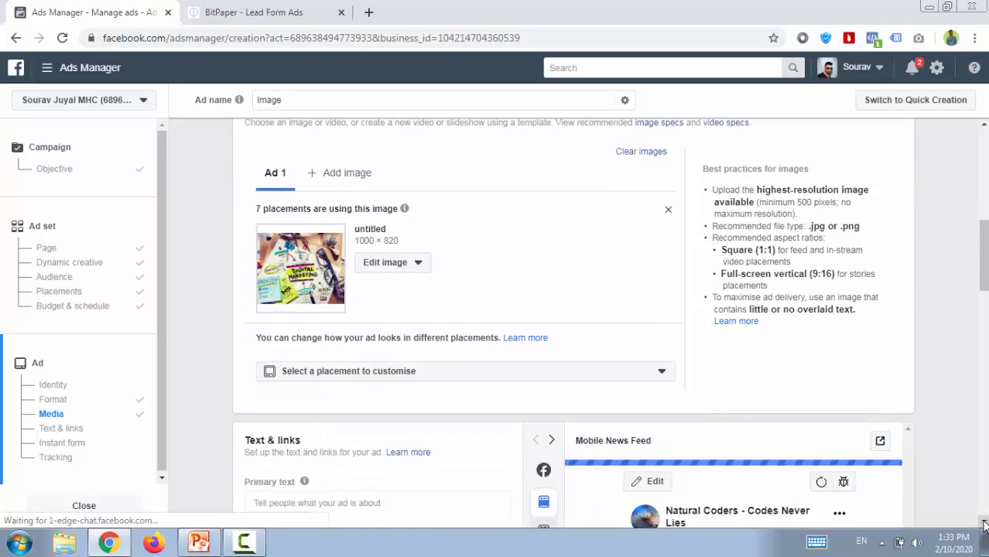
click(983, 524)
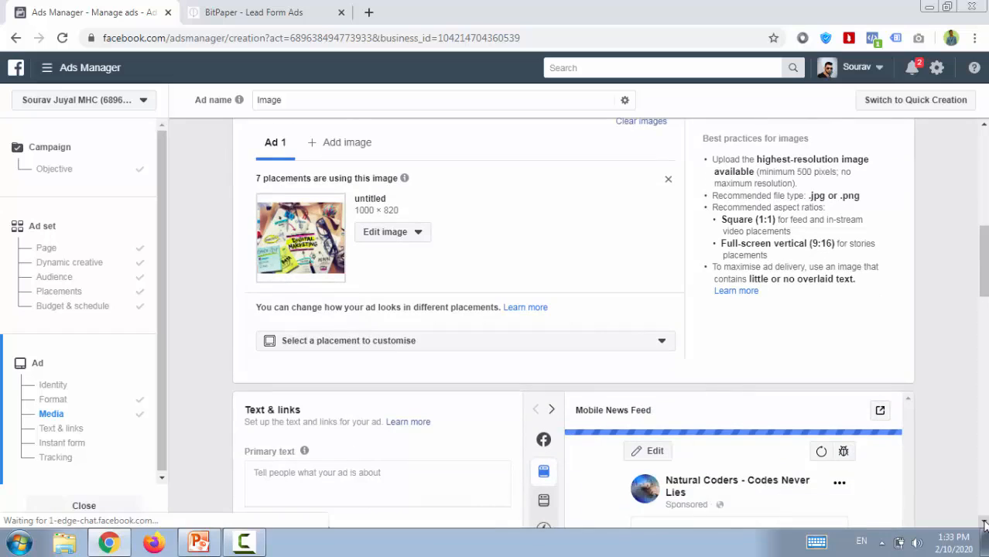
click(983, 524)
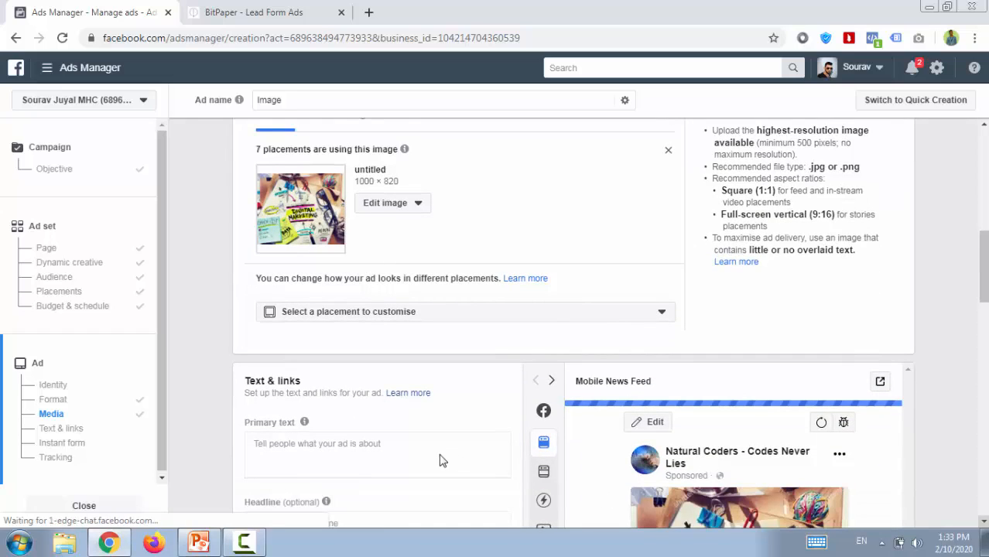
scroll(440, 458, down, 1)
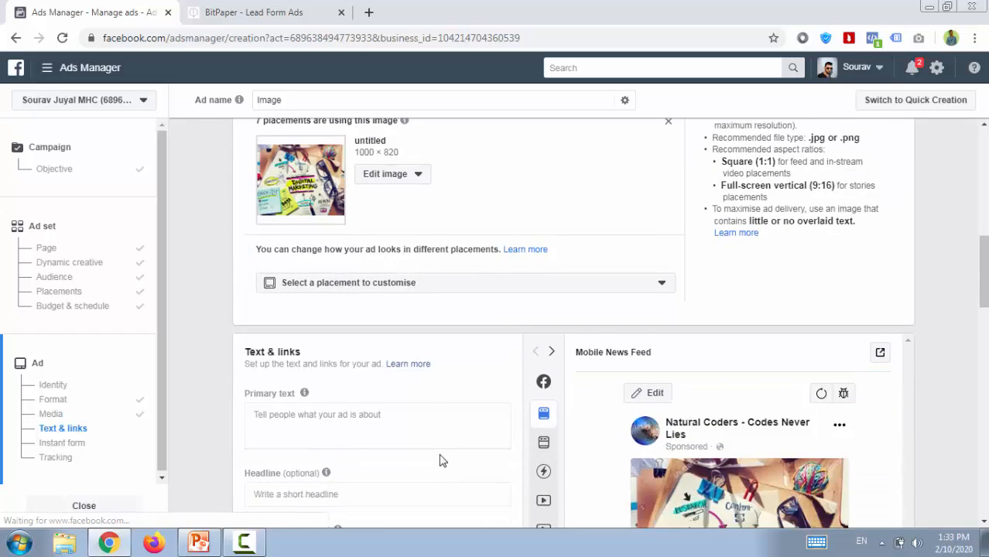
click(385, 423)
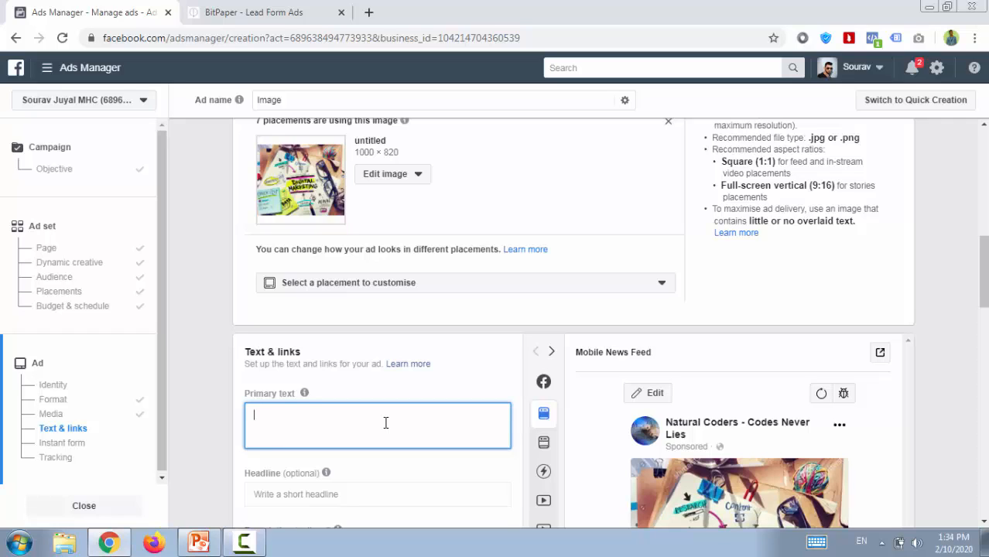
text(Digital Marketing Cou)
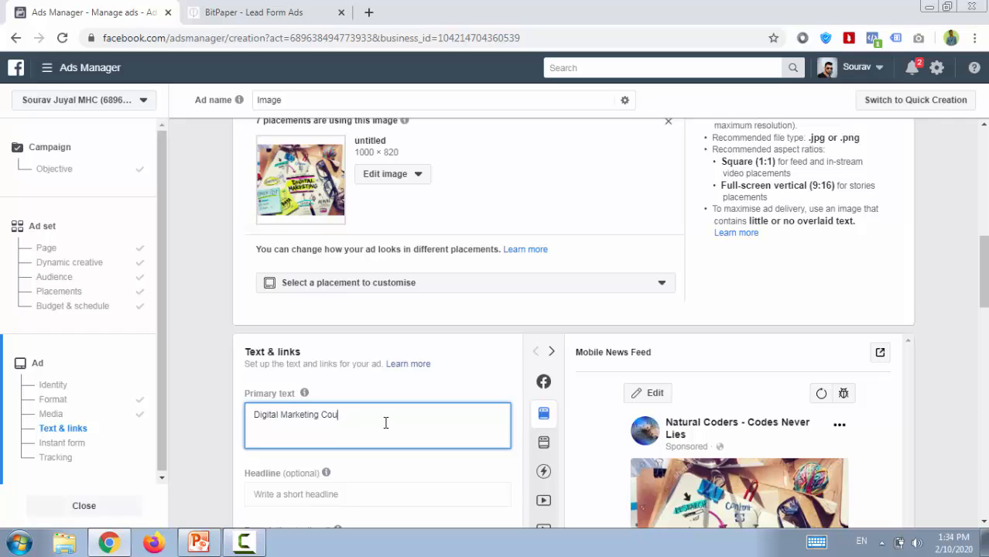
text(rse)
key(Return)
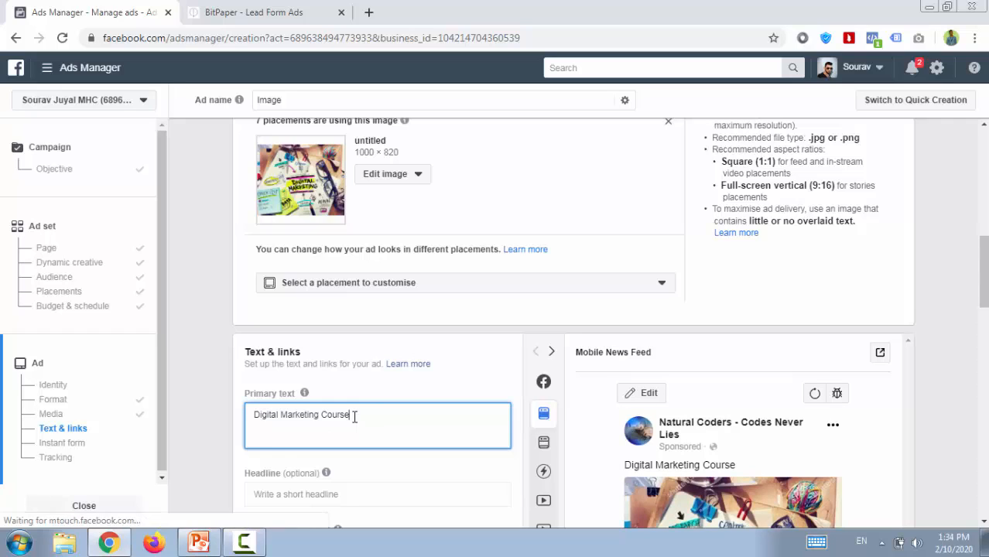
Replace the primary text with "If you Worry About future or career", correcting the spelling of "career".
key(BackSpace)
key(BackSpace)
key(BackSpace)
key(BackSpace)
key(BackSpace)
key(BackSpace)
key(BackSpace)
key(BackSpace)
key(BackSpace)
key(BackSpace)
key(BackSpace)
key(BackSpace)
key(BackSpace)
key(BackSpace)
key(BackSpace)
key(BackSpace)
key(BackSpace)
key(BackSpace)
key(BackSpace)
key(BackSpace)
key(BackSpace)
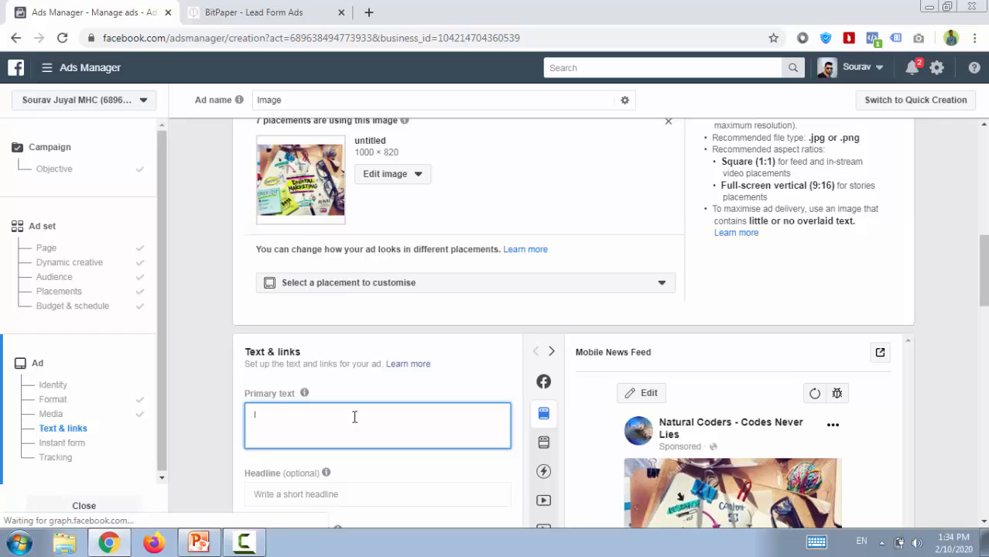
text(If)
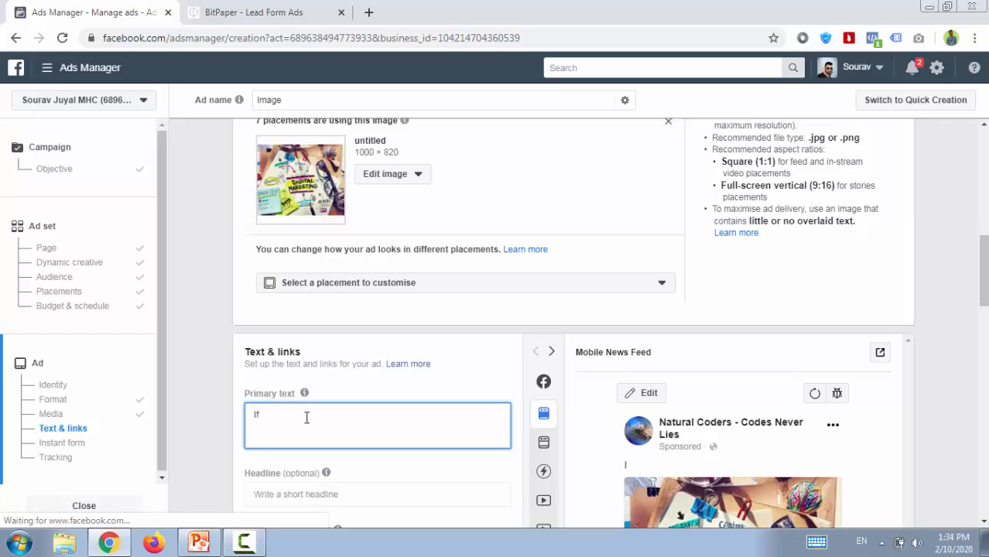
text( you Worry A)
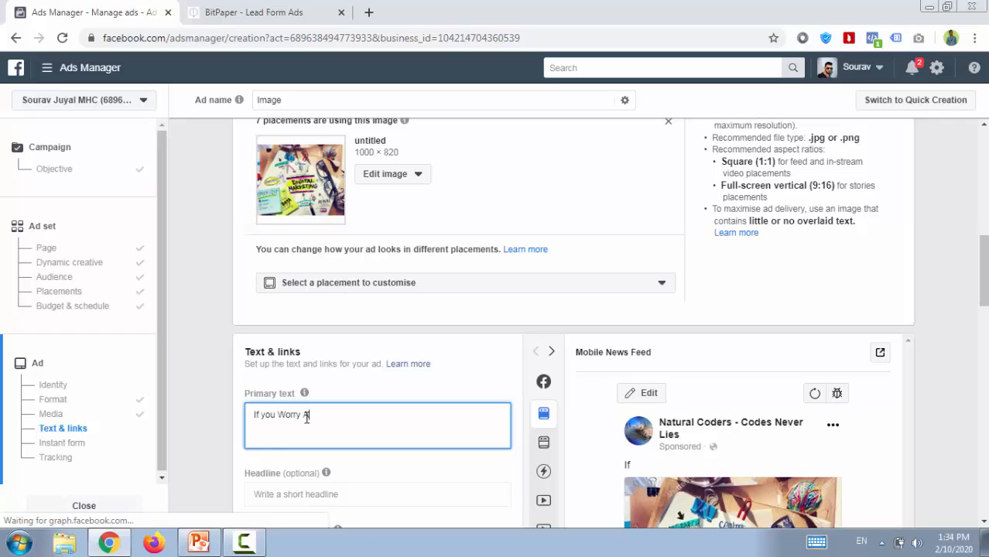
text(bout)
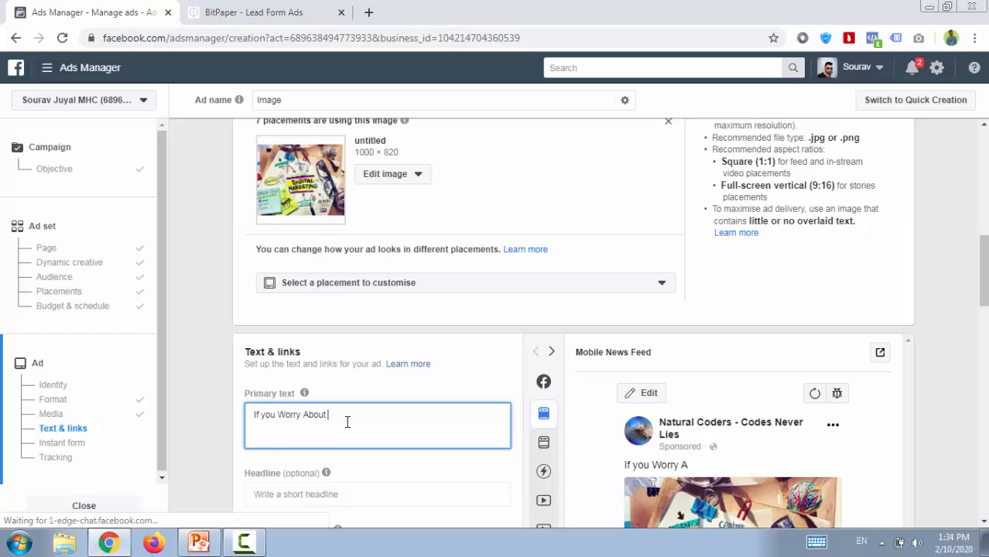
text(future or carrer)
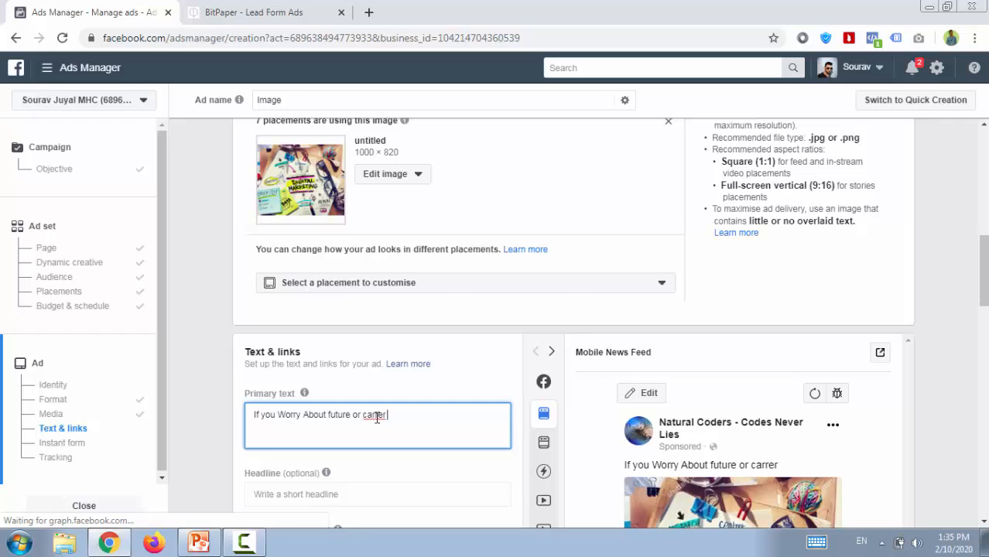
right_click(377, 418)
key(Escape)
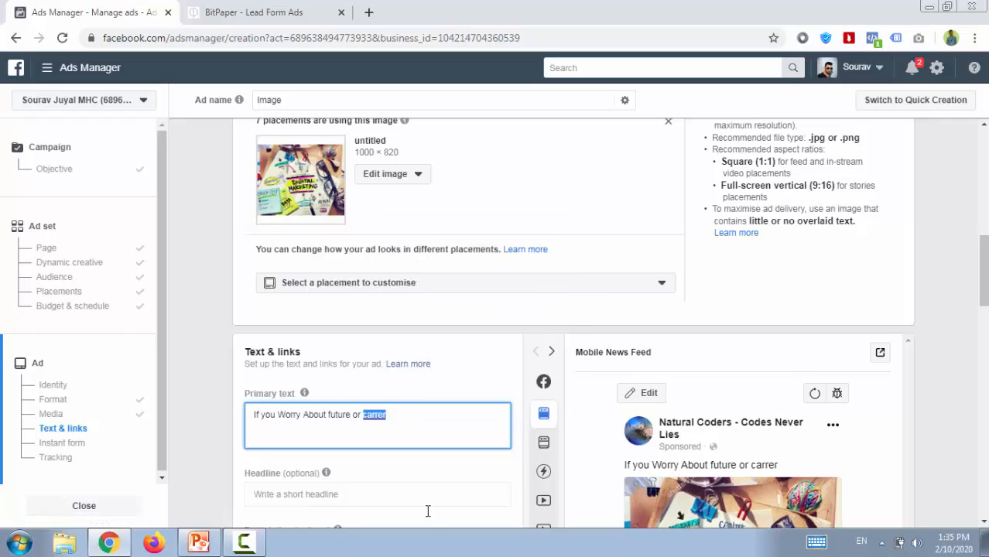
text(career)
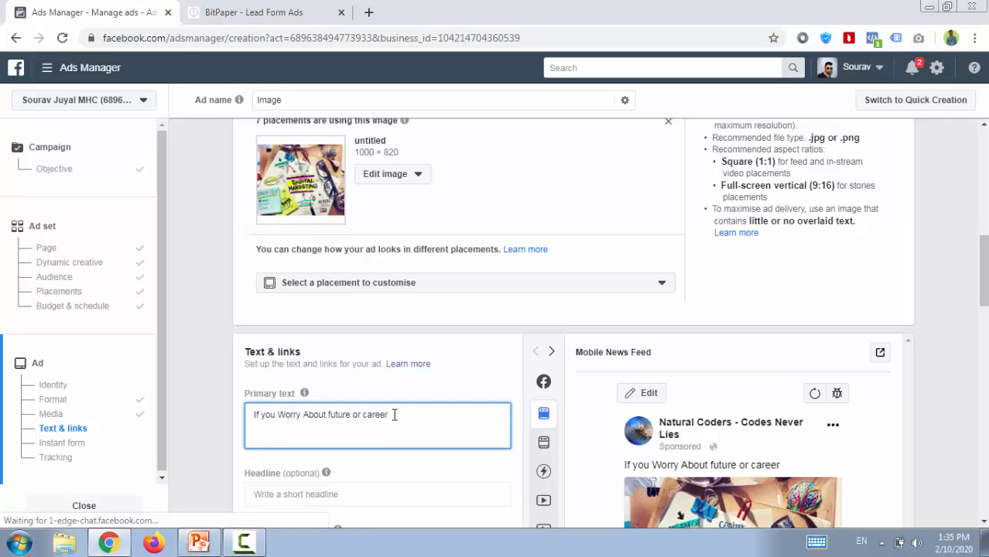
Extend the primary text with "? Don't Worry Digital Marketing Course Perfectly For You".
text(?)
text(Don't Worry Di)
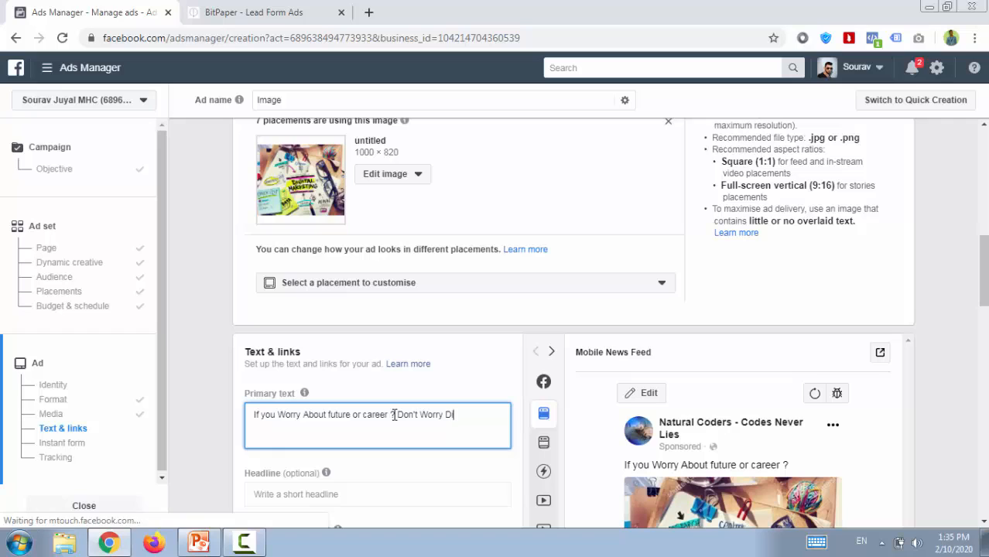
text(gital Marketin)
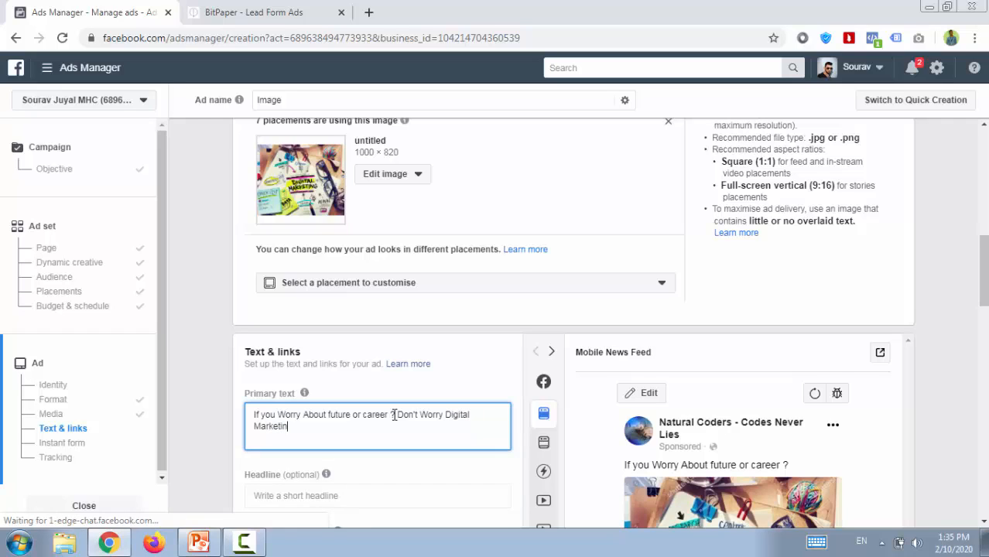
text(g Course )
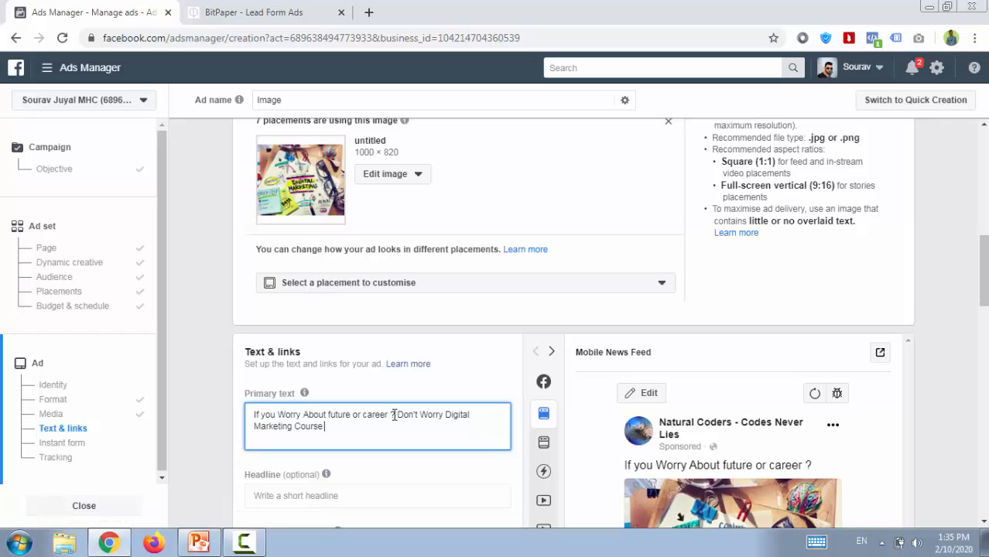
text(Perfe)
text(ctly For You)
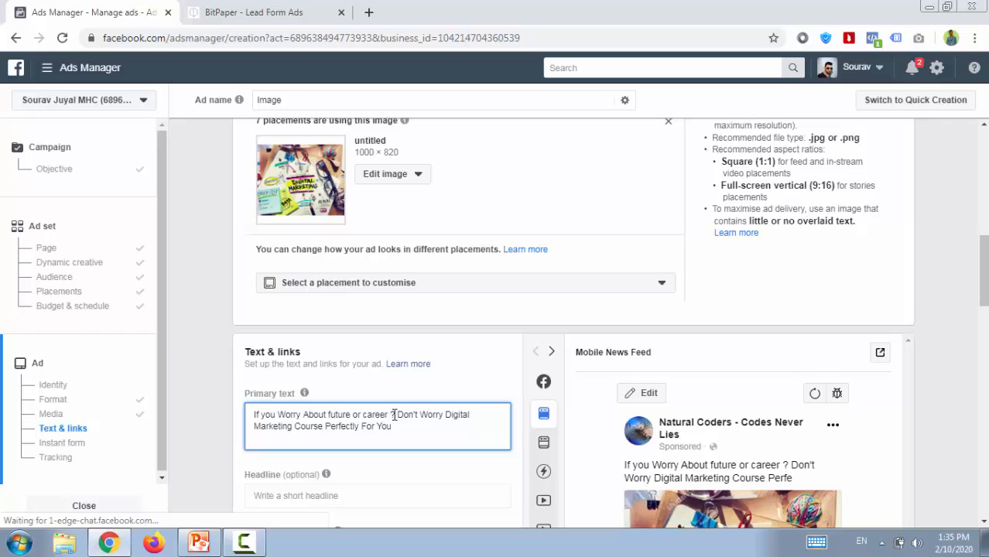
End the ad's primary text with two full stops after "For You".
text(..)
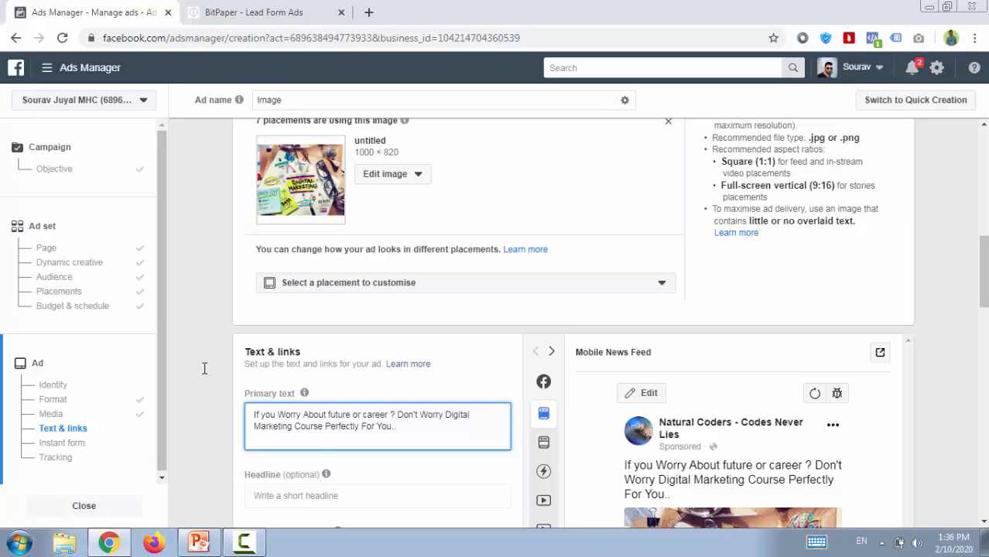
click(195, 392)
Enter "Enroll Now In Digital Marketing Course" as the ad's headline, correcting the spelling of "Marketing".
scroll(196, 393, down, 3)
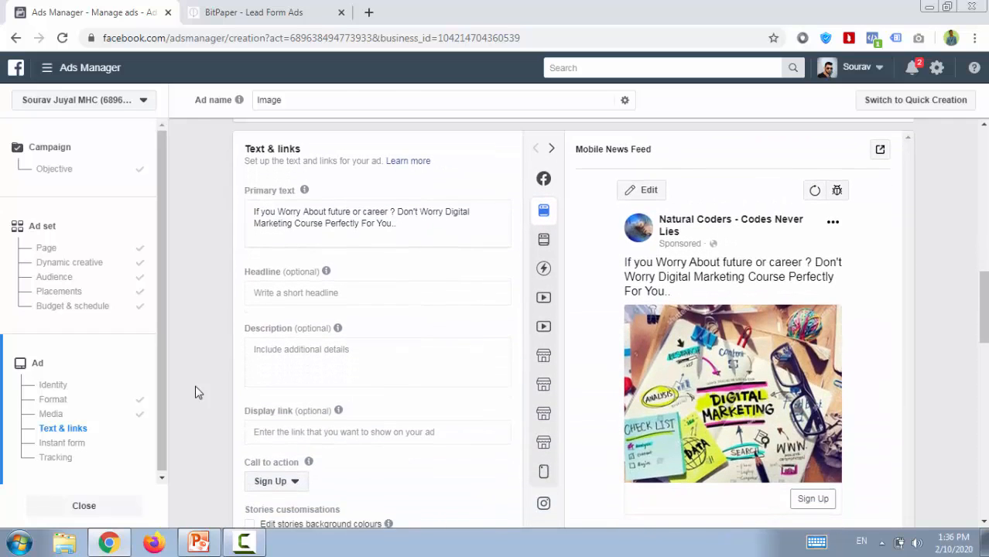
click(283, 295)
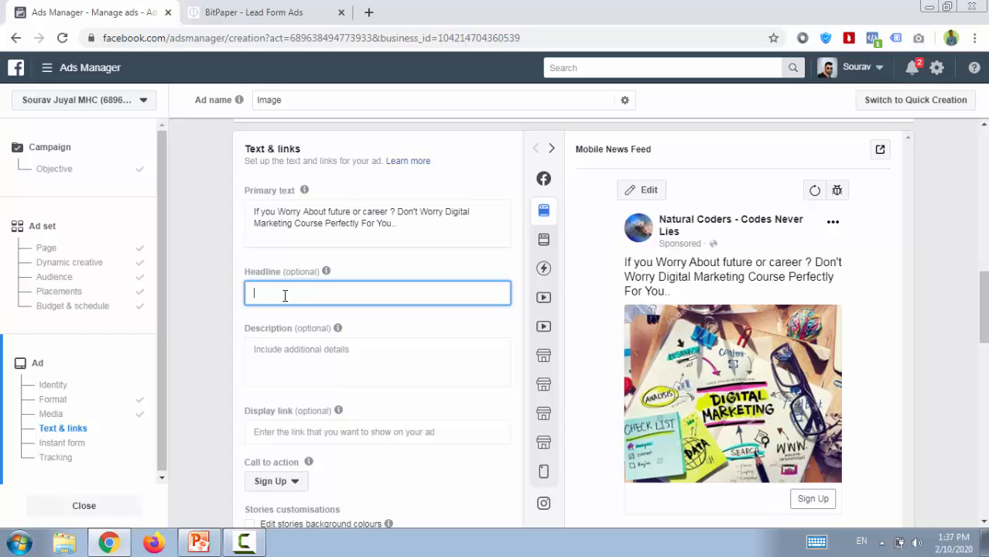
text(Enroll Now)
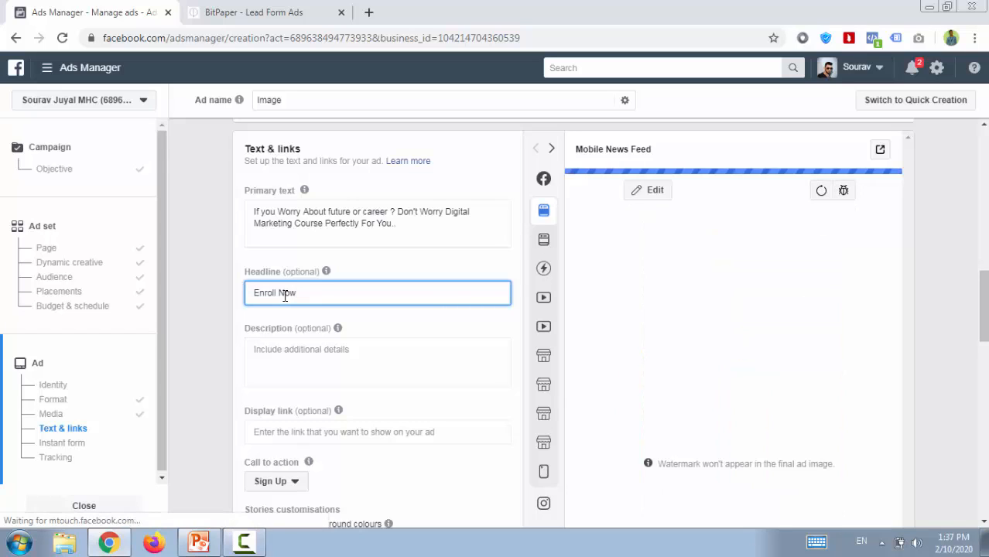
text( In Dig)
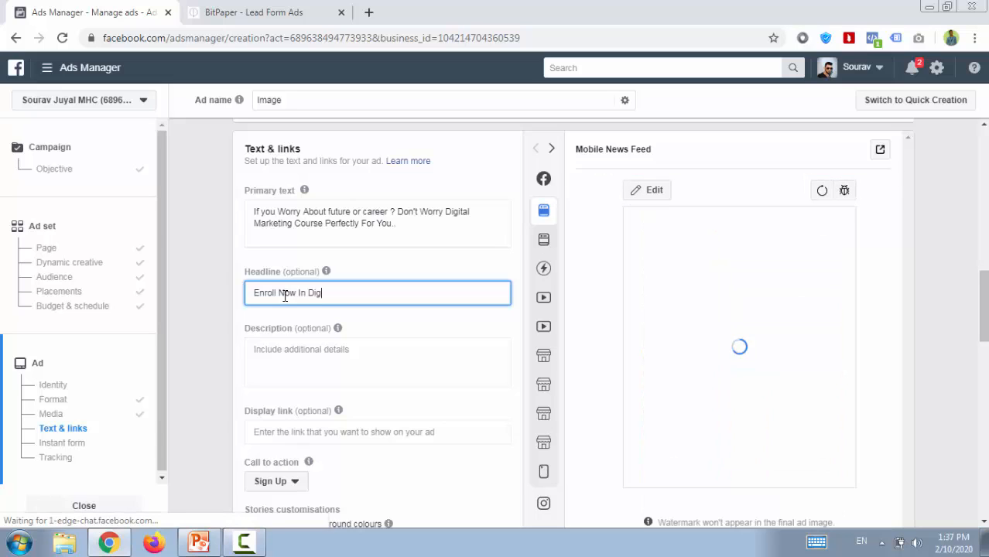
text(ital MArketing )
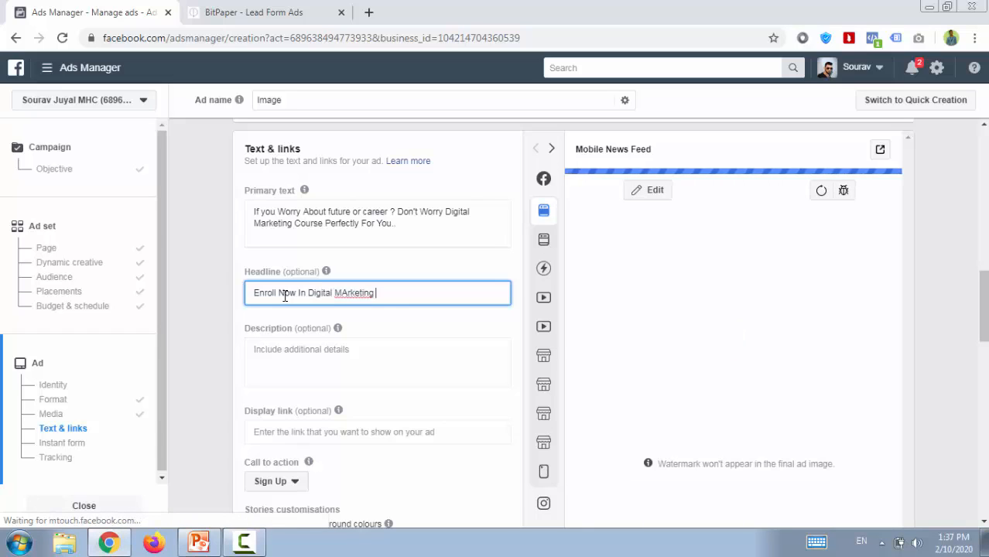
text(Cour)
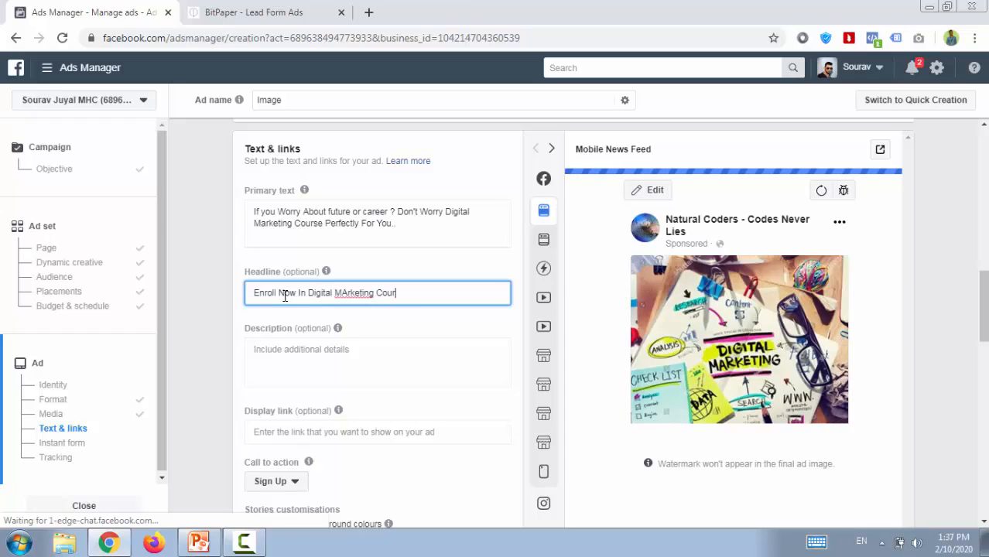
text(se)
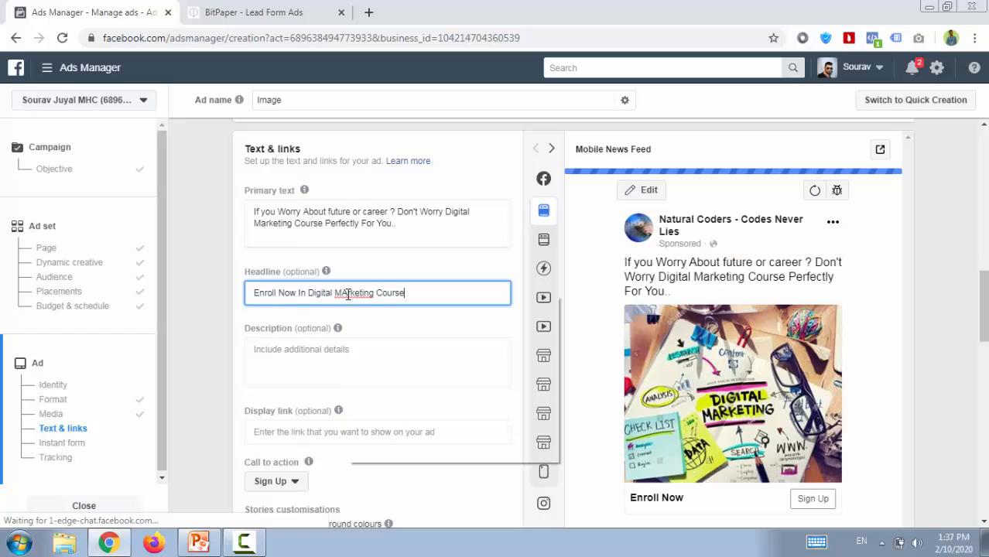
right_click(348, 294)
key(Escape)
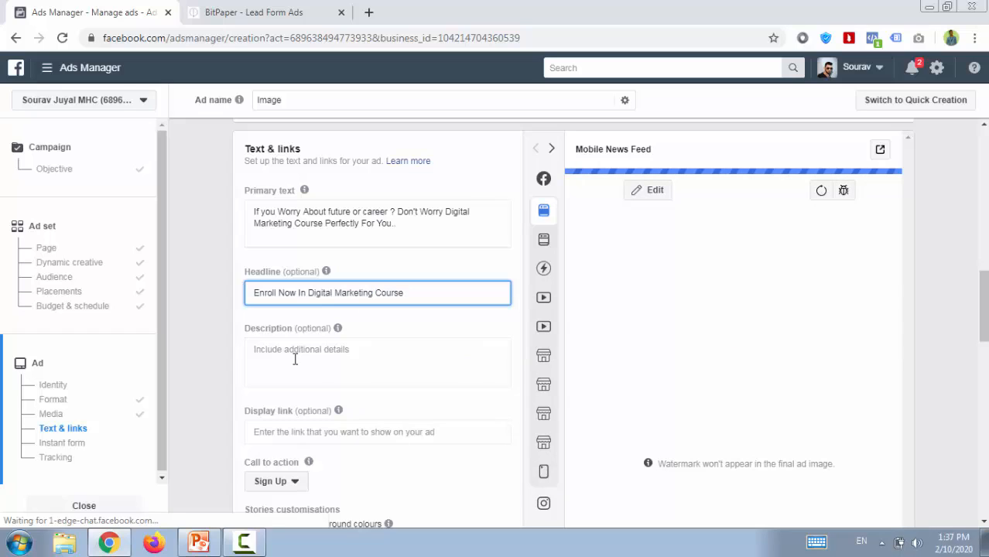
Enter "Call Now" followed by the contact phone number as the ad's description.
click(278, 354)
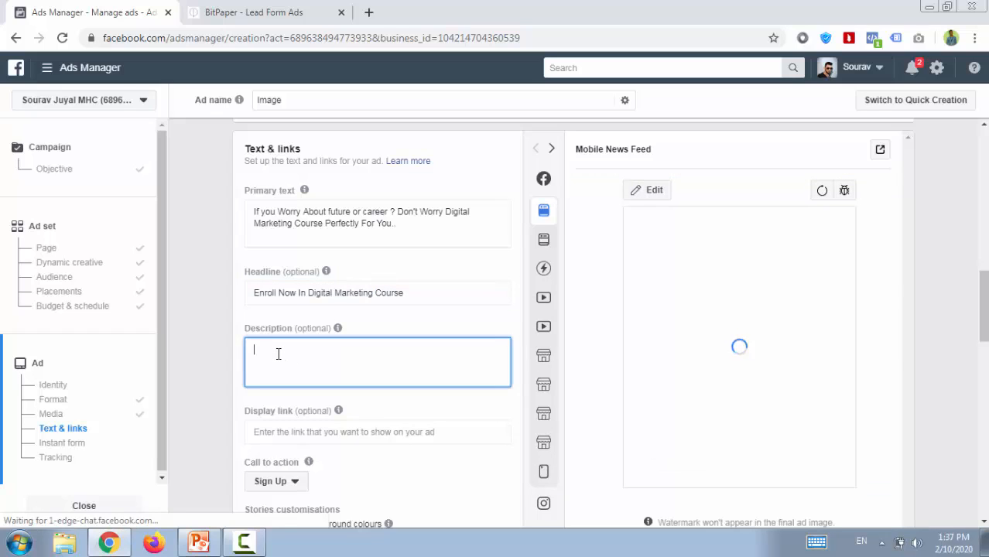
text(Call Now)
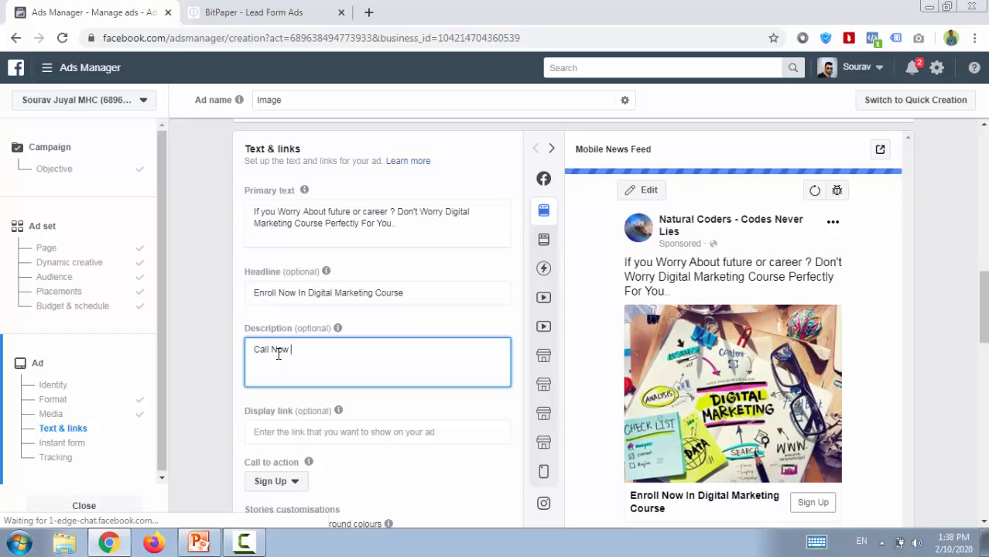
text(9876543210)
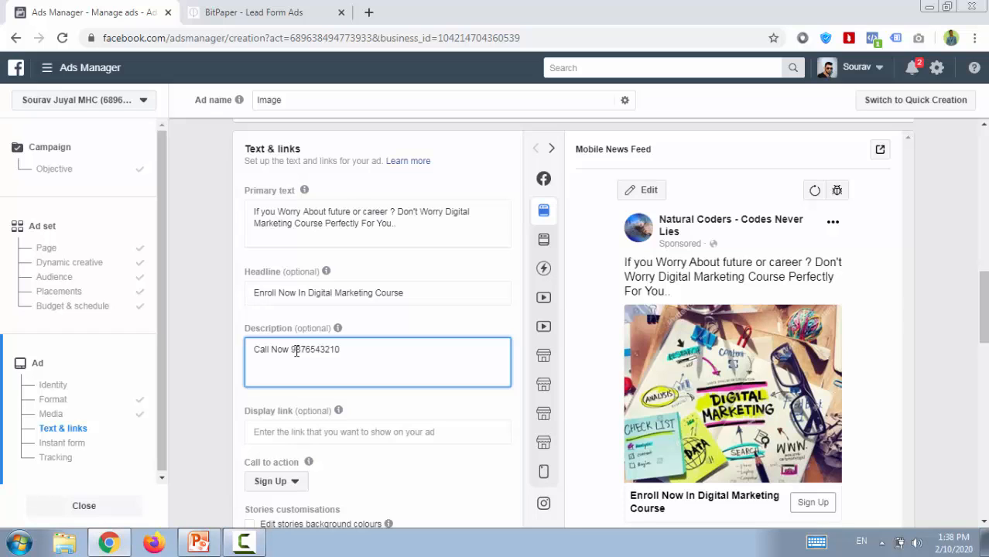
scroll(297, 352, down, 1)
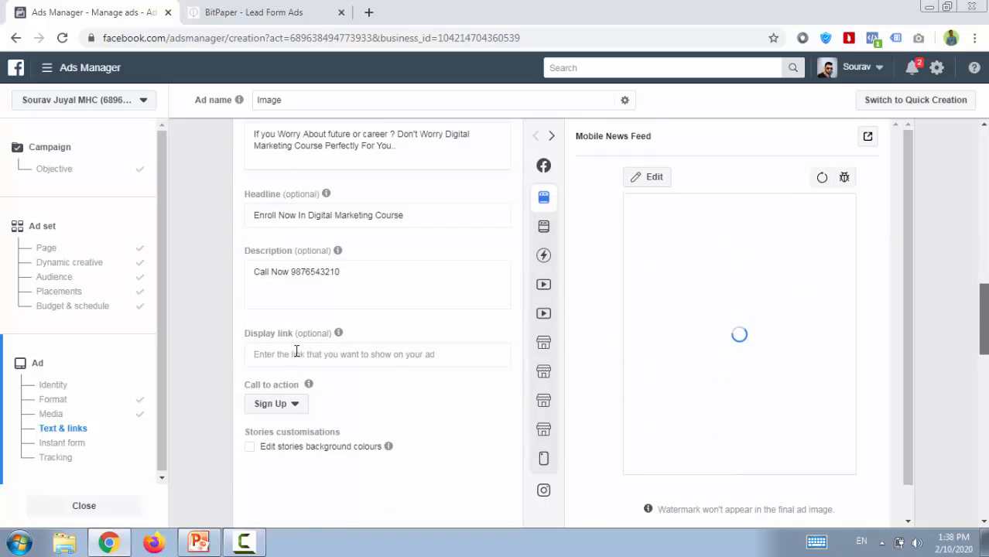
scroll(296, 352, down, 1)
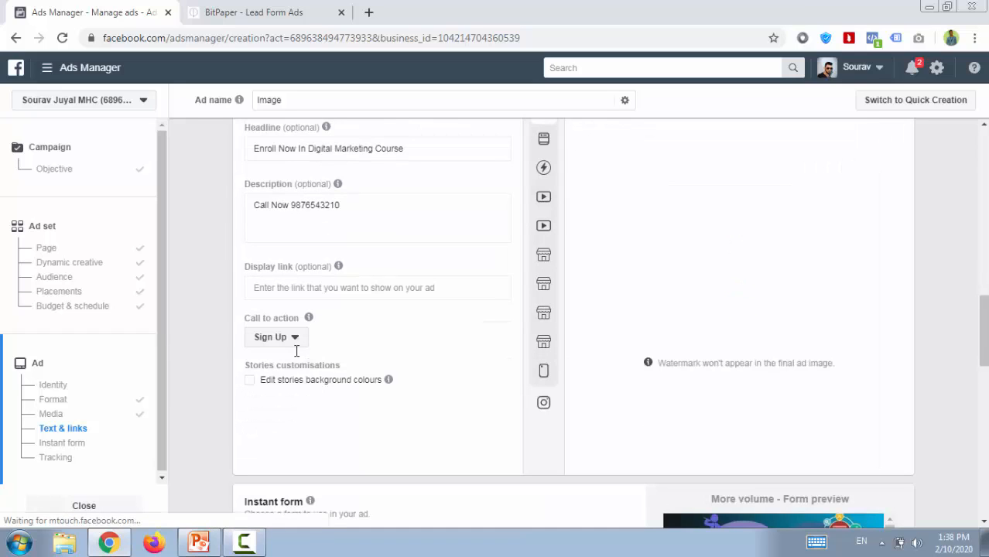
key(Tab)
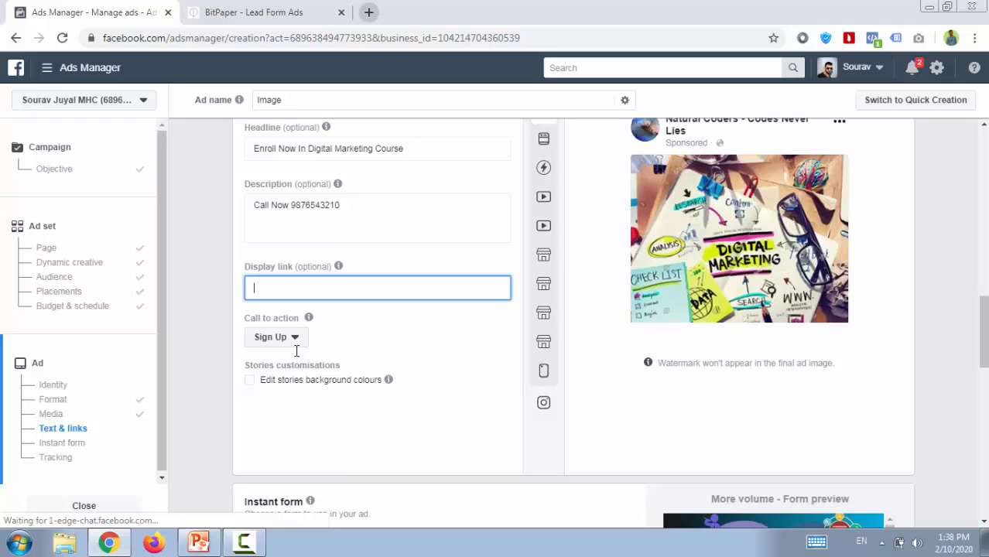
key(ctrl+t)
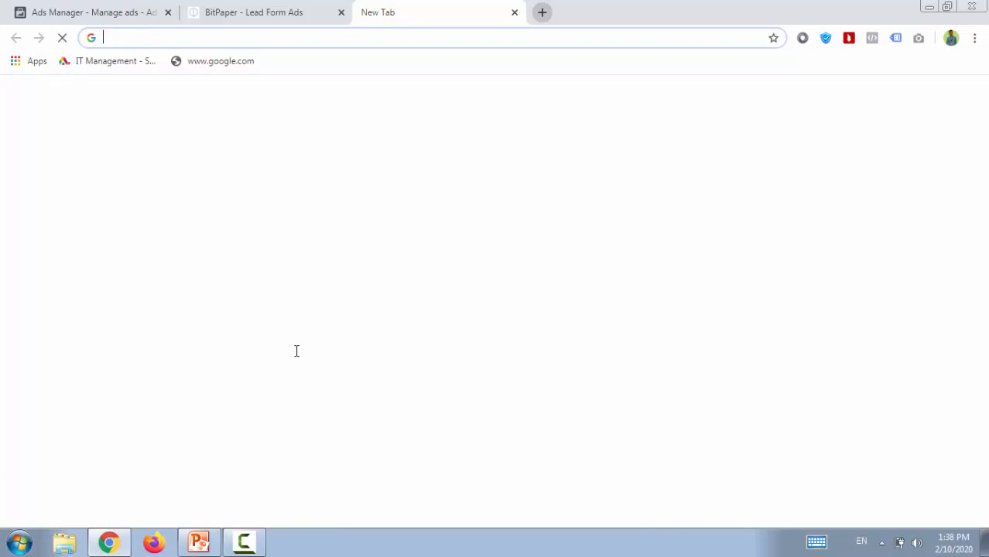
text(natura)
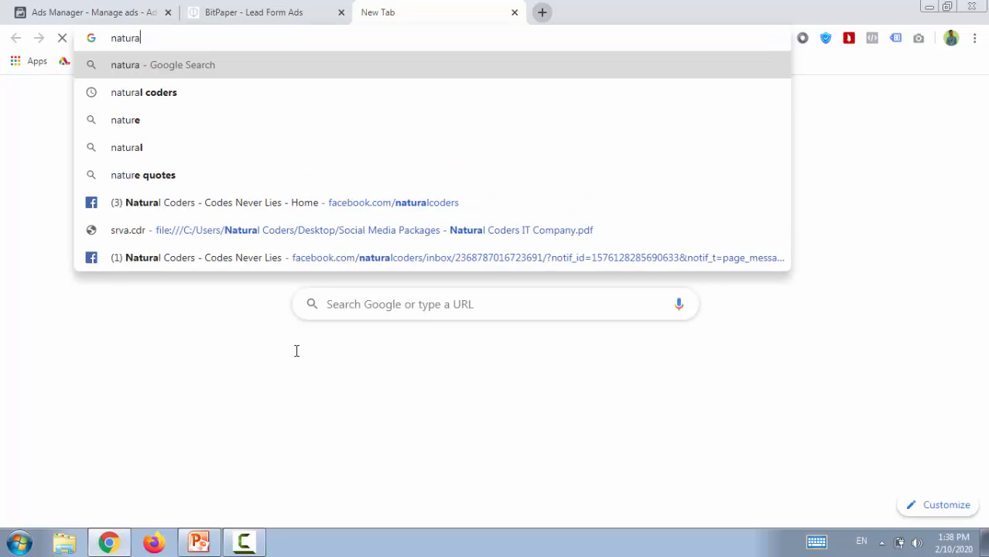
text(lcoders)
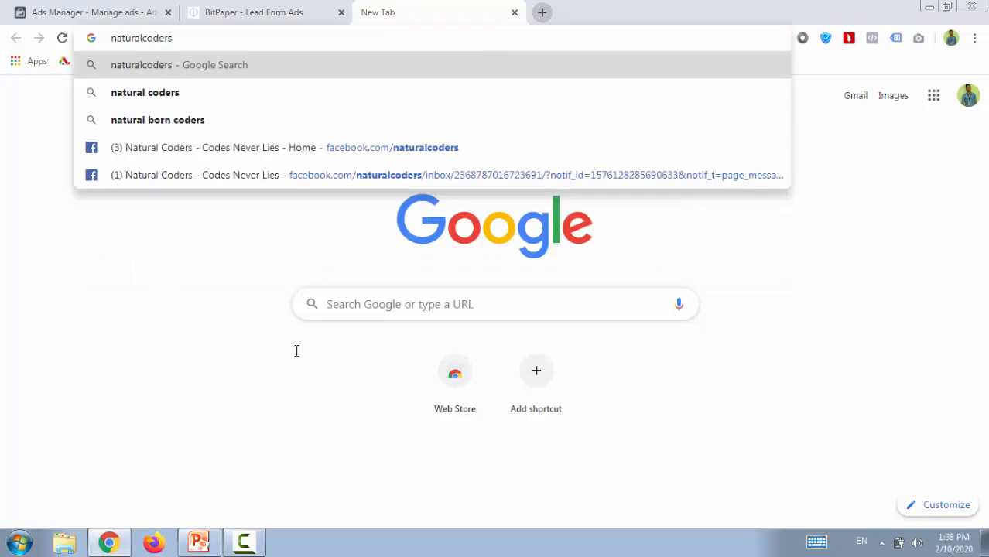
text(.in)
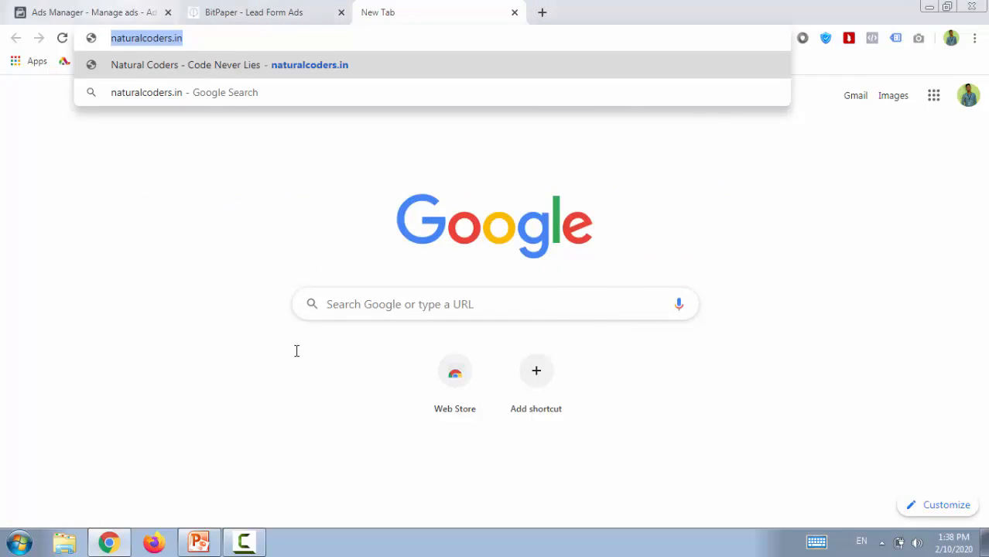
key(ctrl+1)
text(https://naturalcoders.in/)
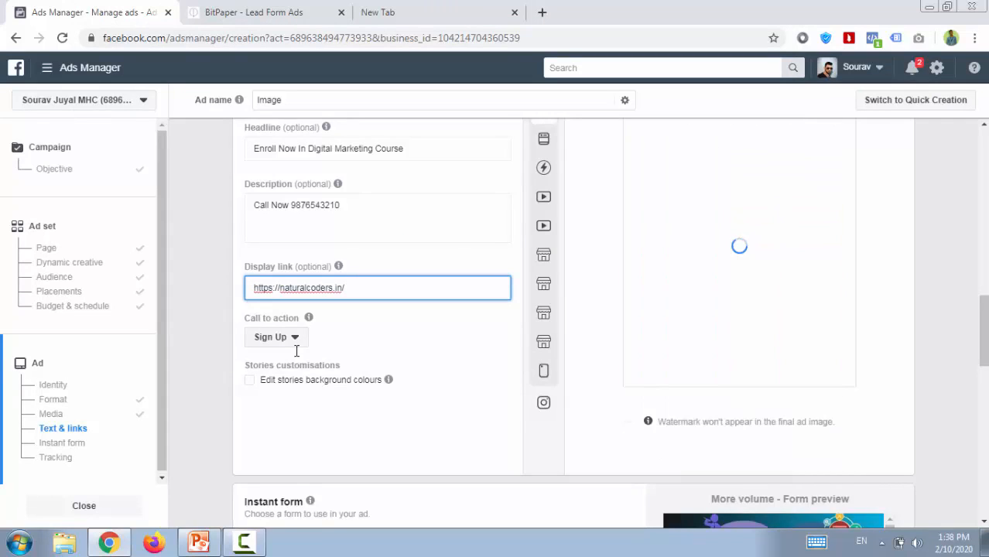
click(297, 352)
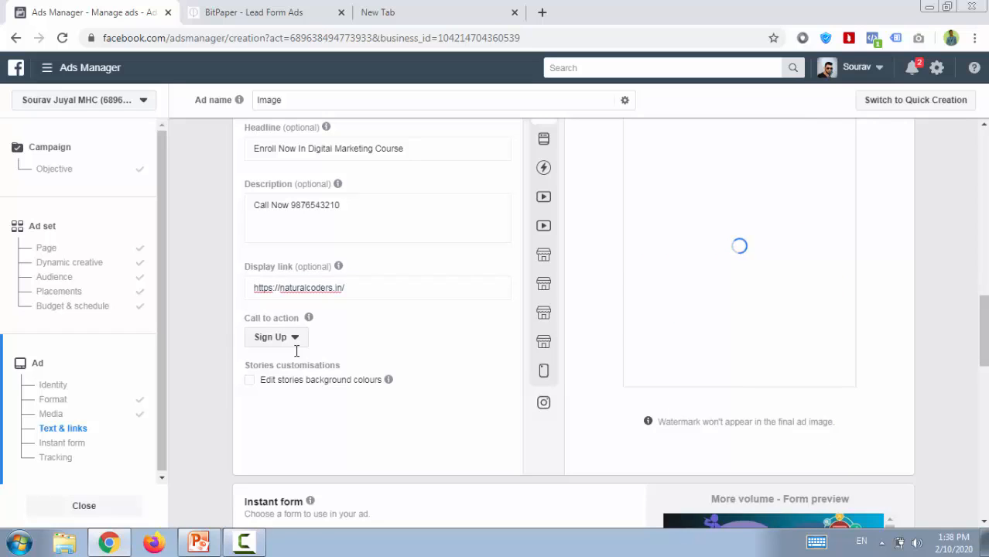
scroll(296, 351, down, 1)
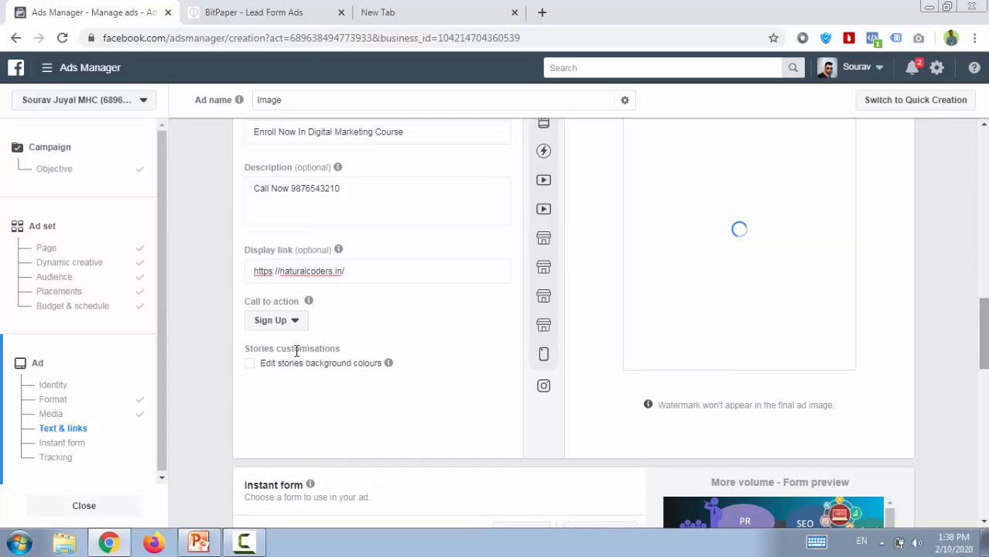
scroll(296, 351, down, 2)
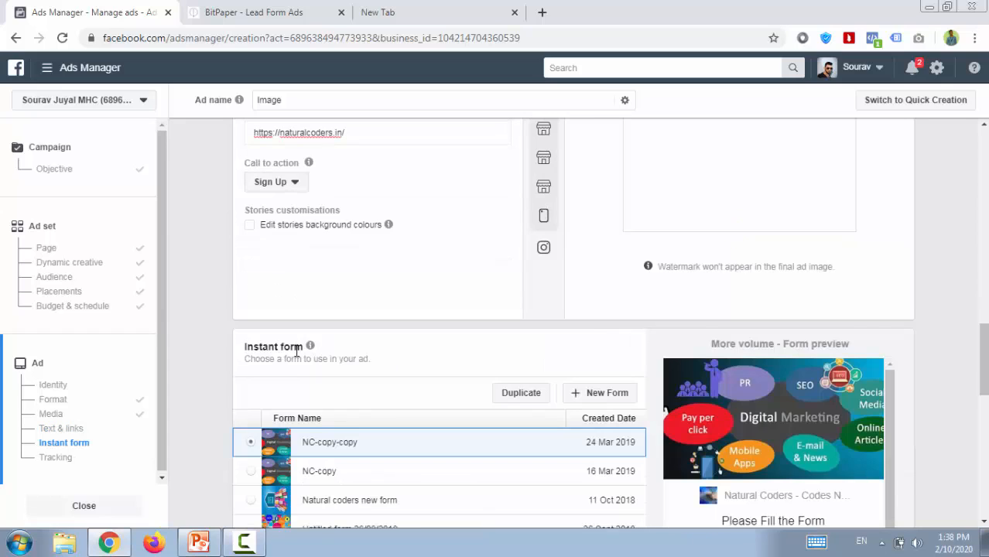
scroll(296, 352, down, 2)
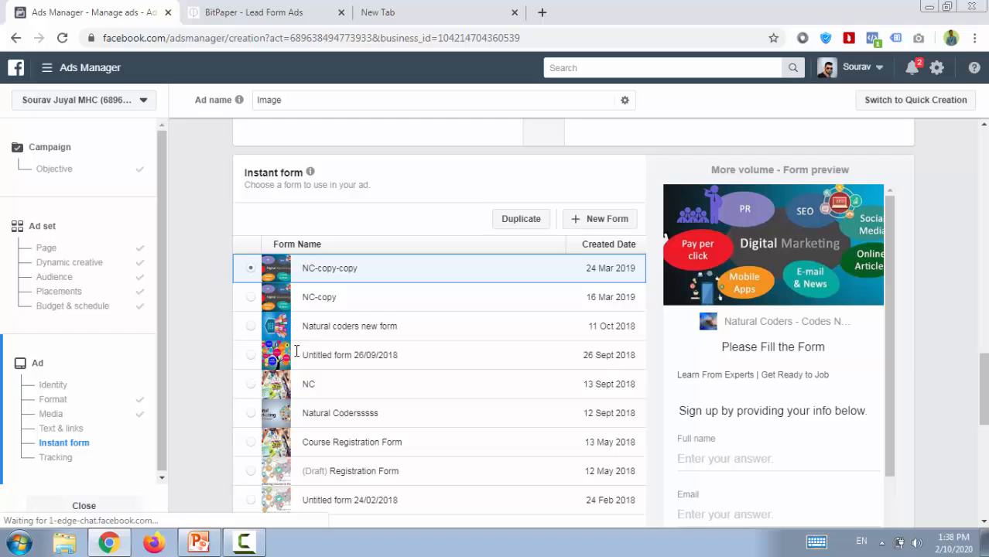
scroll(296, 351, down, 3)
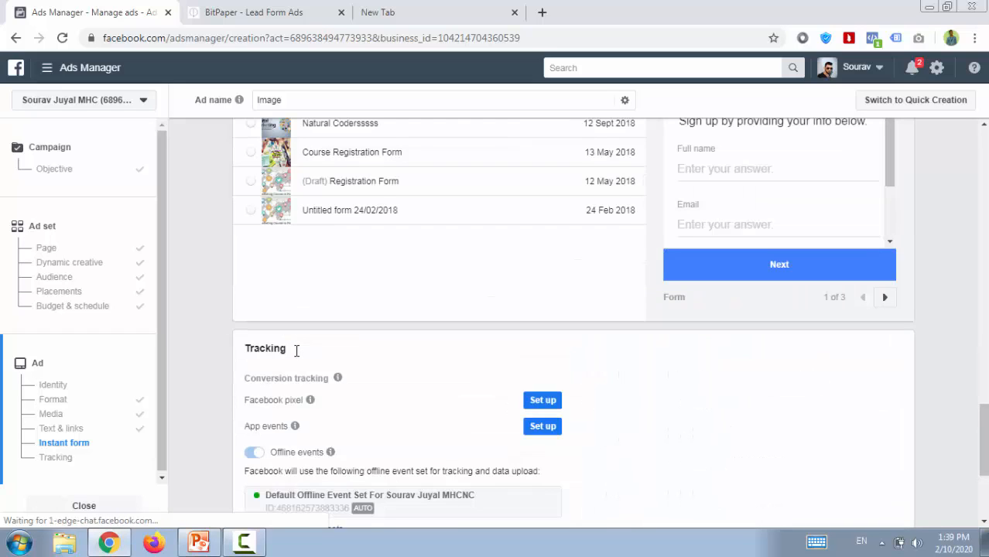
scroll(296, 351, up, 2)
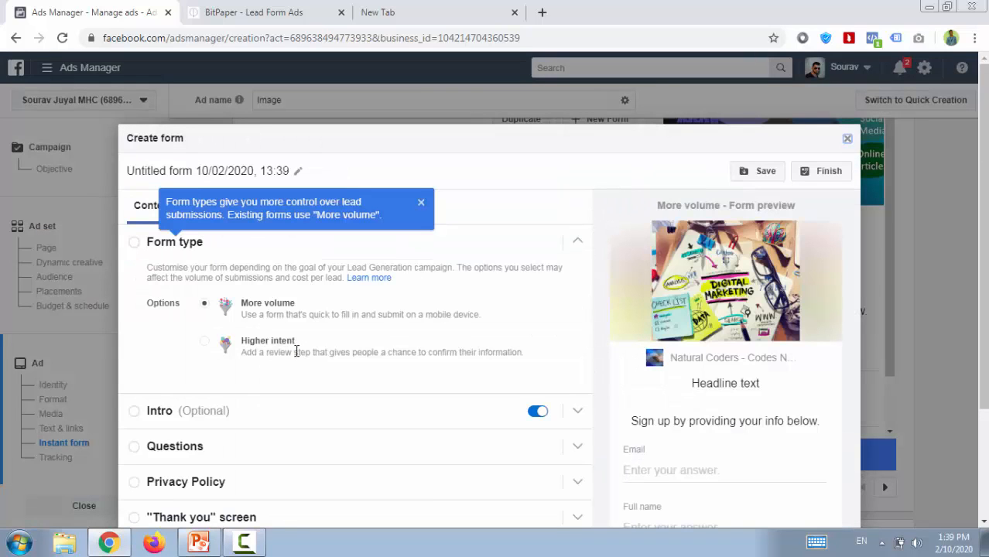
key(Escape)
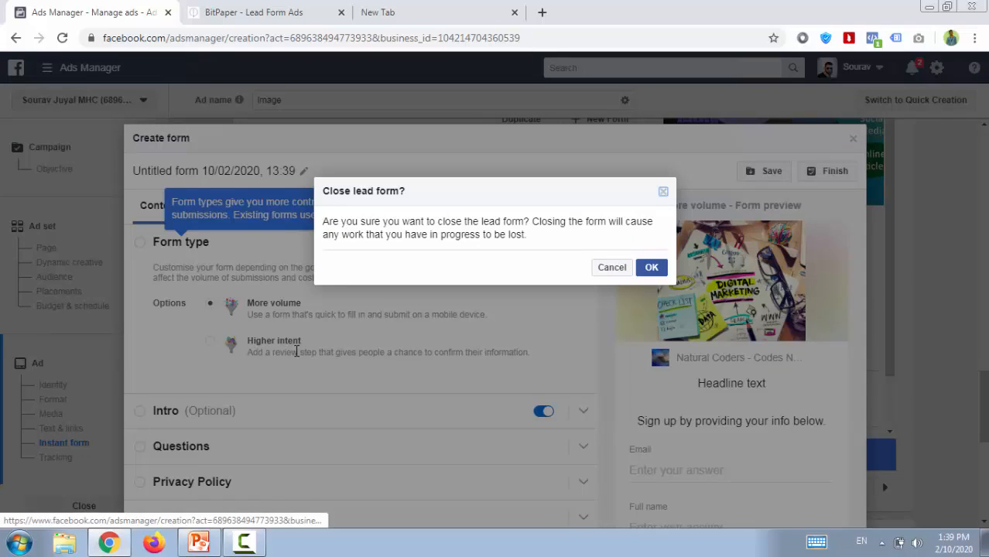
key(Return)
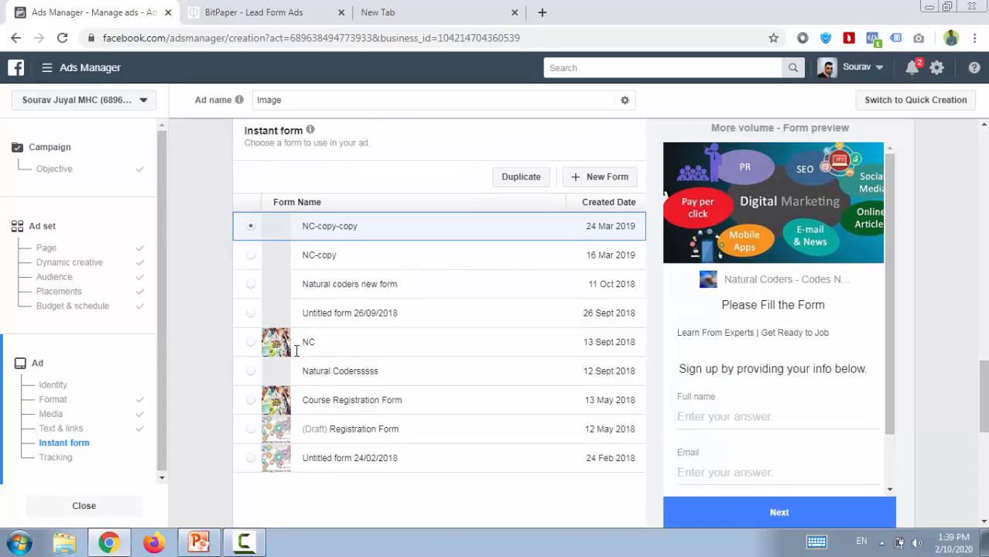
Create a new instant form for the ad and name it "Digital Marketing Course Query".
key(Down)
key(Down)
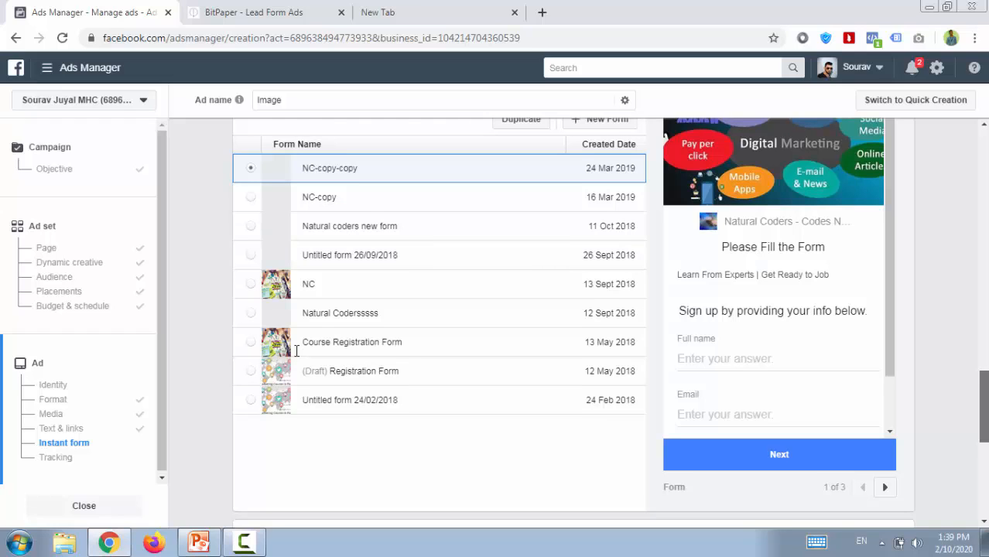
scroll(296, 351, up, 2)
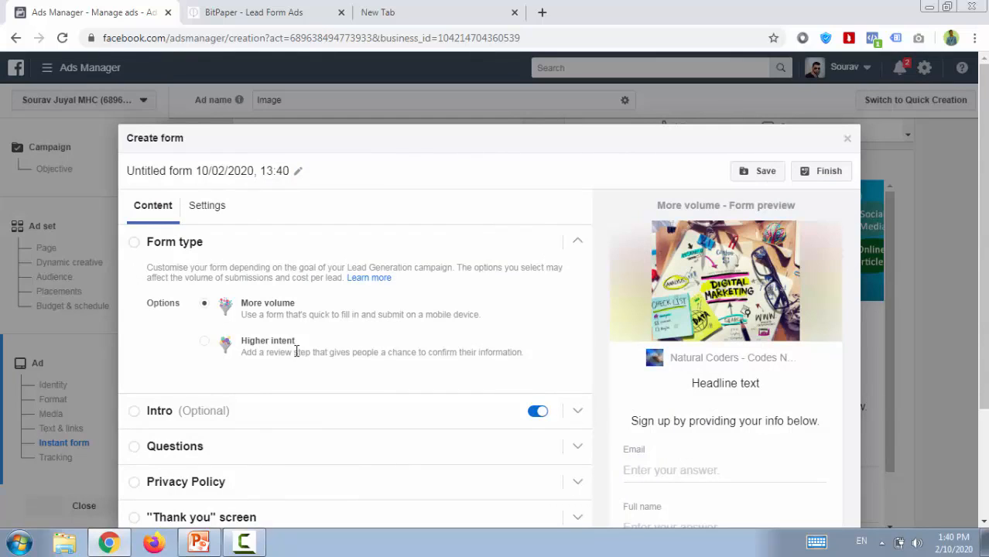
triple_click(241, 171)
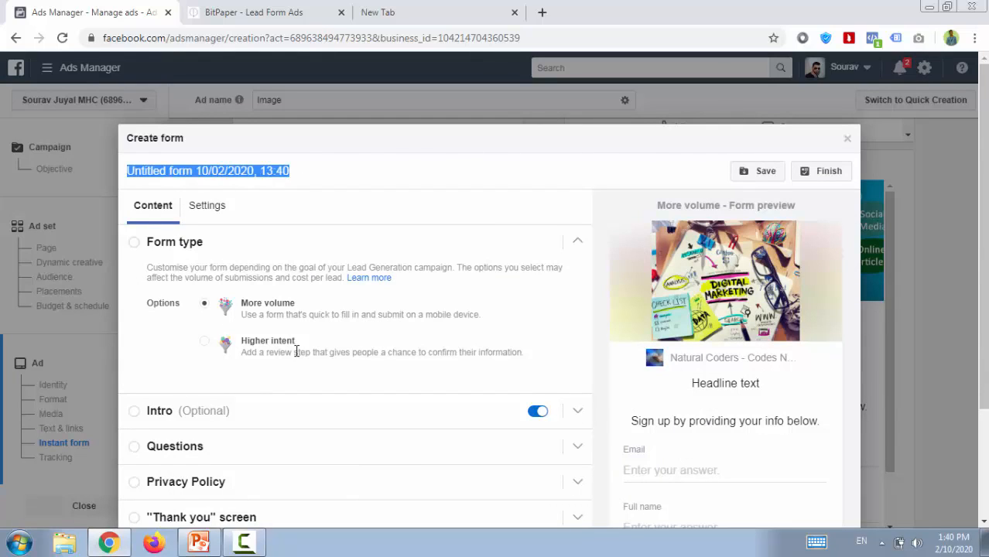
key(BackSpace)
text(Di)
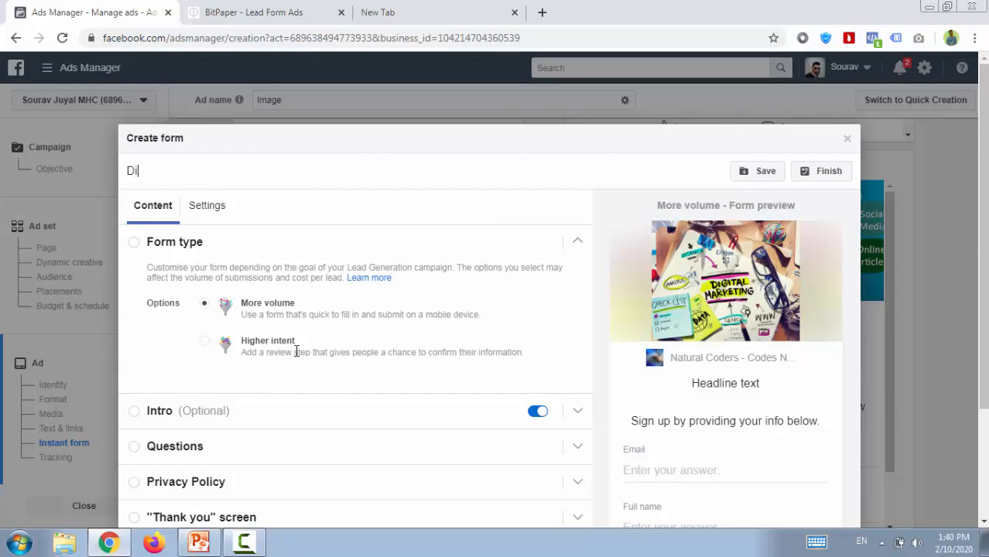
text(gital Marketing )
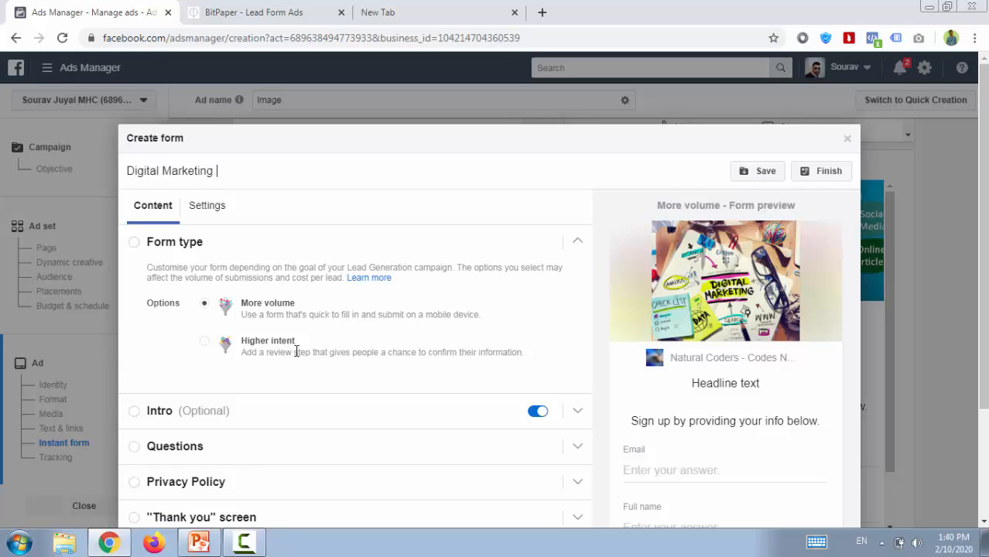
text(Course Query)
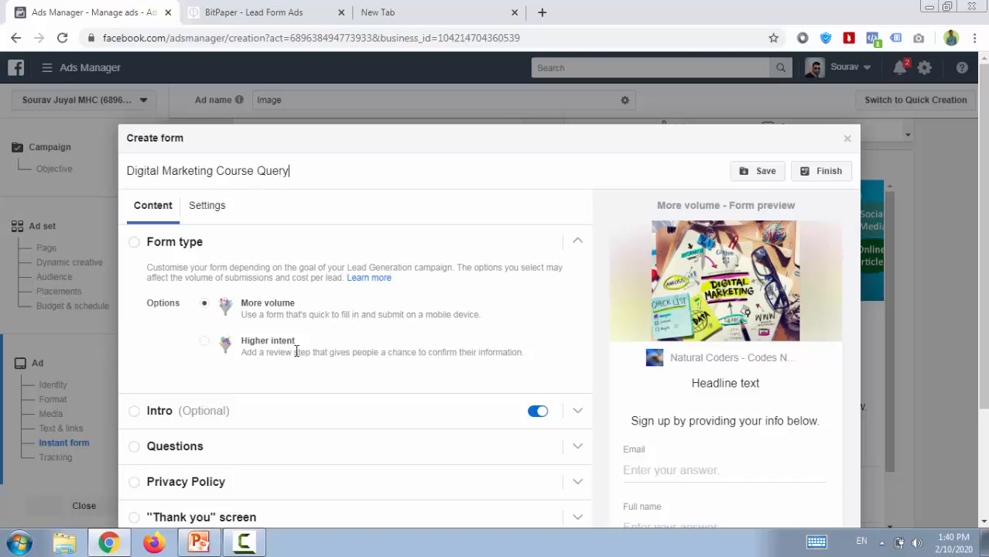
key(Return)
Replace "Query" in the form's name with "Lead Form" and set the form type to Higher intent.
key(ctrl+shift+Left)
text(Lead Form)
key(Return)
click(296, 351)
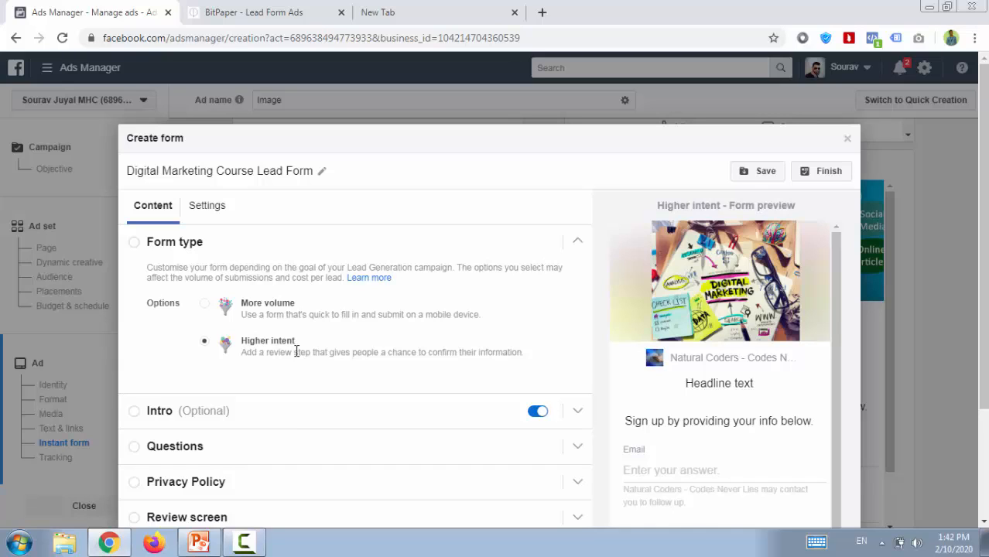
Set the lead form's type to More volume and open its Intro section for editing.
key(Up)
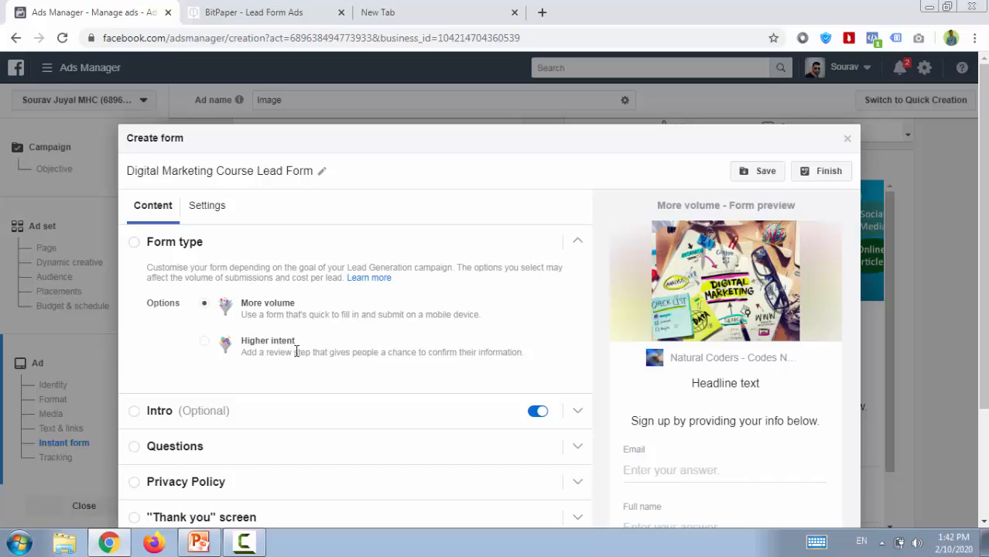
scroll(296, 352, down, 1)
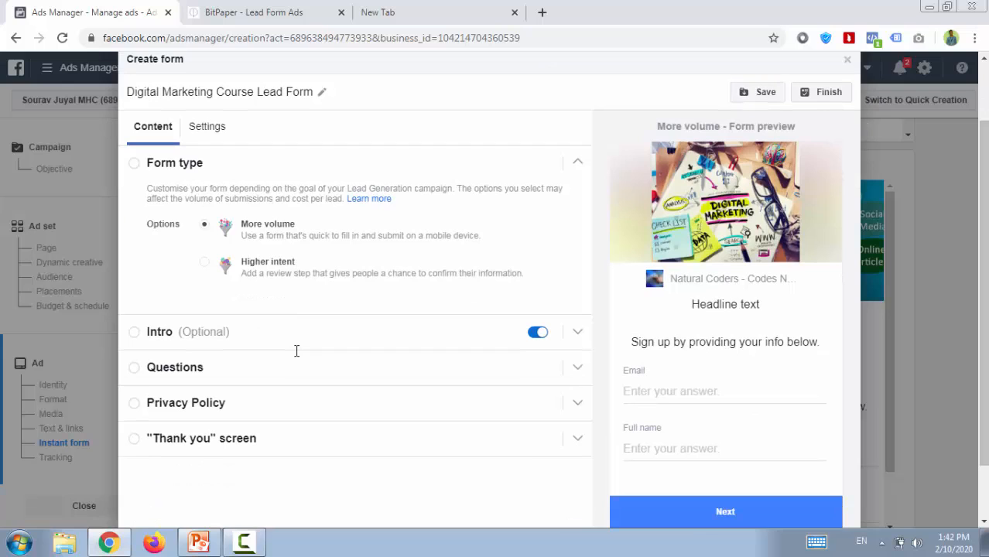
click(296, 350)
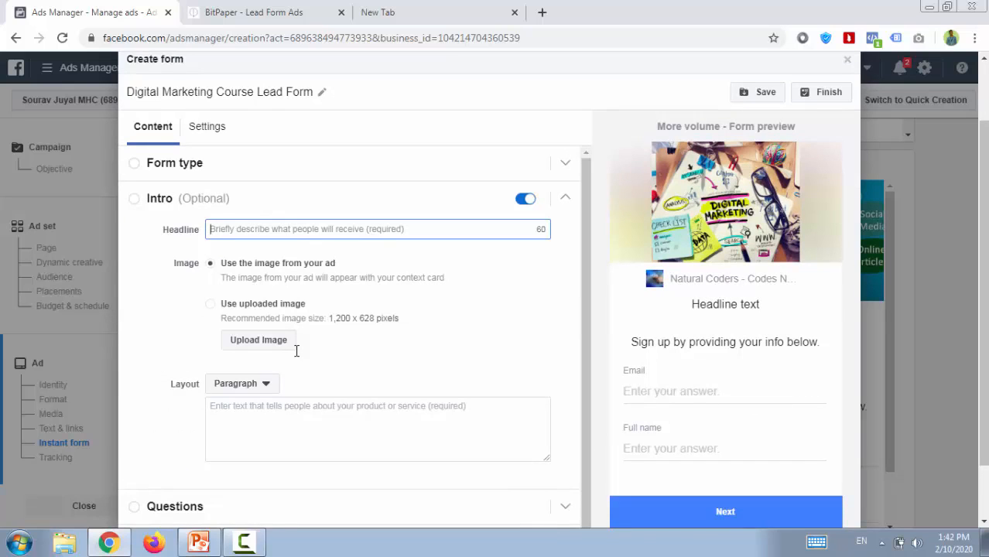
click(297, 351)
drag(758, 305, 691, 305)
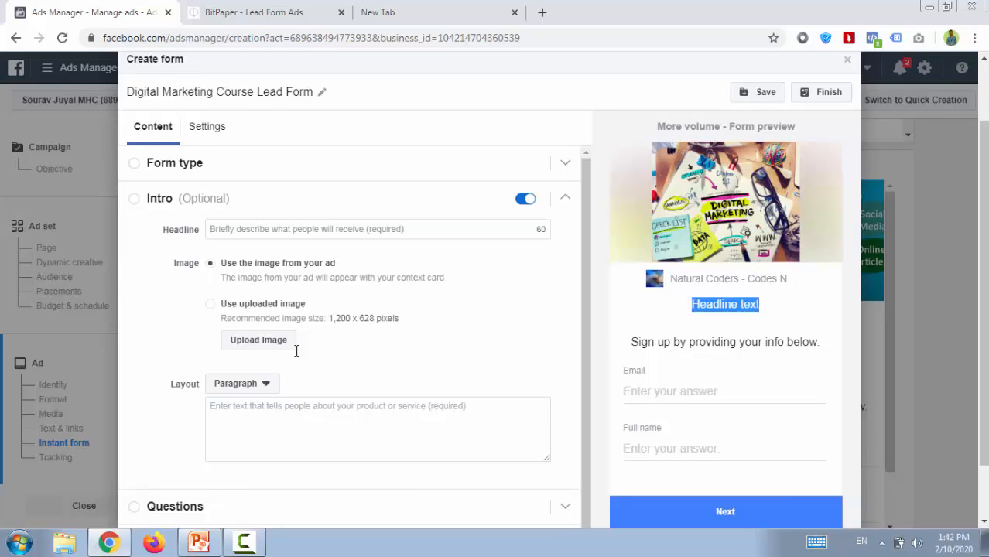
Enter "Digital Marketing Course" as the intro headline, correcting the misspelled capitals in "Marketing".
click(378, 229)
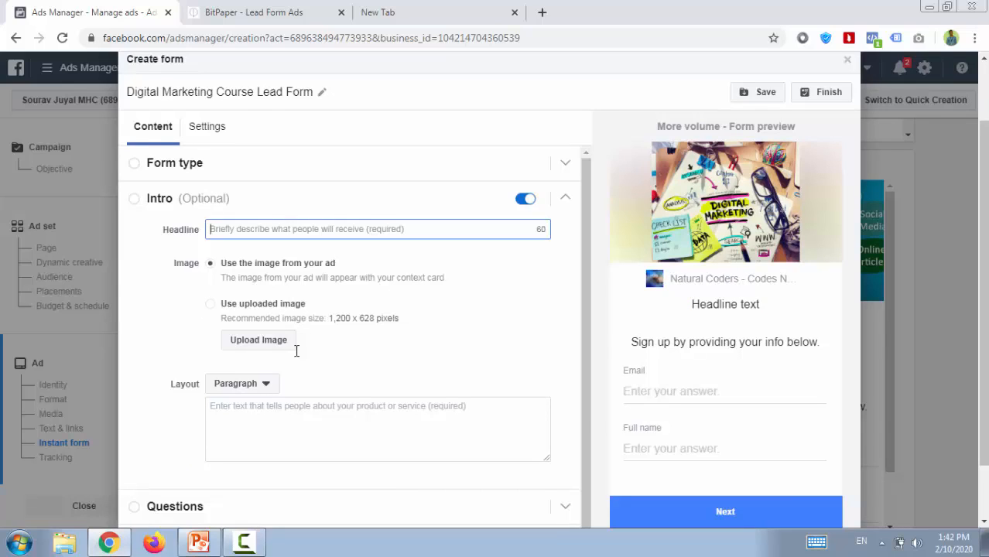
text(Digital )
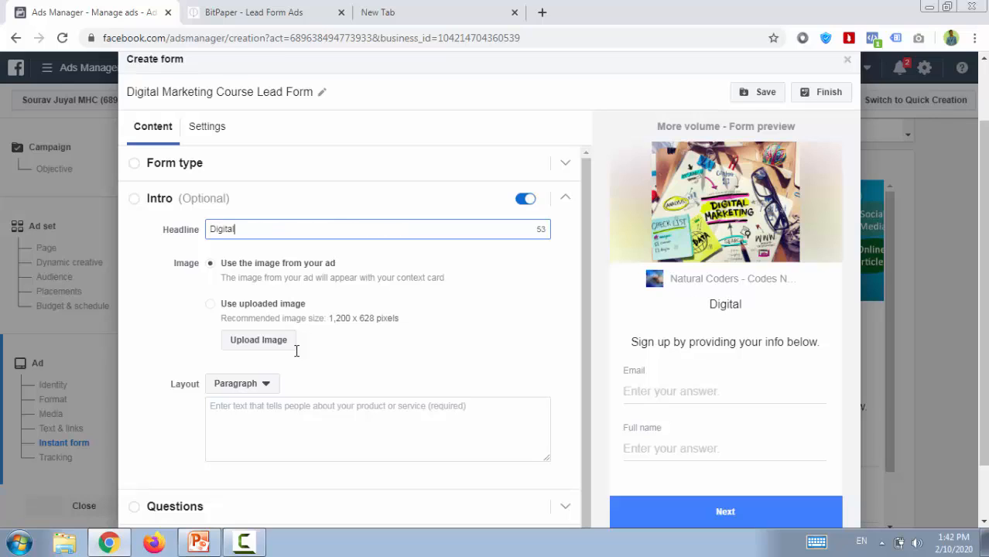
text(MArketi)
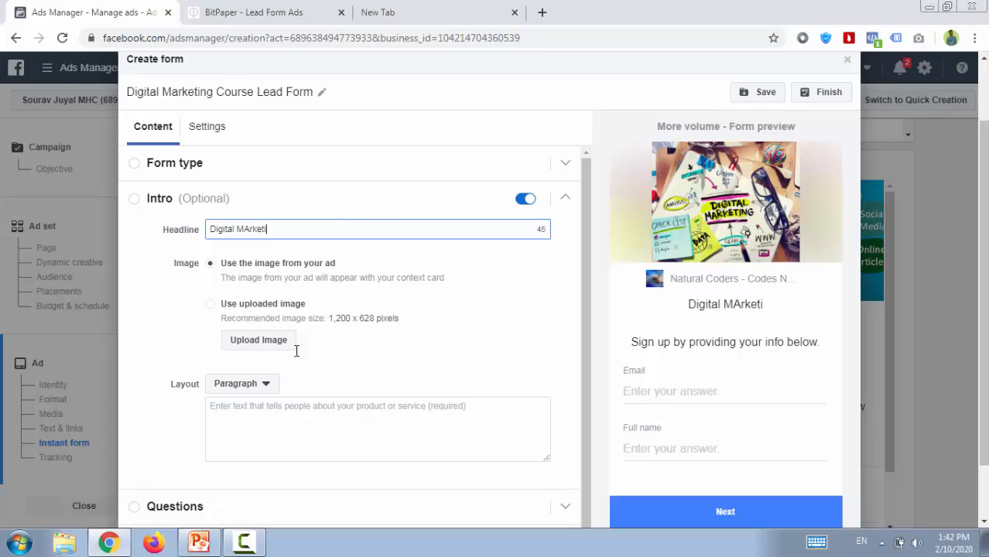
text(ng Course)
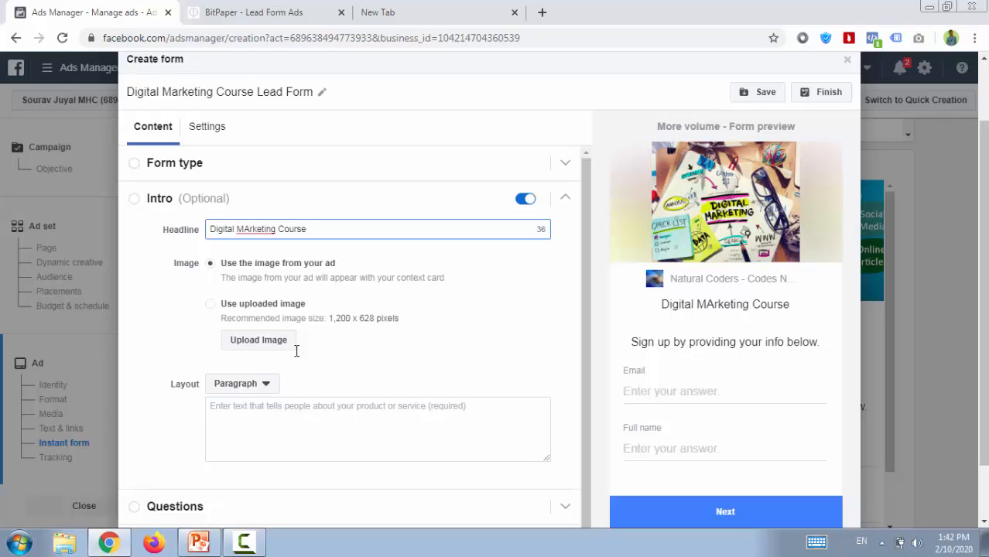
key(Left)
key(Left)
key(Left)
key(Left)
key(Left)
key(Left)
key(Left)
key(Left)
key(Left)
key(Left)
key(Left)
key(shift+F10)
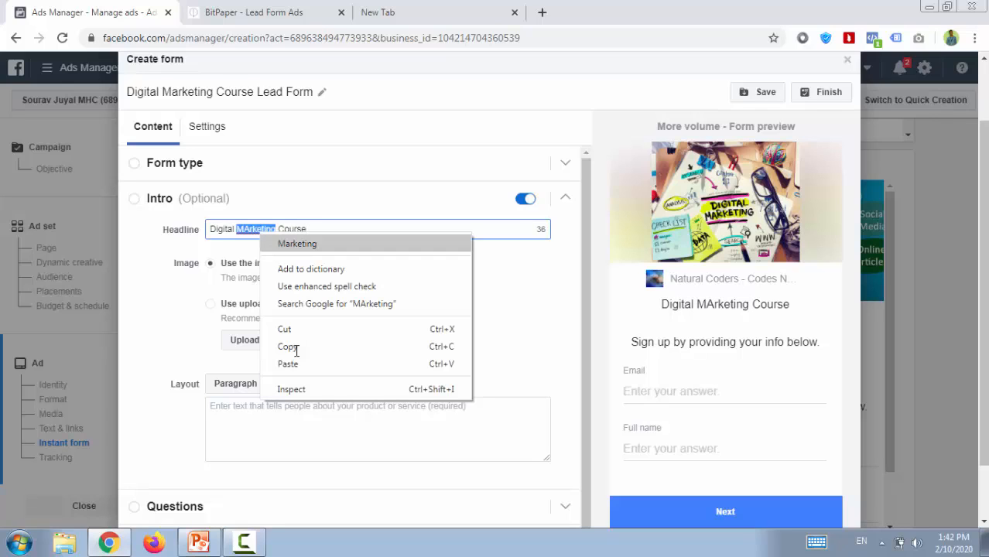
key(Return)
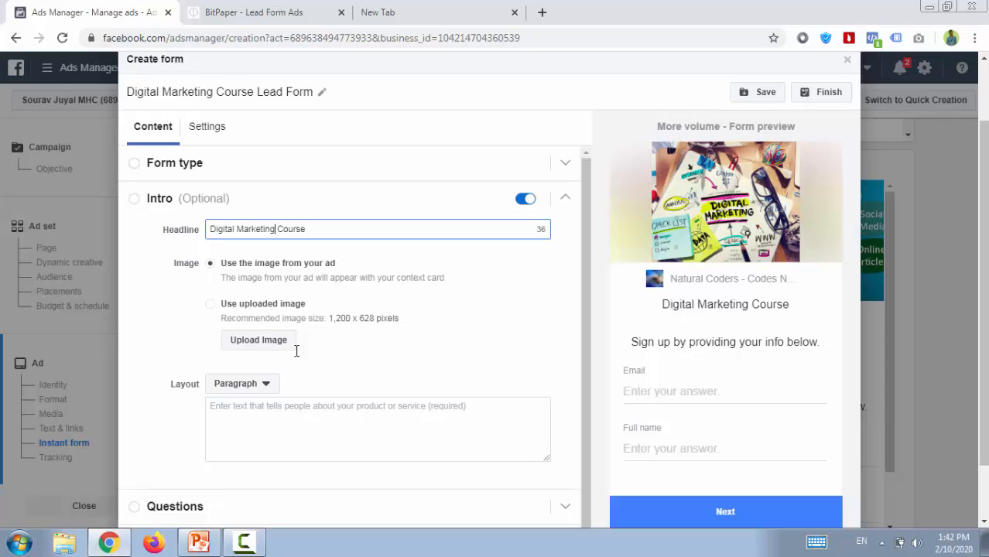
Switch the intro image to an uploaded one and upload the "digital marketing" JPEG from the Desktop folder.
click(296, 351)
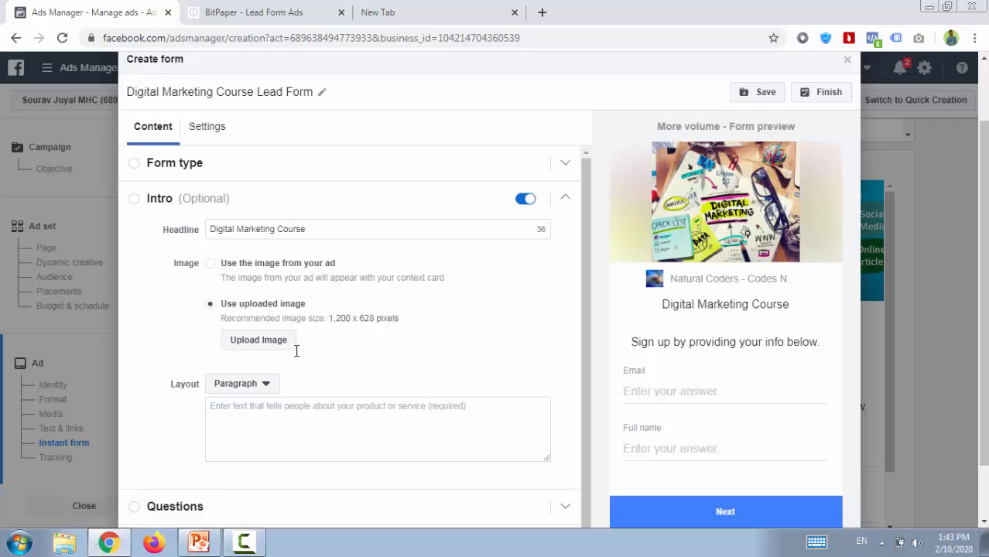
click(294, 348)
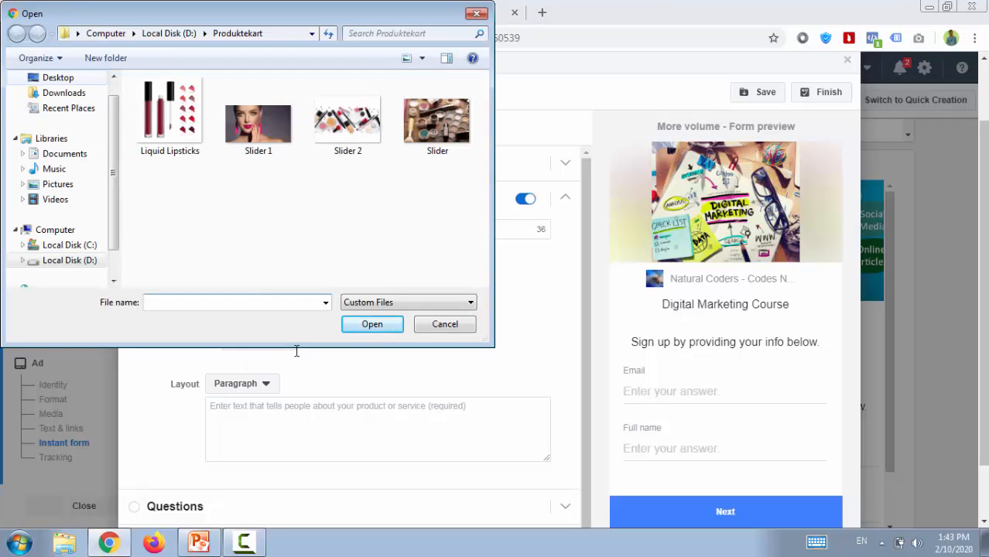
click(58, 77)
drag(483, 113, 482, 235)
click(205, 246)
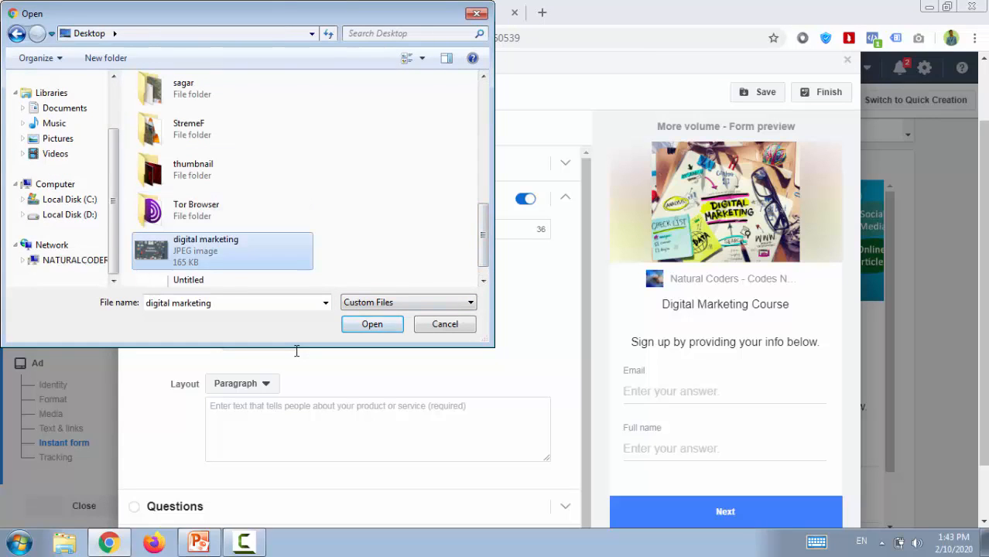
click(372, 324)
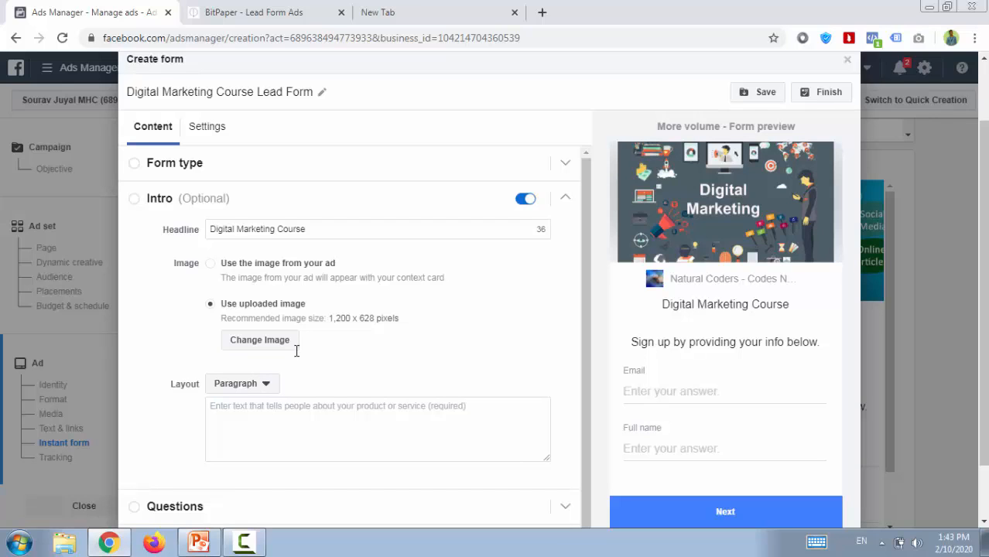
Try the Bullets layout for the intro with "Affiliate" as the first bullet, and return to the Paragraph layout.
scroll(296, 350, down, 1)
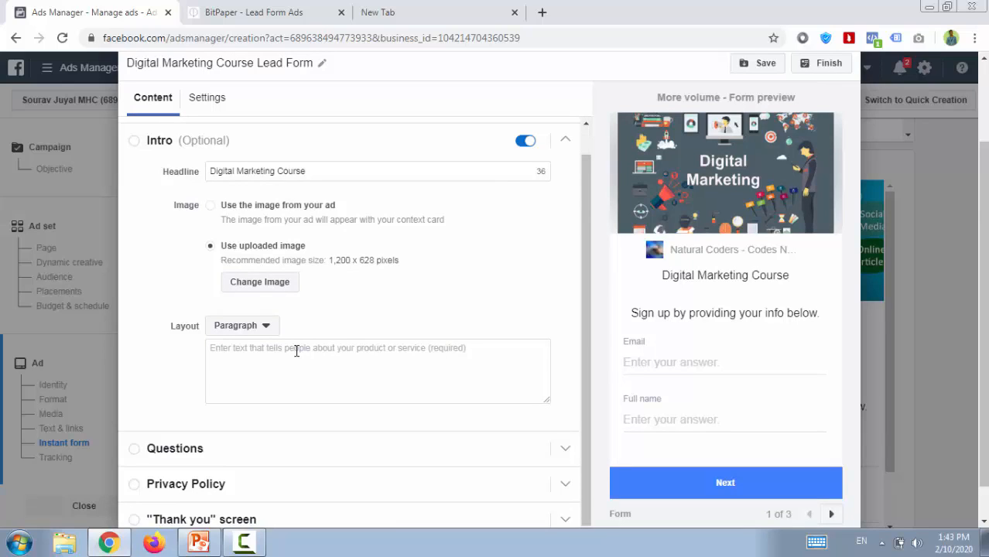
click(242, 325)
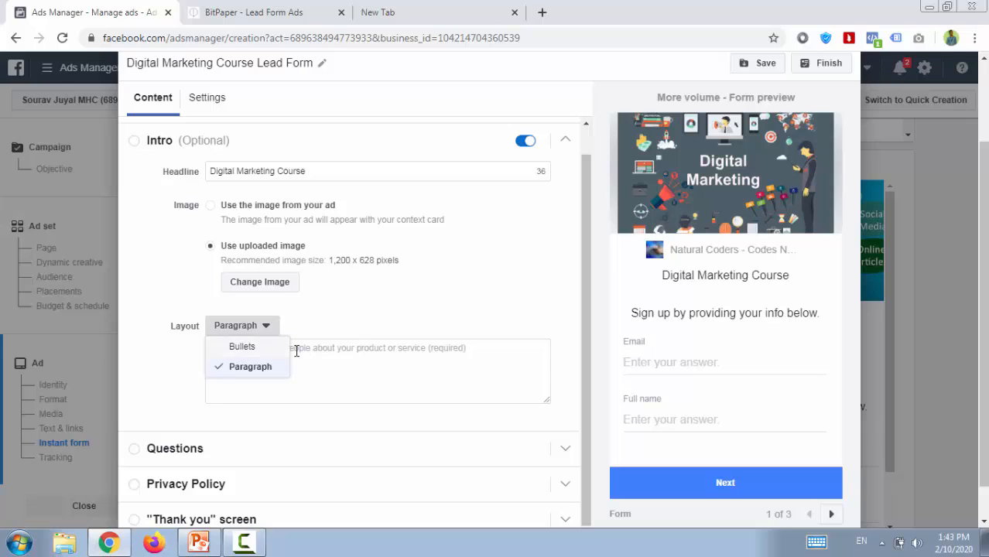
click(242, 347)
click(296, 349)
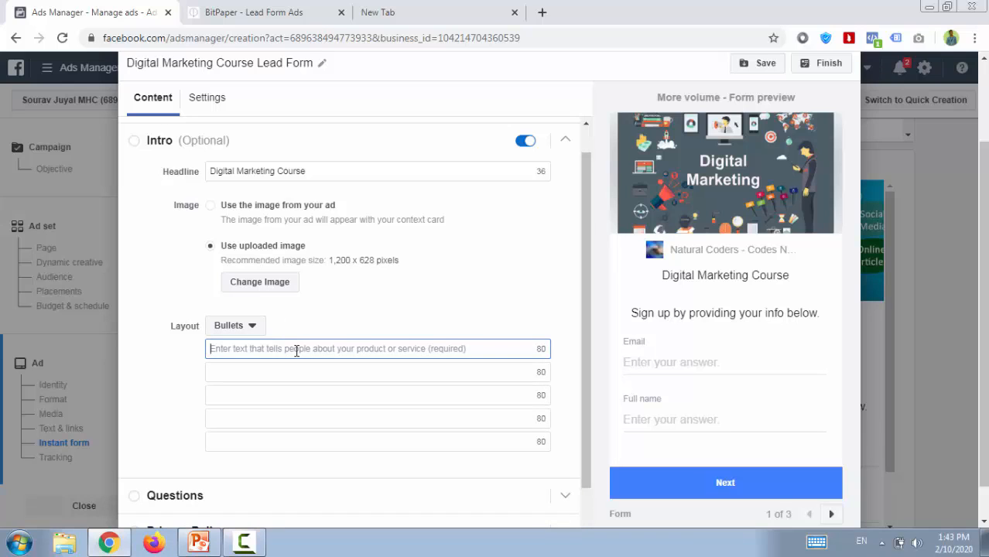
text(Affiliate)
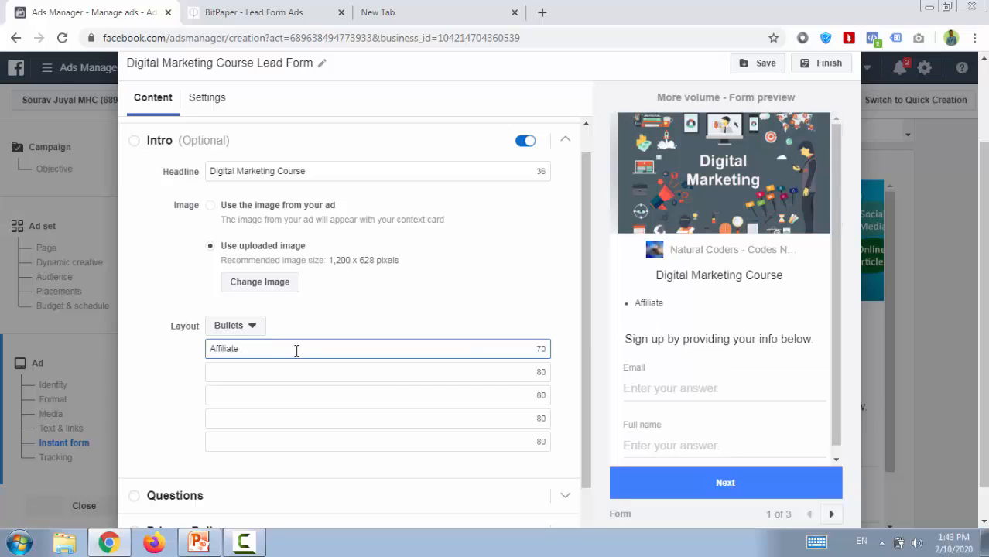
key(Tab)
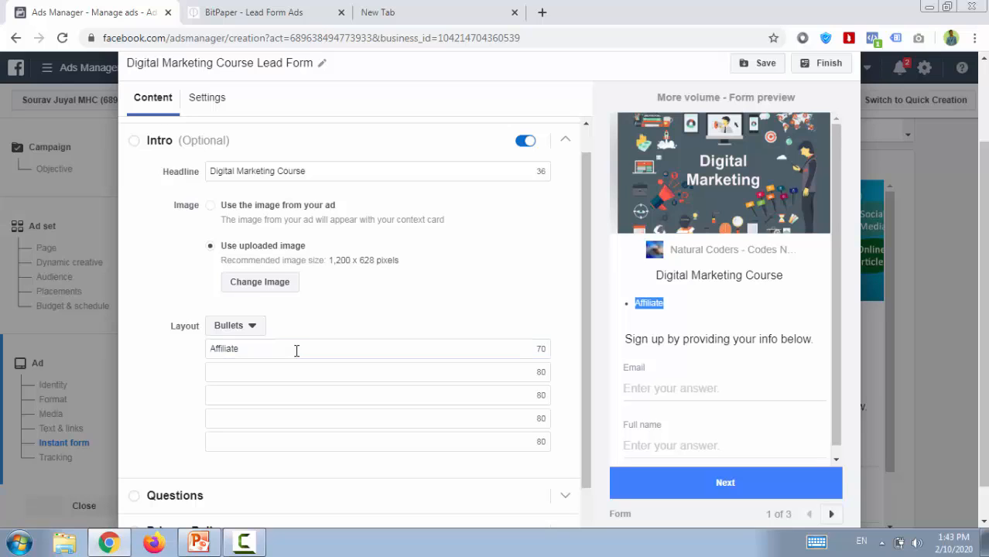
key(Return)
key(Down)
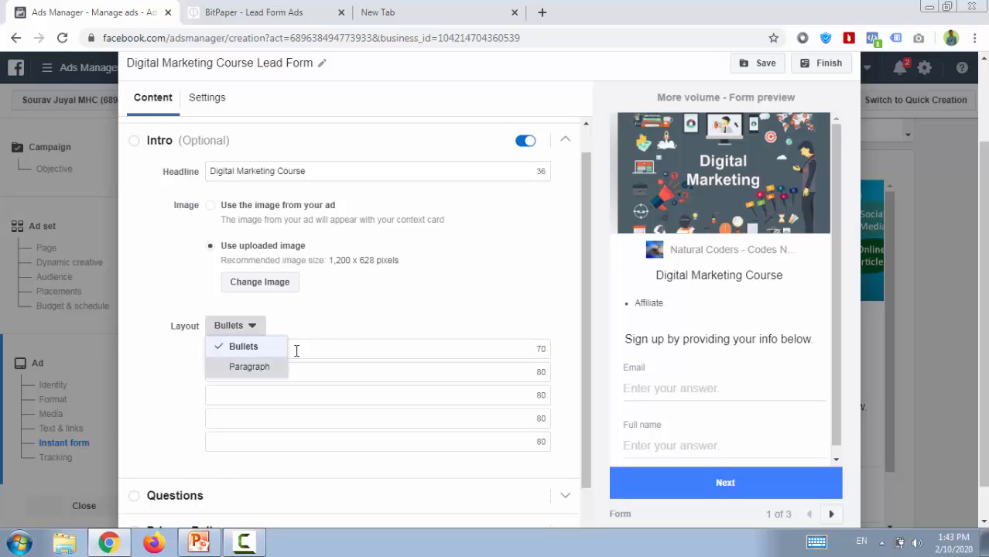
key(Return)
Enter "In this Digital Marketing Course we will cover 24 Modules + Case Study + Live Projects." as the intro paragraph.
click(296, 350)
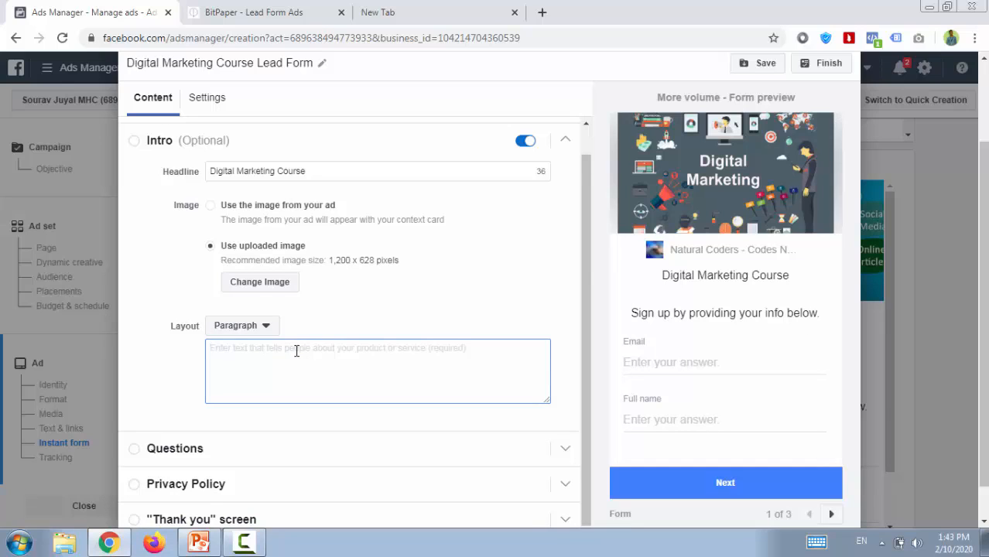
text(In thi)
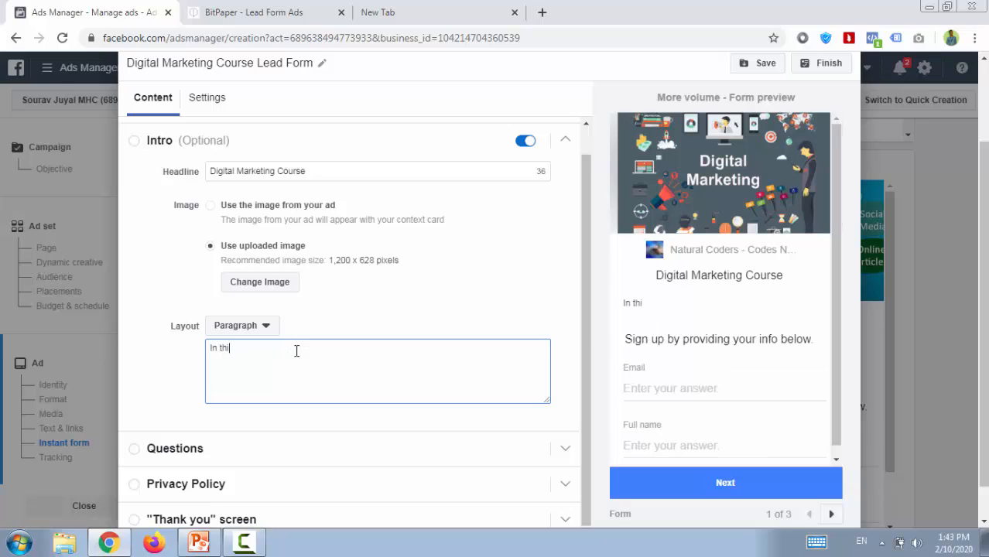
text(s Digital Marketi)
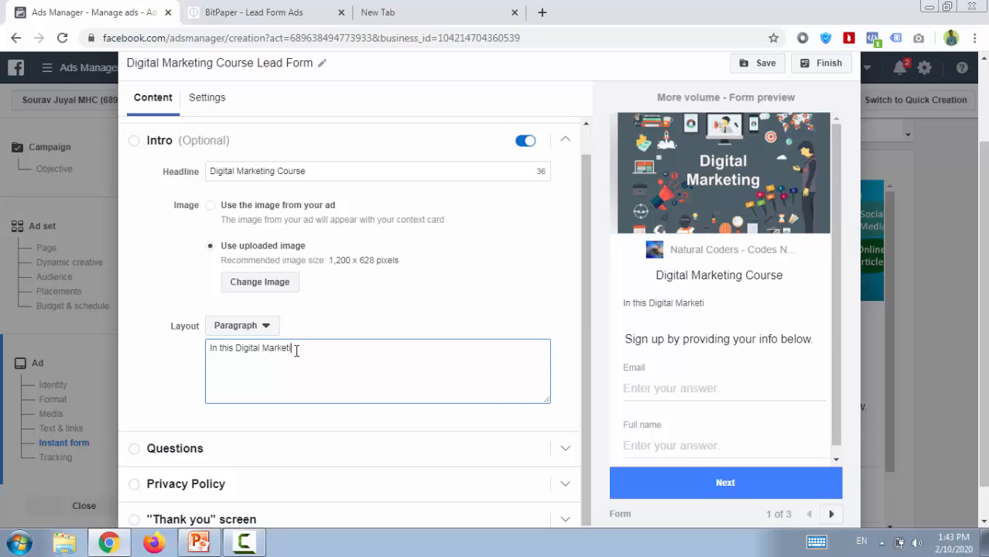
text(ng Course we )
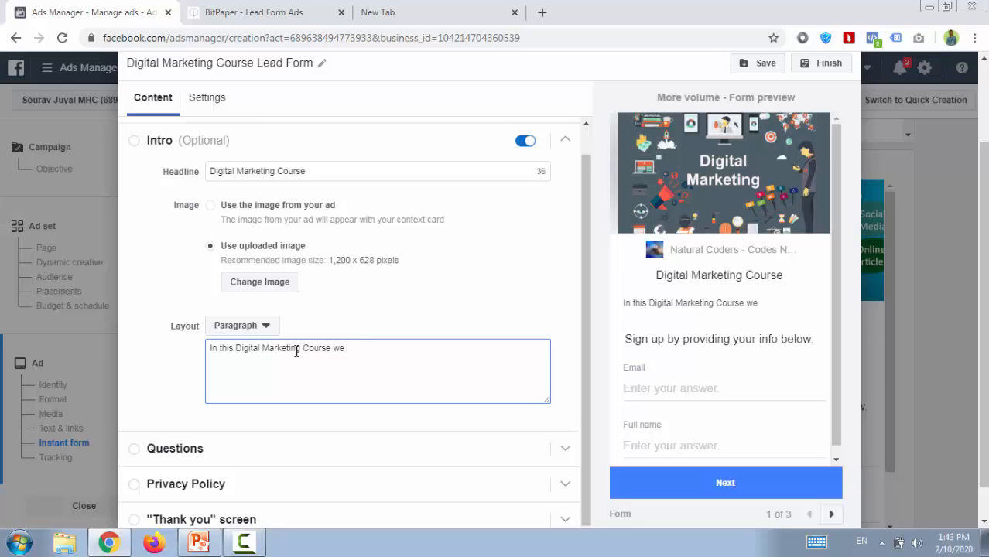
text(will cover 24 Mo)
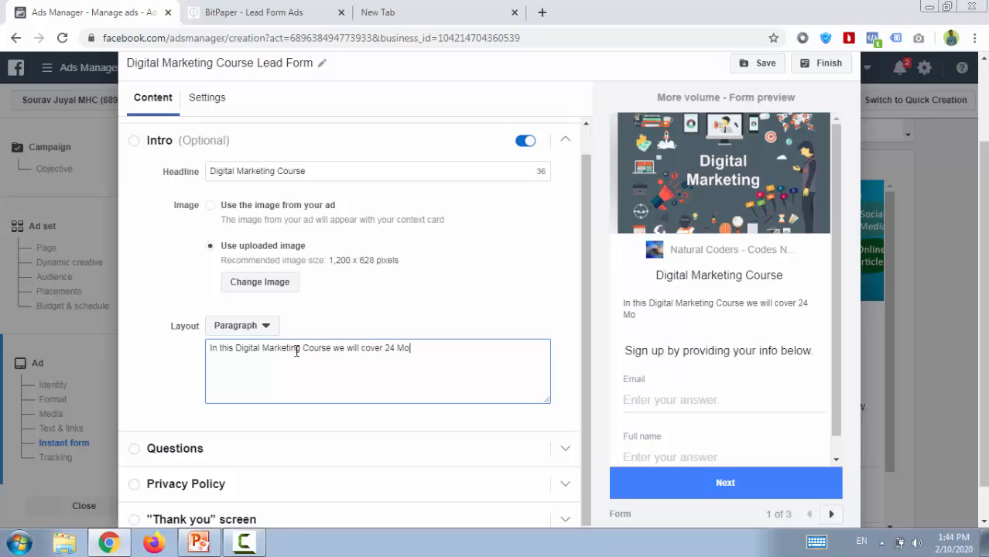
text(dules + Case S)
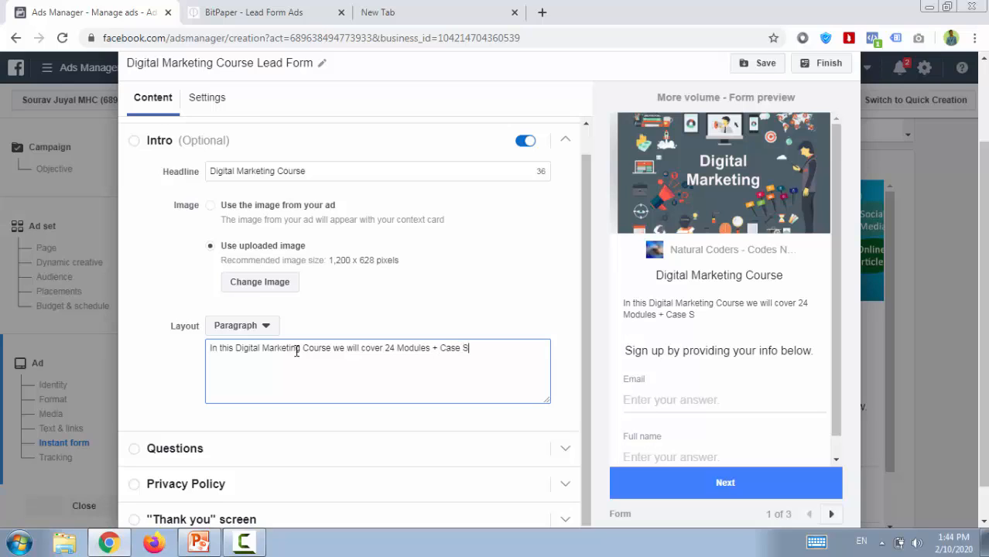
text(tudy + Live Projects)
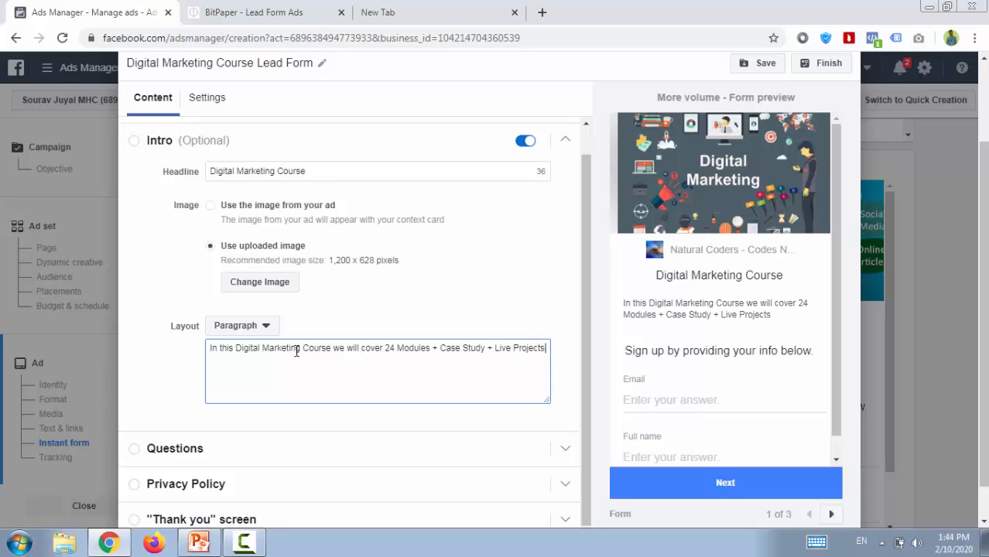
text(.)
Add "And also Discuss how to open a new business or StartUps or Agency.." to the end of the intro paragraph.
text(And al)
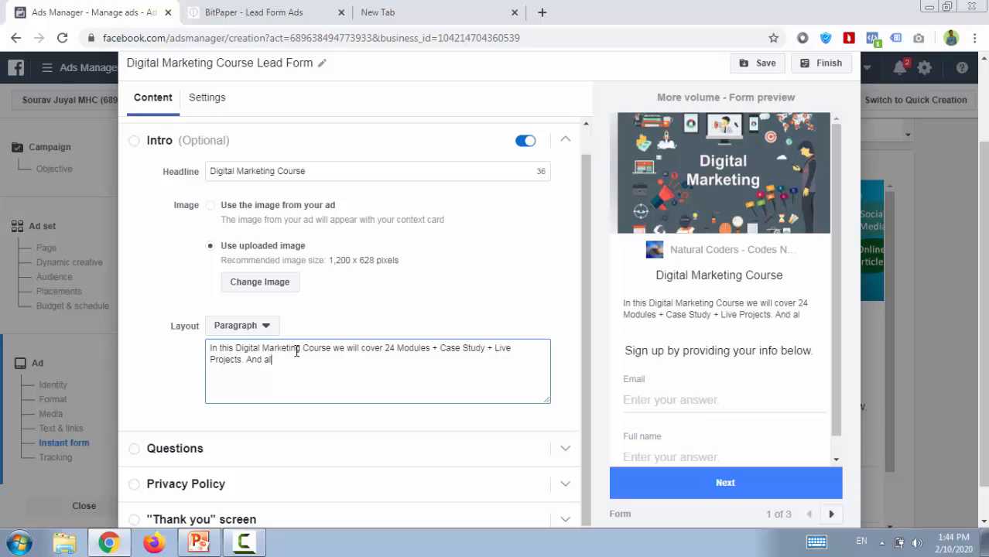
text(so Disc)
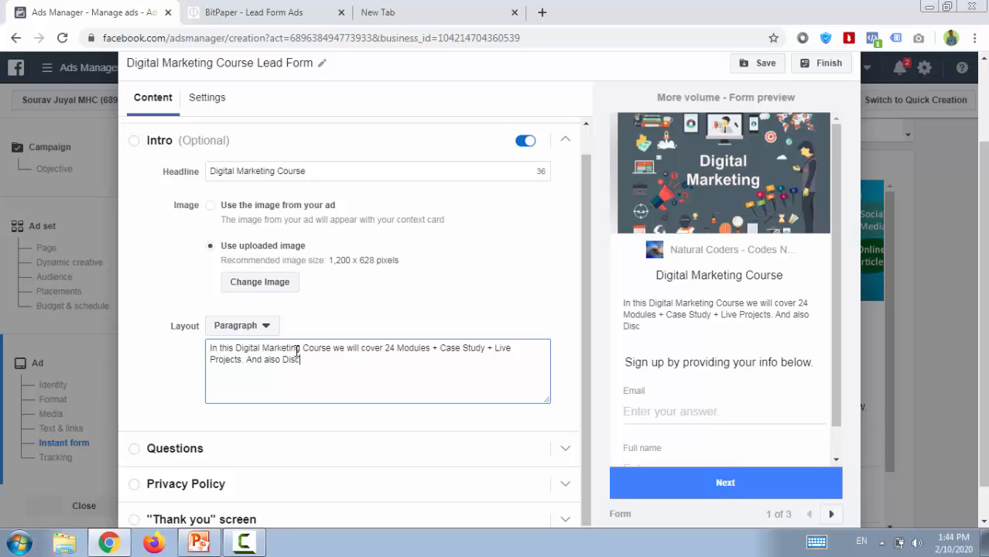
text(uss how to )
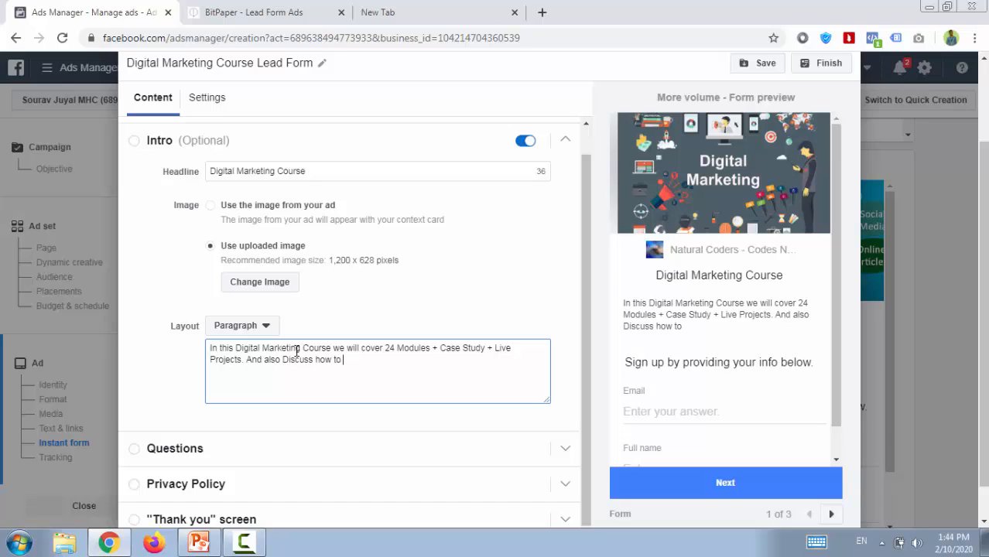
text(open a new )
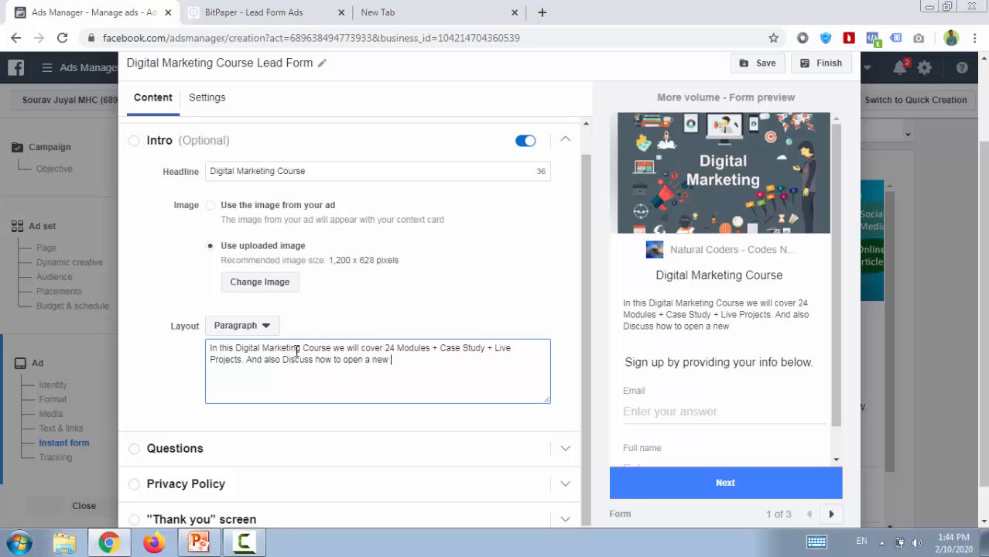
text(business or Start)
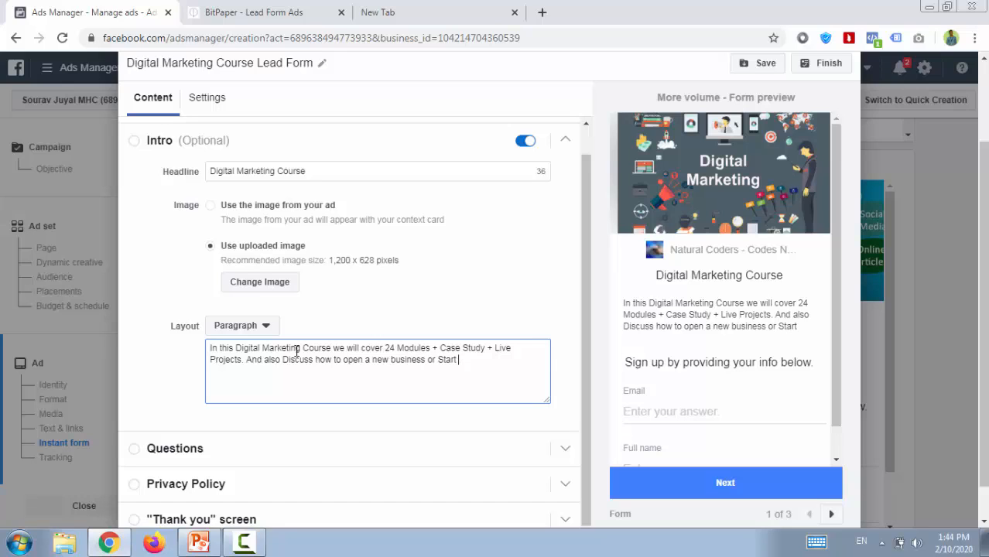
text( Ups)
key(BackSpace)
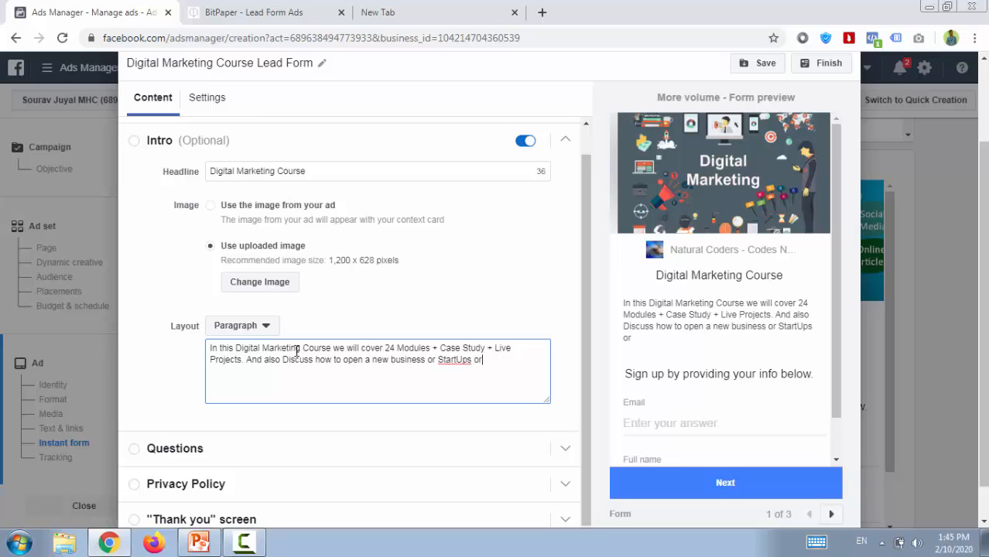
text(or Agency..)
Replace the flagged word "StartUps" in the intro paragraph with the spelling suggestion "Startups".
right_click(455, 360)
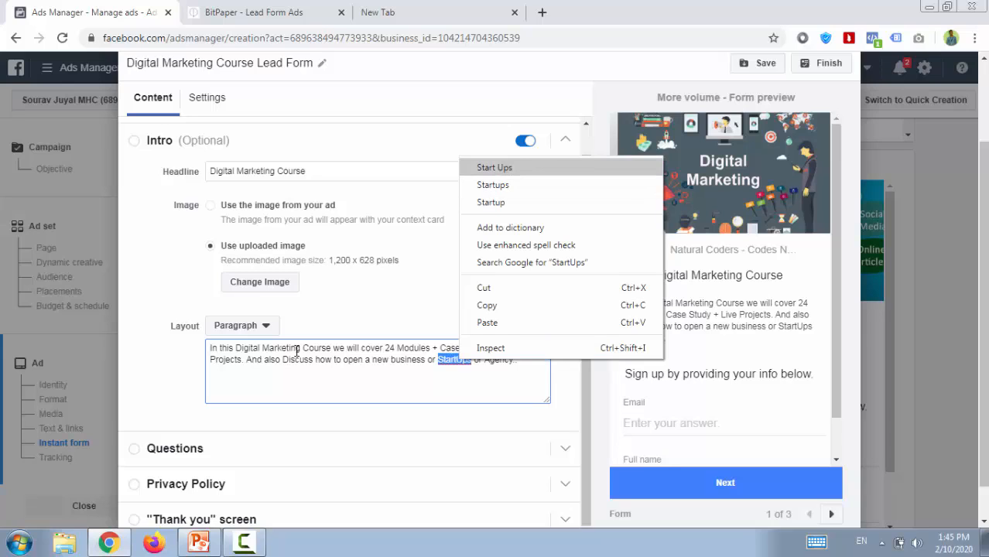
key(Down)
key(Return)
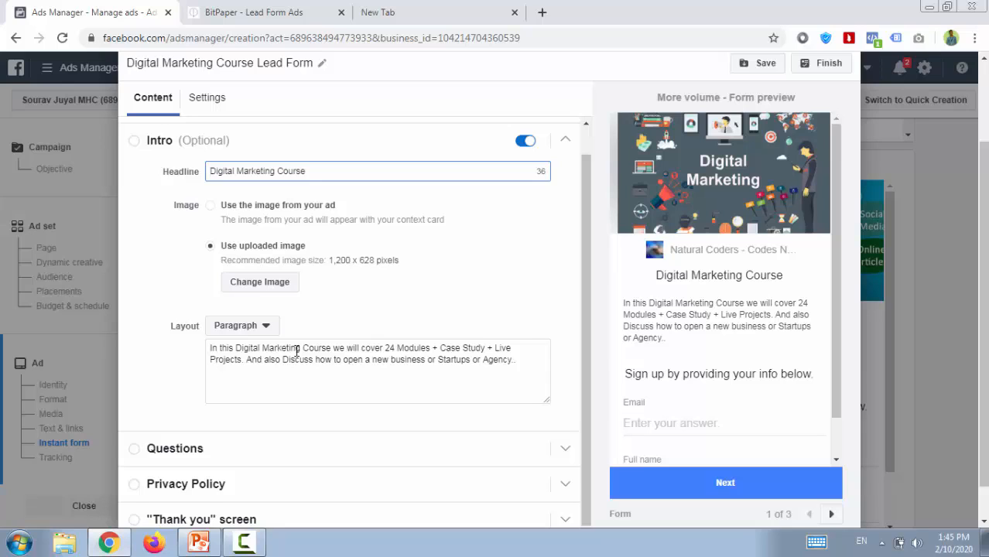
click(297, 351)
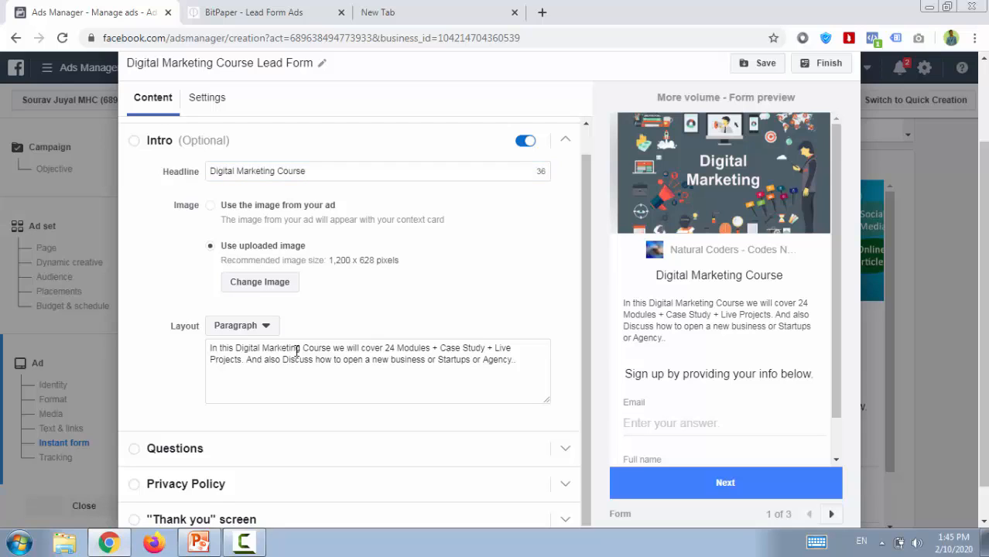
scroll(296, 350, up, 1)
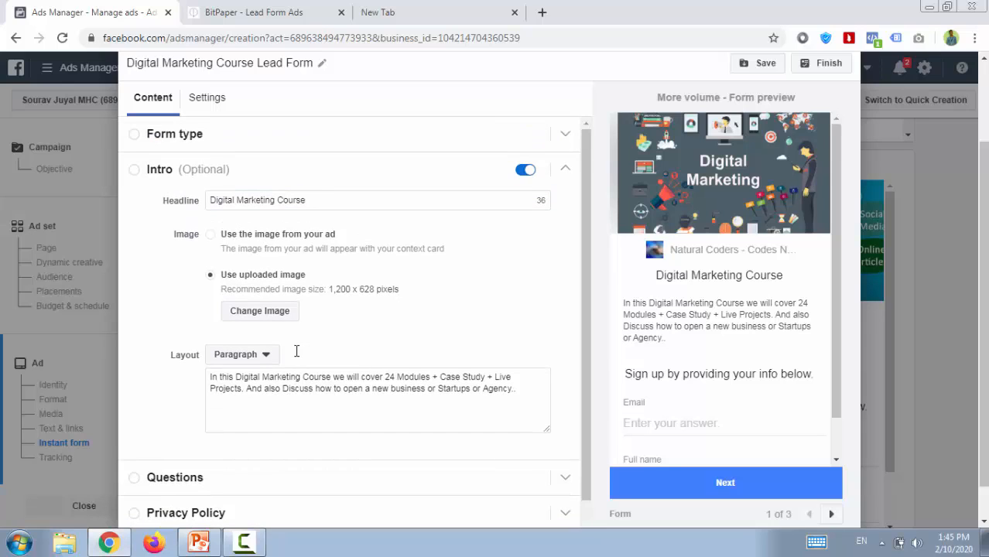
scroll(296, 350, up, 1)
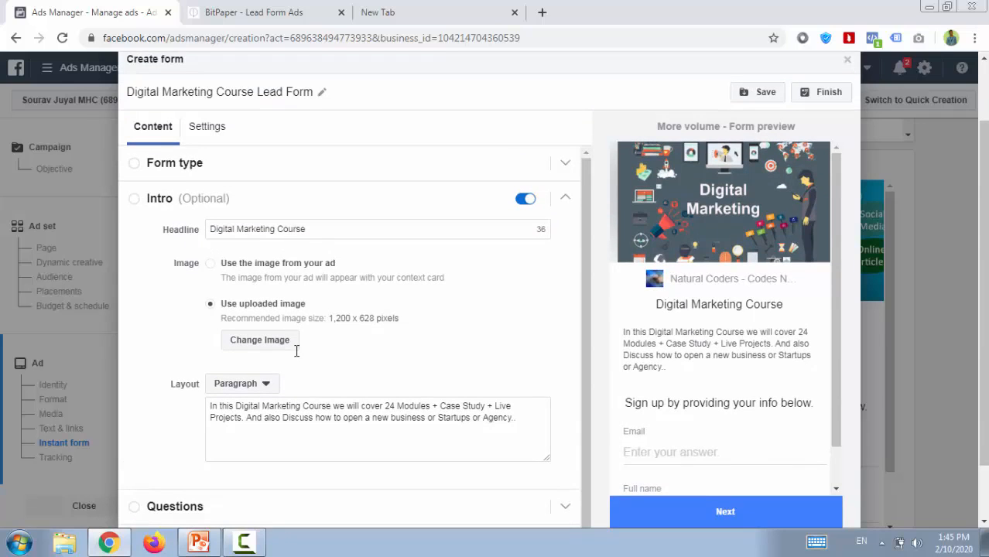
scroll(296, 350, up, 1)
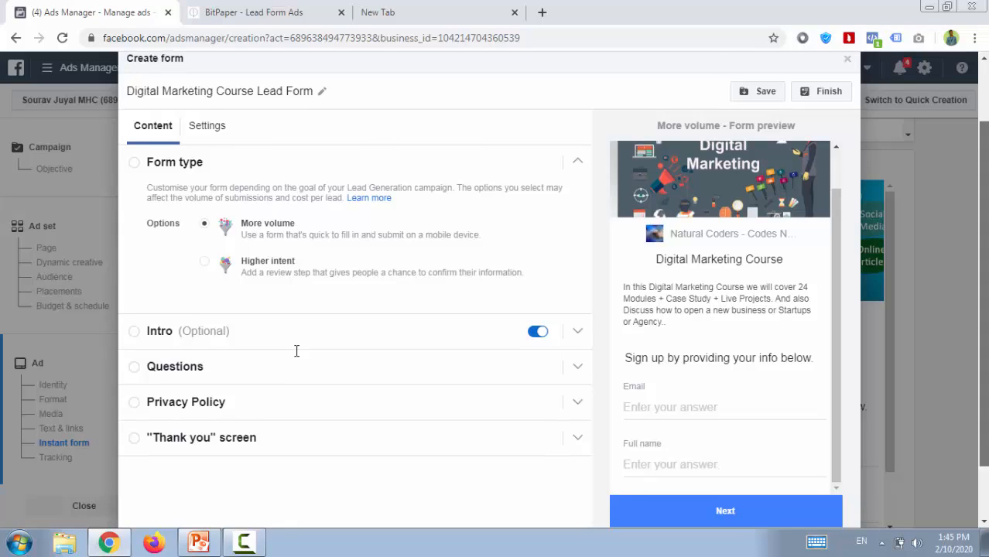
scroll(297, 351, down, 1)
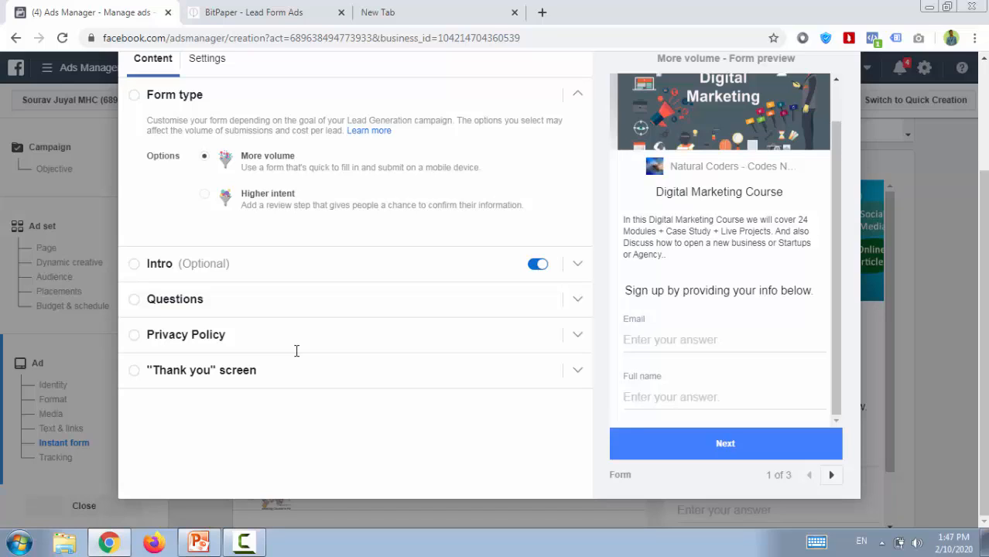
Try the Higher intent form type, view its review screen section, and return the form type to More volume.
key(Down)
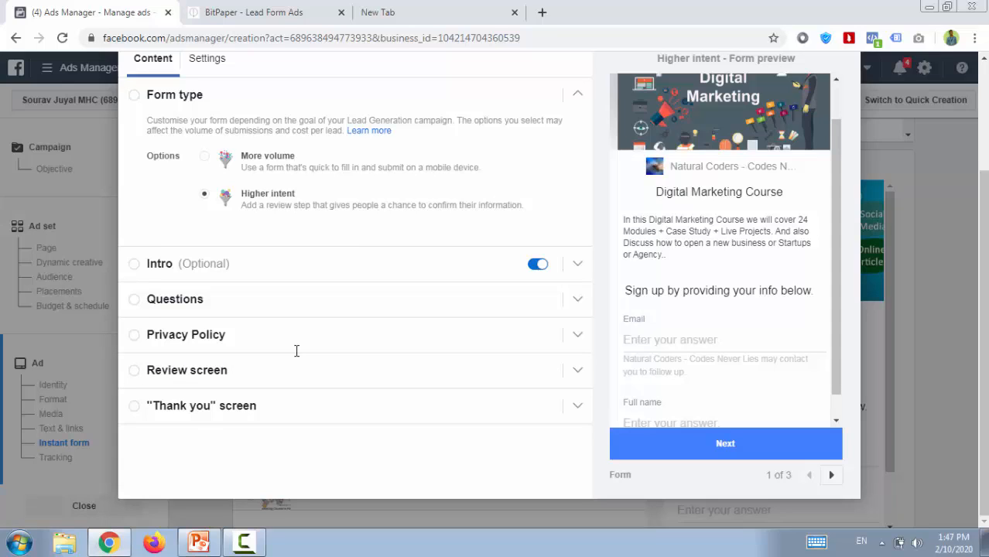
click(296, 352)
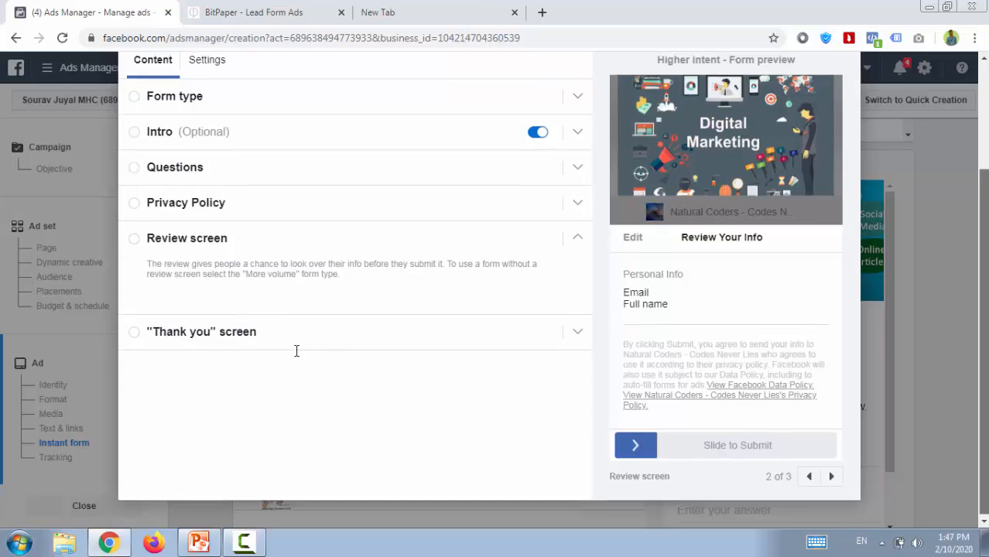
scroll(296, 351, up, 1)
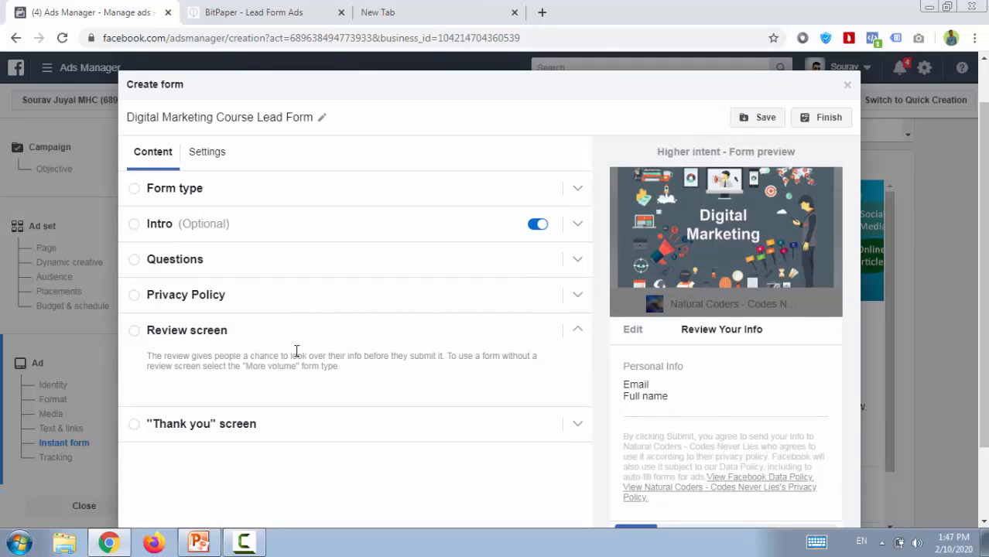
scroll(296, 350, up, 1)
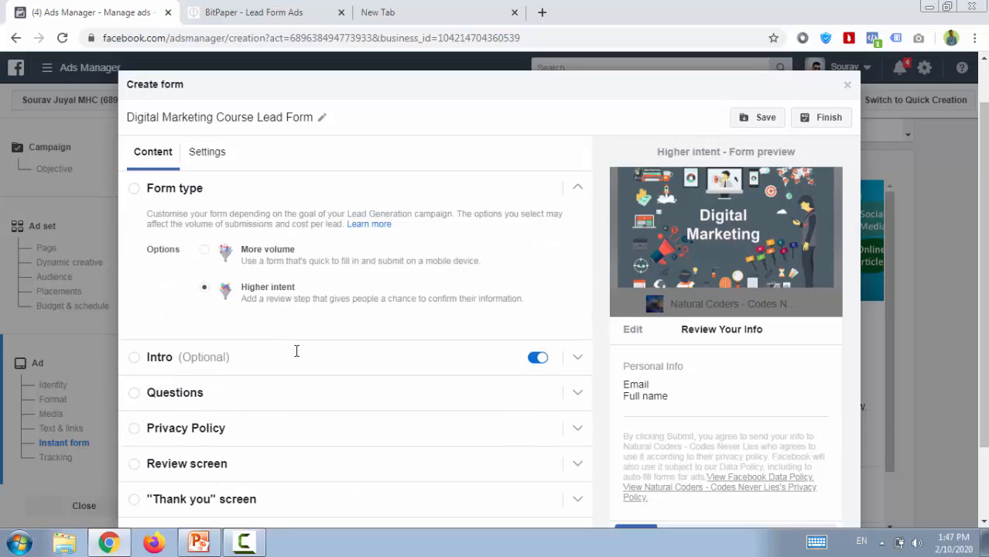
key(Up)
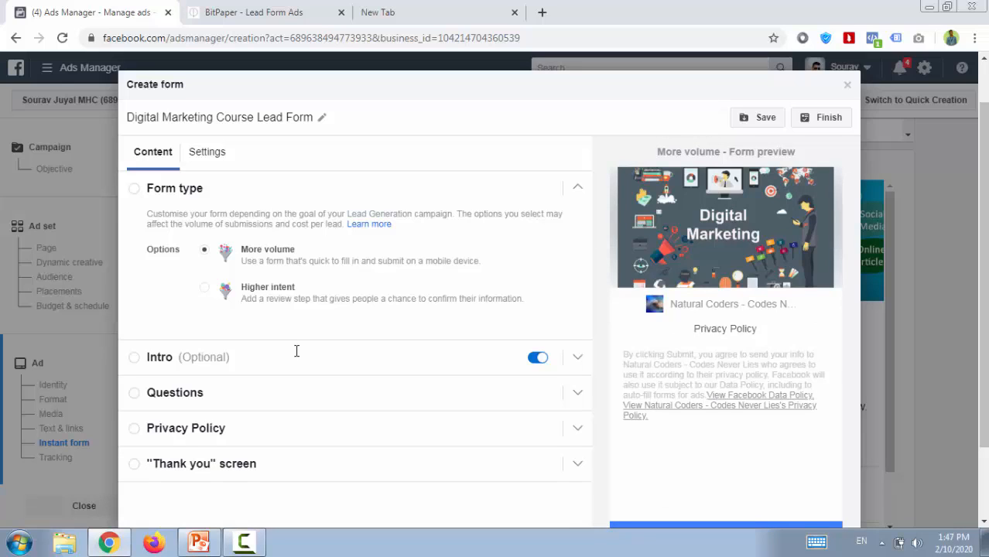
Add a prefilled Phone number question from the contact fields to the form's questions.
click(296, 352)
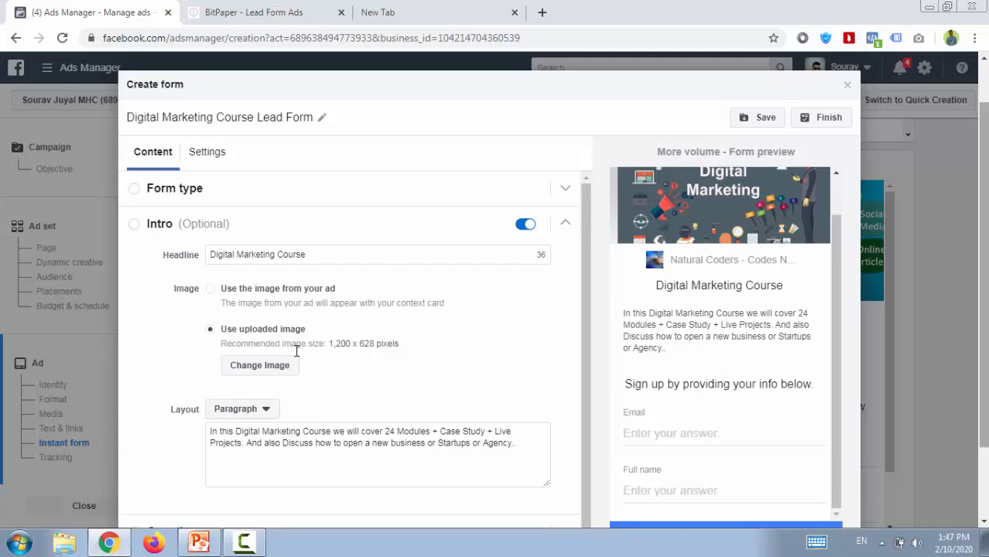
scroll(296, 351, down, 1)
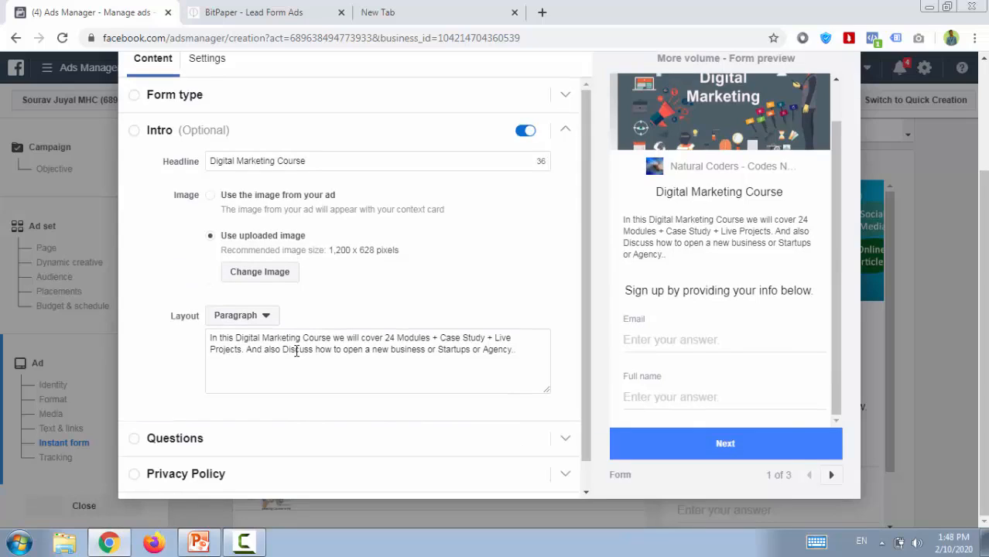
scroll(297, 351, down, 1)
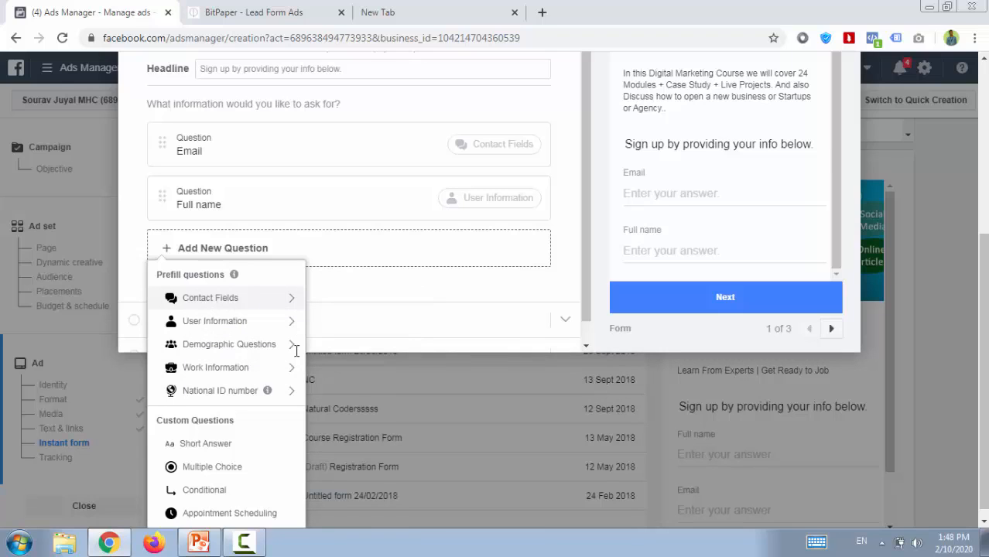
scroll(296, 351, up, 2)
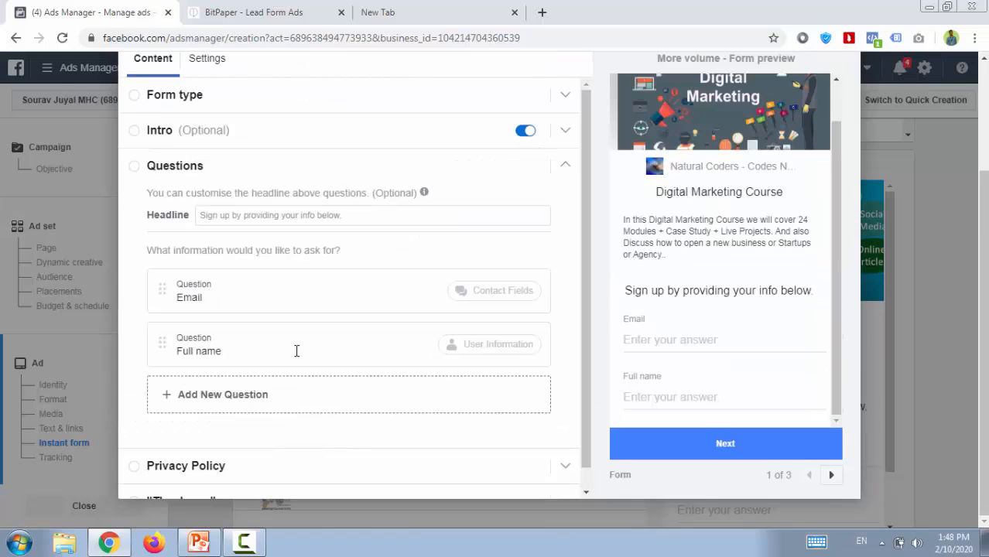
scroll(297, 350, down, 2)
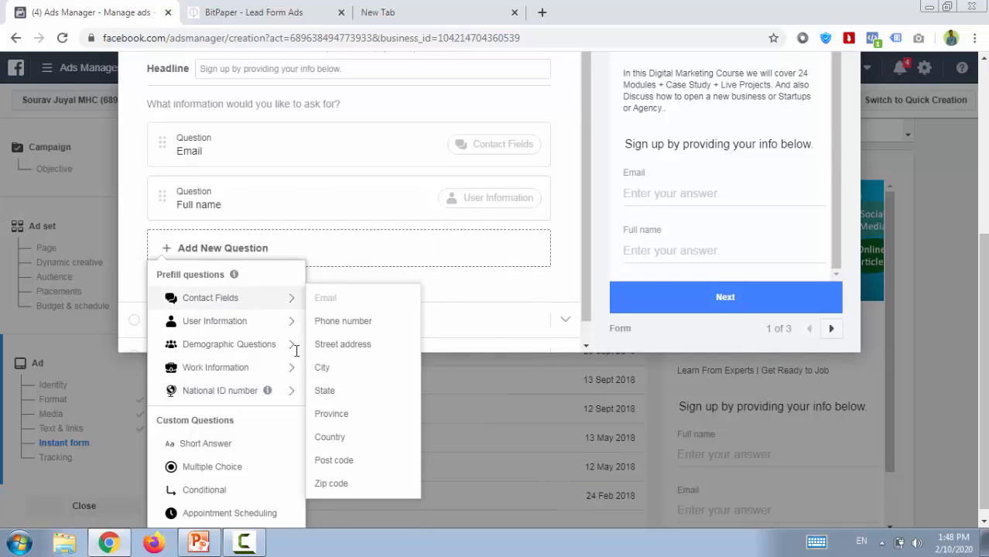
key(Return)
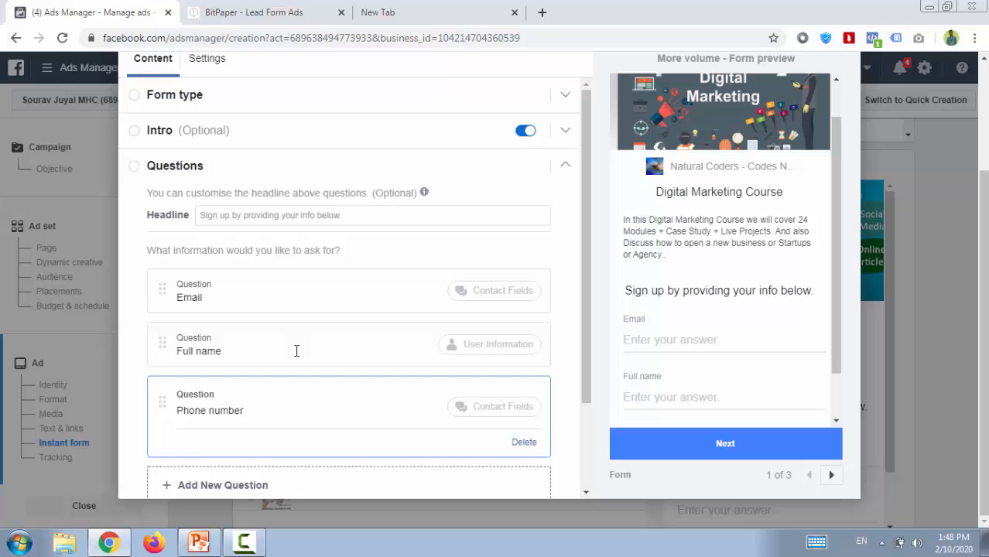
Reorder the form's questions to Full name, Phone number, Email.
triple_click(296, 350)
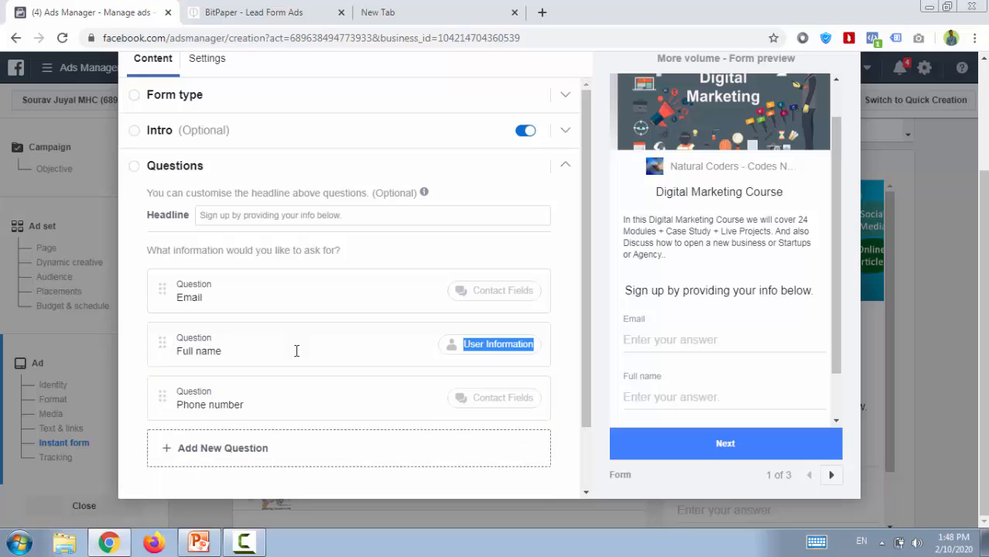
click(296, 351)
drag(162, 396, 147, 336)
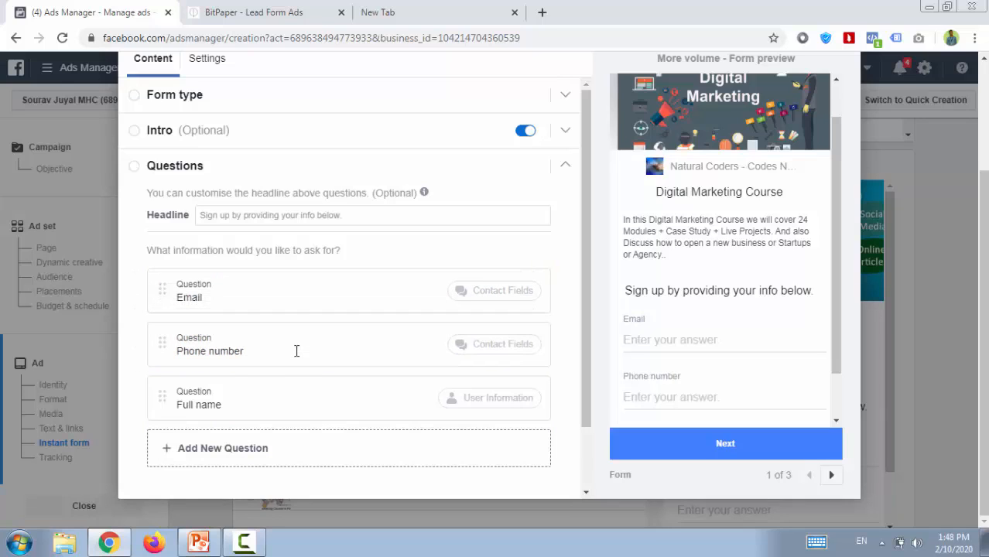
drag(162, 397, 163, 288)
drag(162, 396, 151, 330)
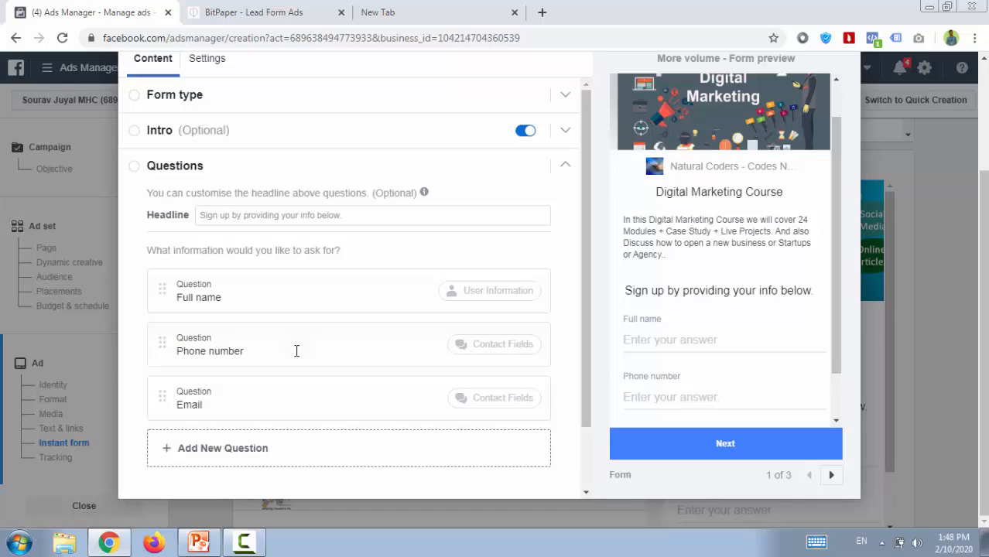
Add a custom multiple-choice question worded "What's Your Future Plans" below the Email question.
scroll(296, 351, down, 1)
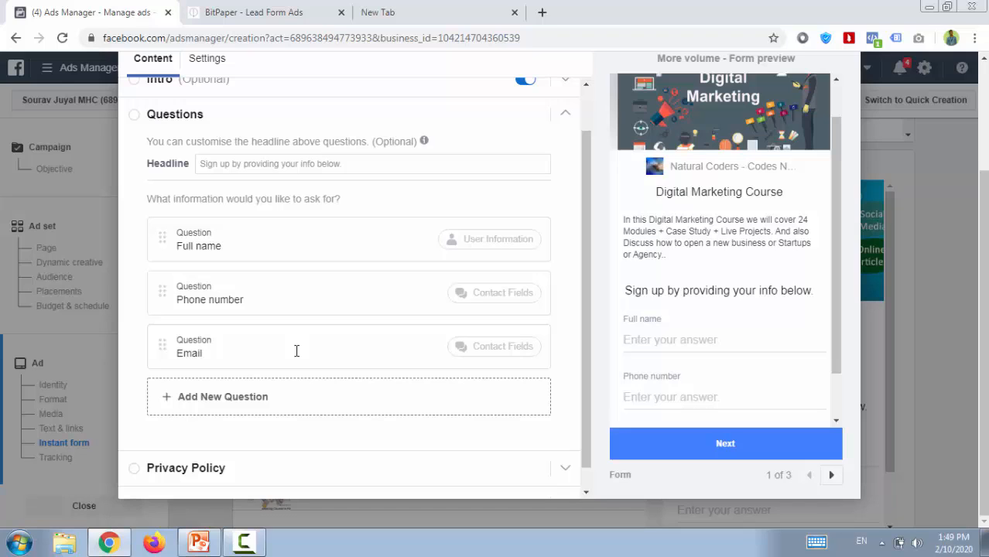
click(272, 393)
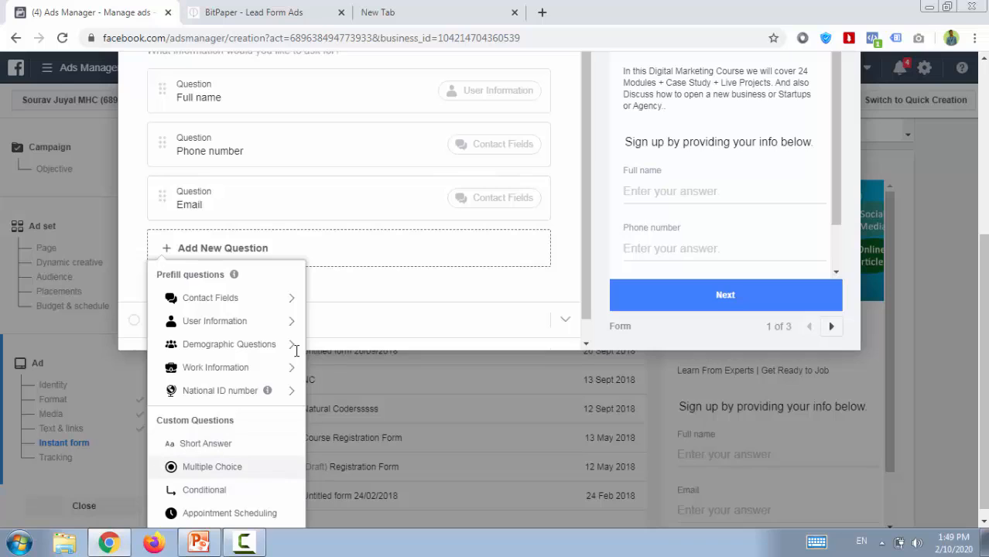
key(Return)
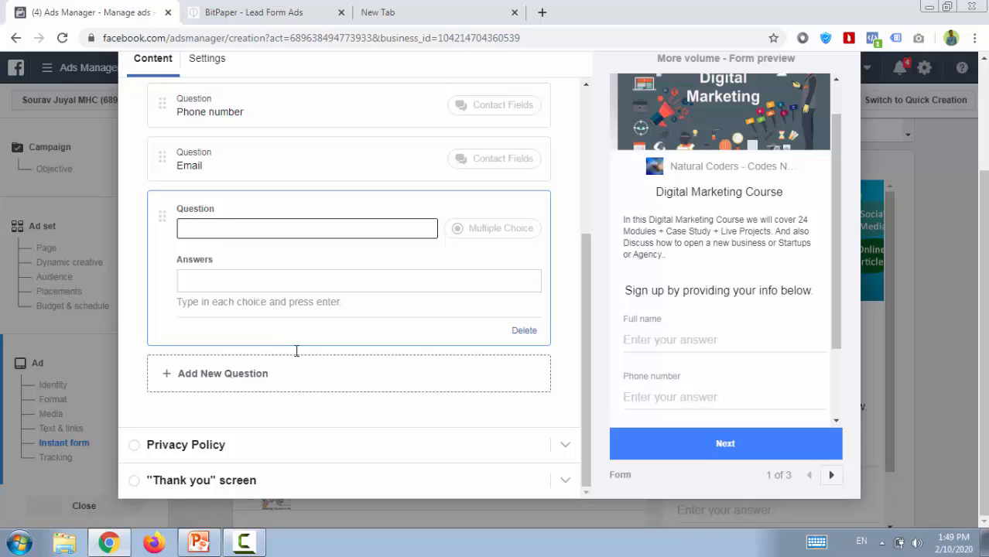
text(What 's Your Future Plans)
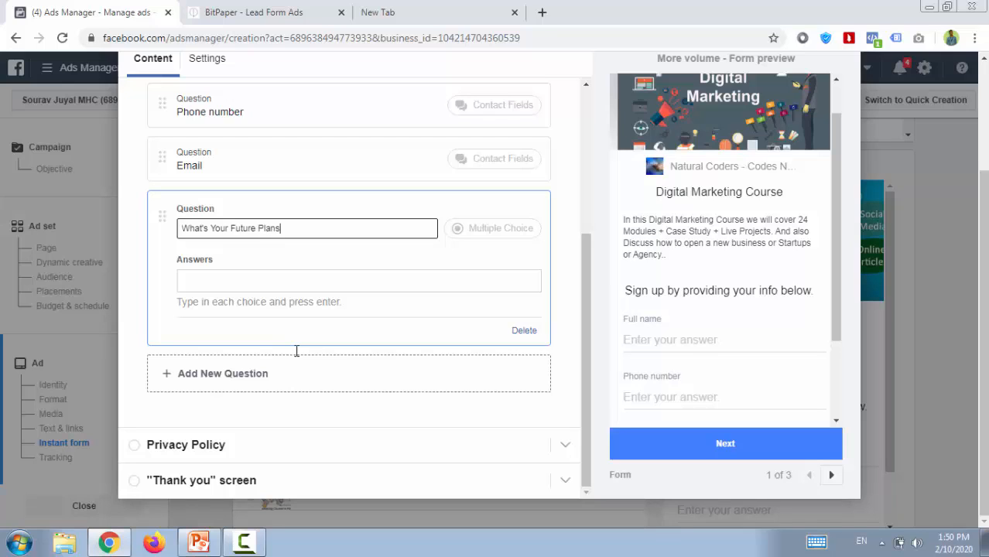
Reword the end of the multiple-choice question so that it reads "What's Your Future Goal?".
key(BackSpace)
key(BackSpace)
key(BackSpace)
key(BackSpace)
key(BackSpace)
text(Goal?)
key(Tab)
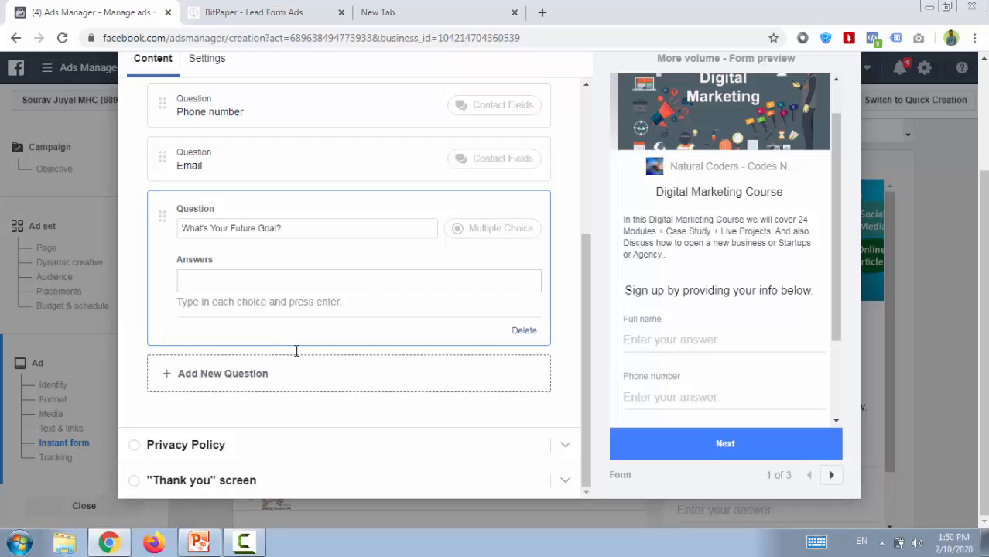
Add "Business" and "Job" as the answer choices for the future goal question.
text(Busin)
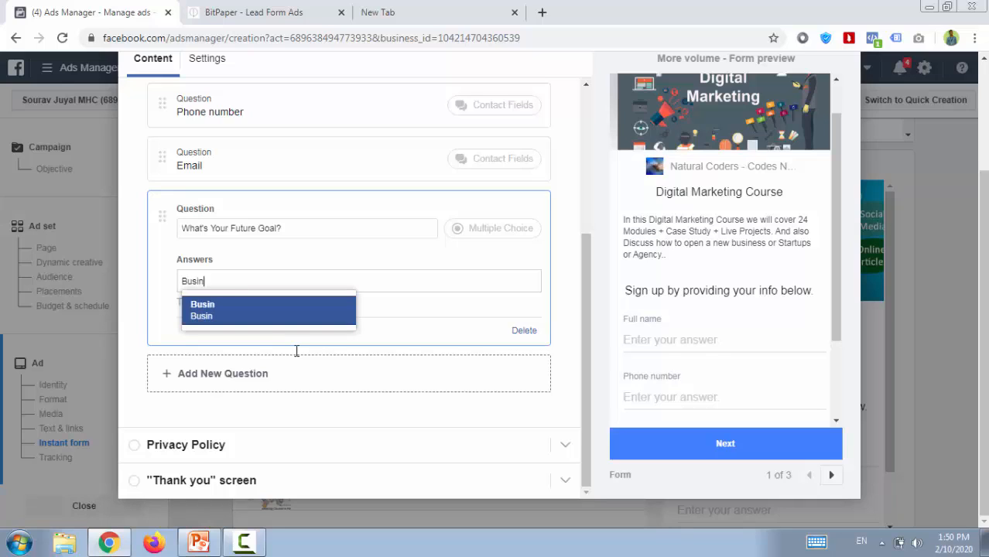
text(ess)
key(Return)
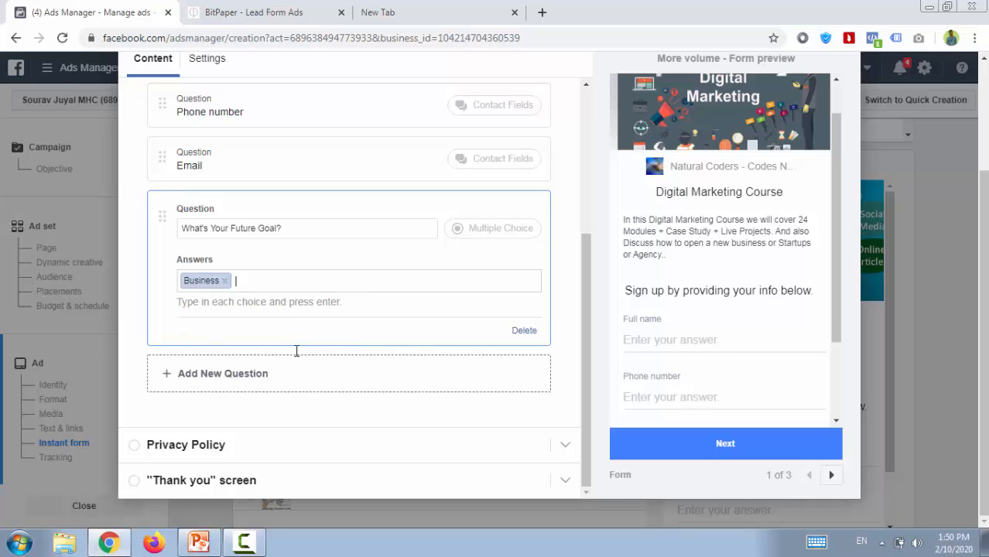
text(Job)
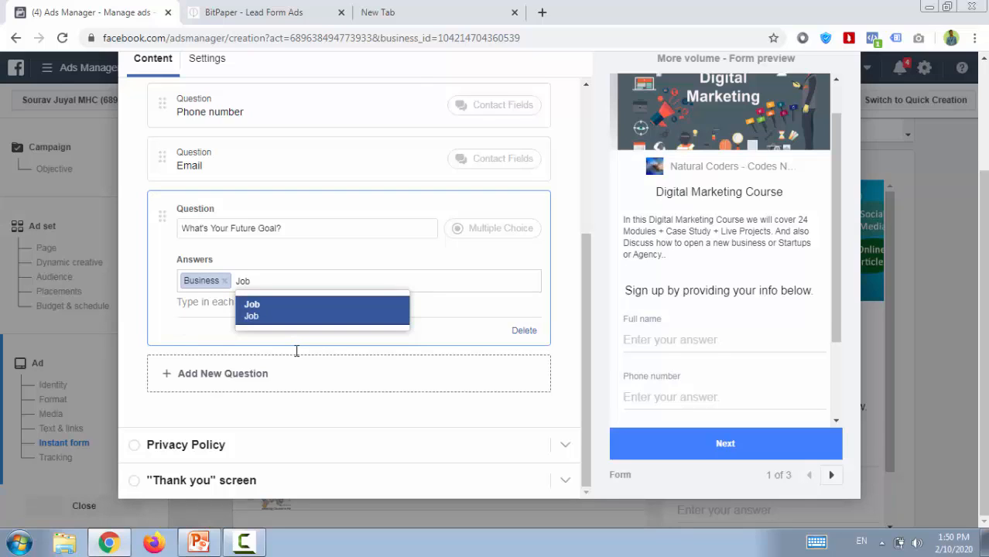
key(Return)
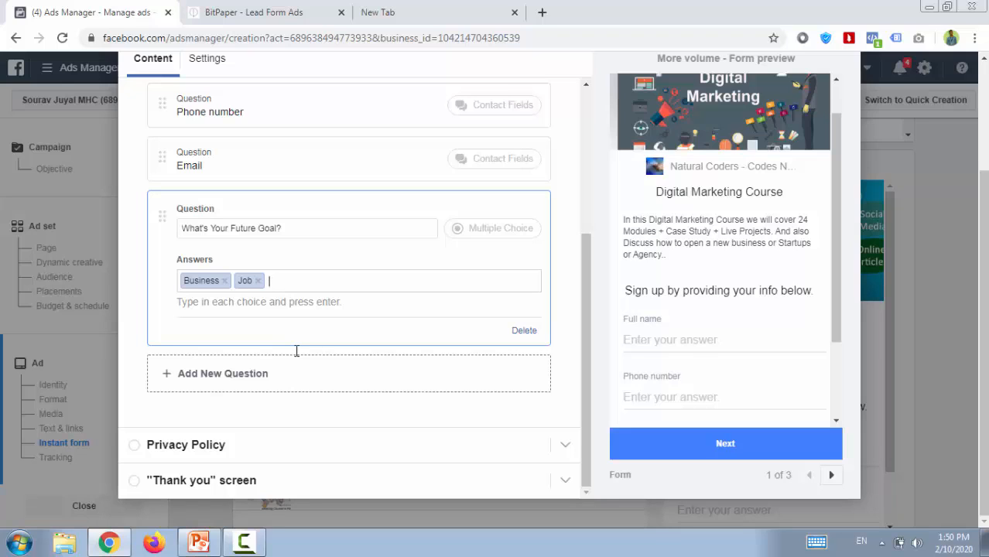
Add a custom short-answer question worded "Why You Join Digital MArketing Course" after the future goal question.
click(297, 357)
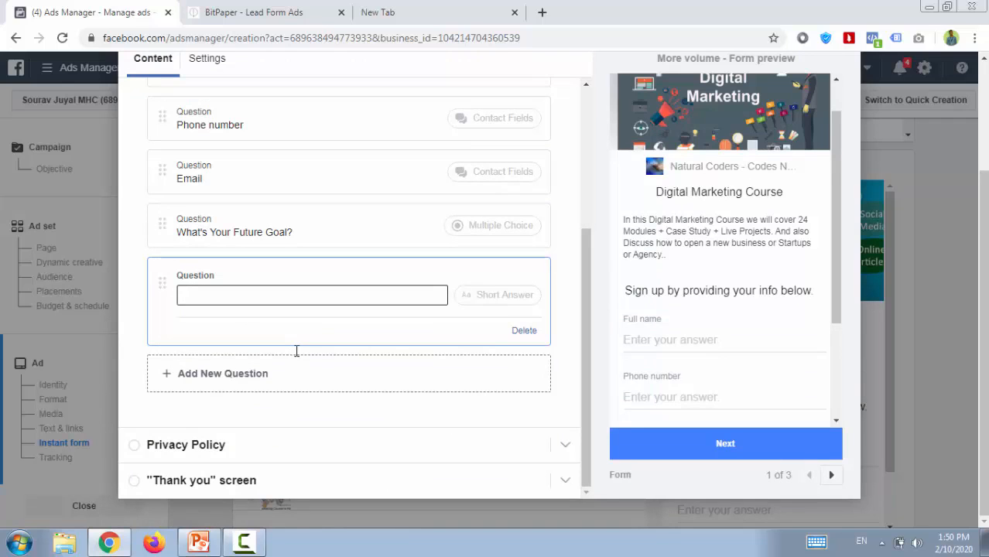
text(Why You Join Digital MA)
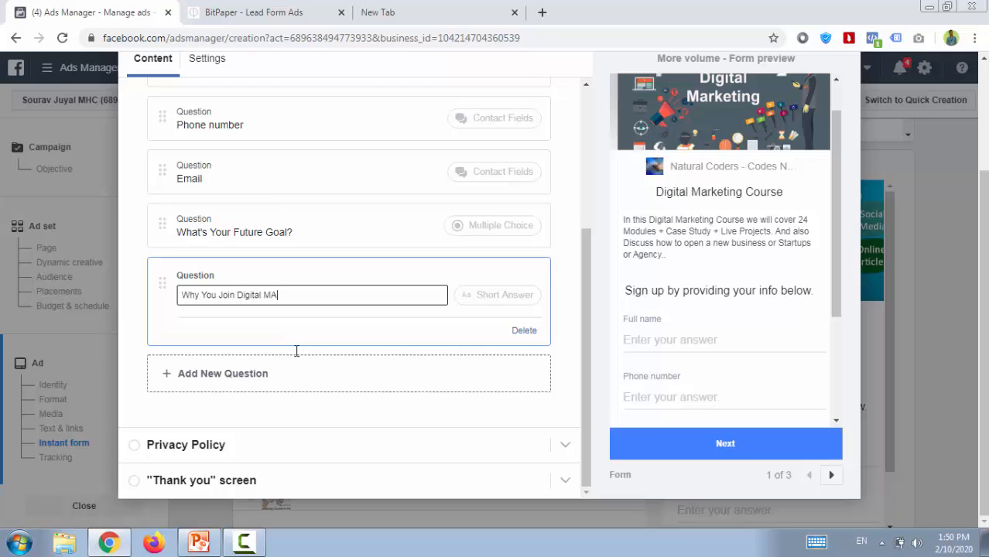
text(rketing Course)
Correct "MArketing" to the suggested spelling "Marketing" in the short-answer question and end it with a question mark.
right_click(280, 295)
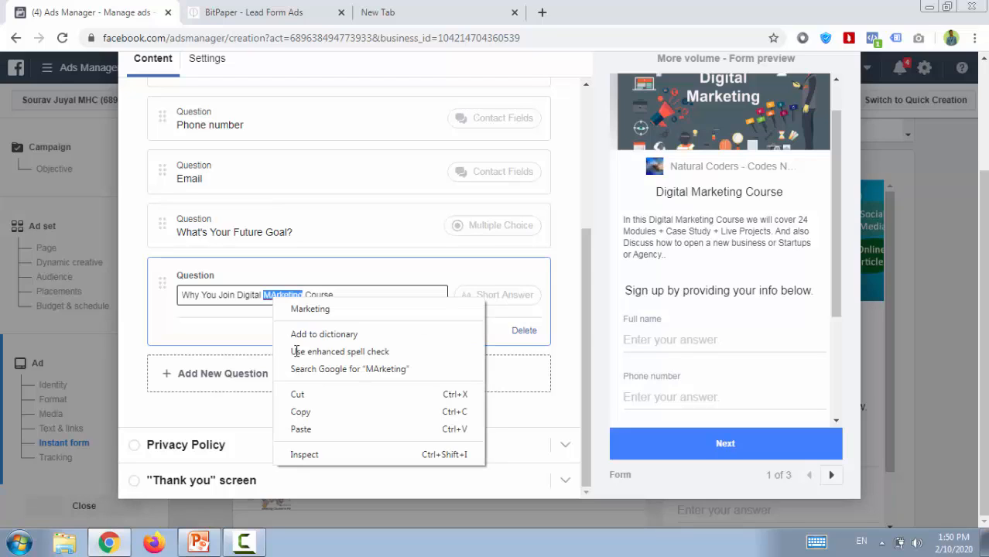
key(Down)
key(Return)
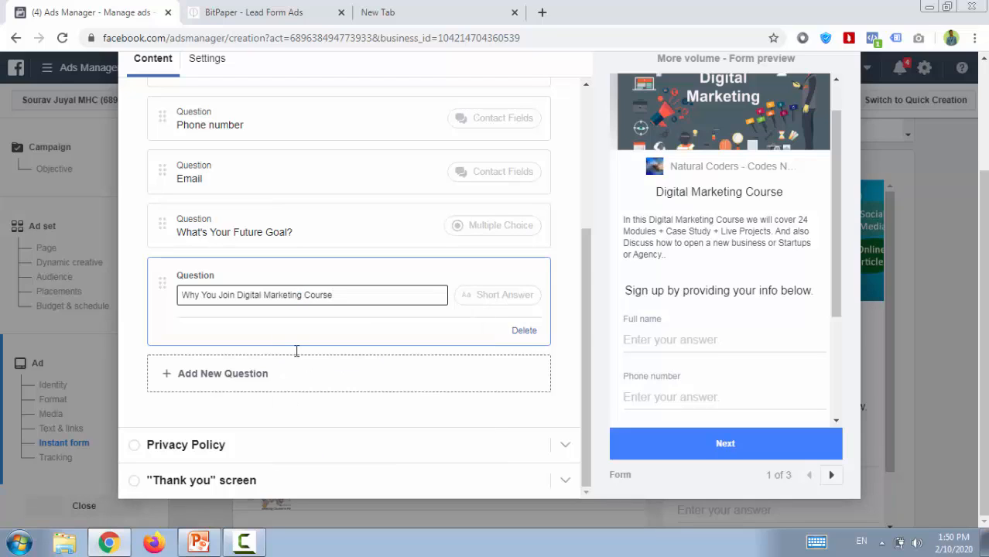
text(?)
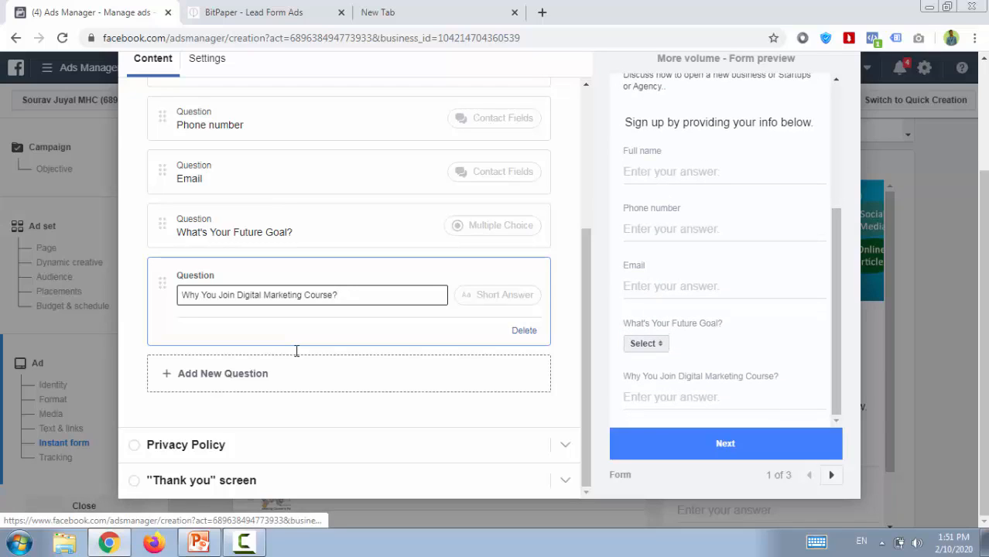
Test the future goal question in the form preview by choosing the answer "Business".
click(646, 344)
click(646, 361)
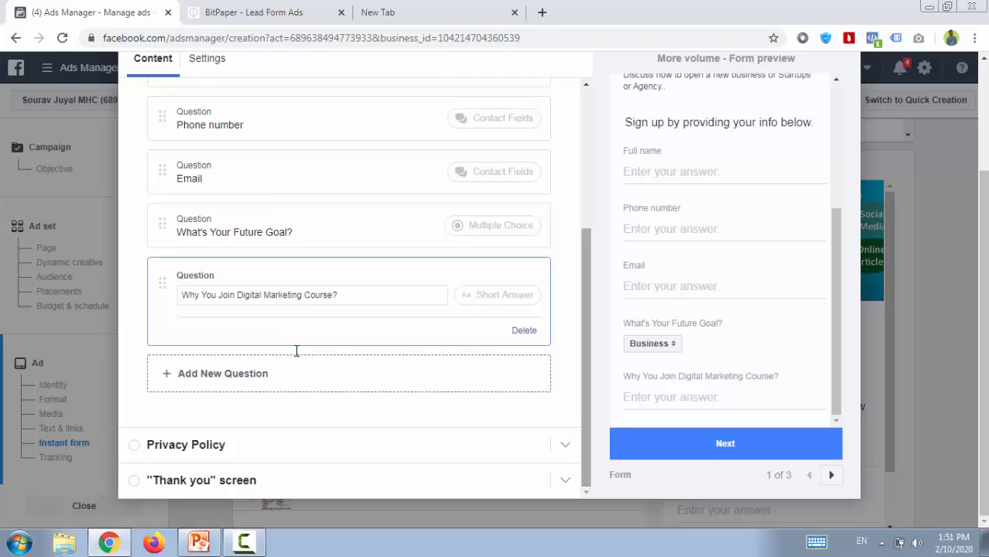
Copy the Privacy Policy section's heading into its link text, so that the link text is "Privacy Policy".
click(186, 445)
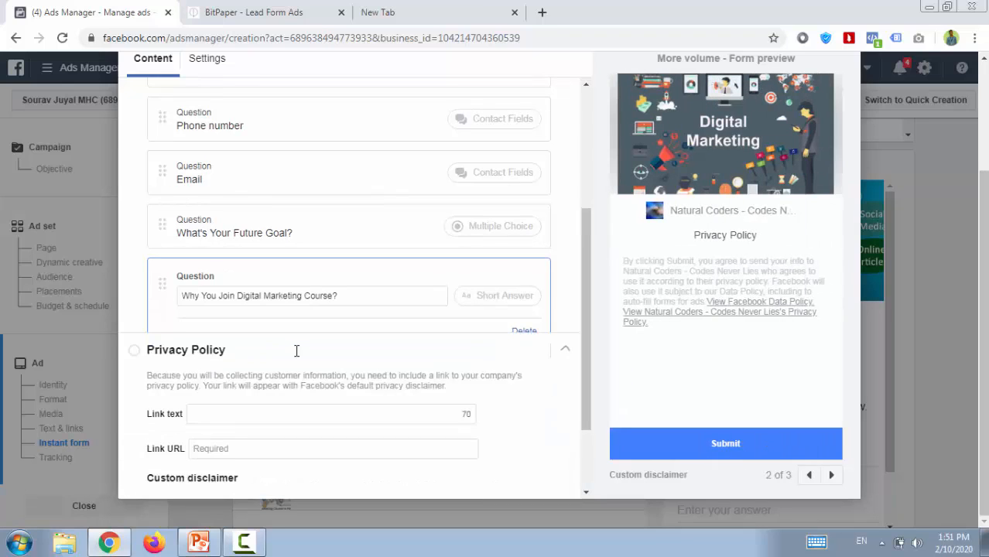
click(330, 265)
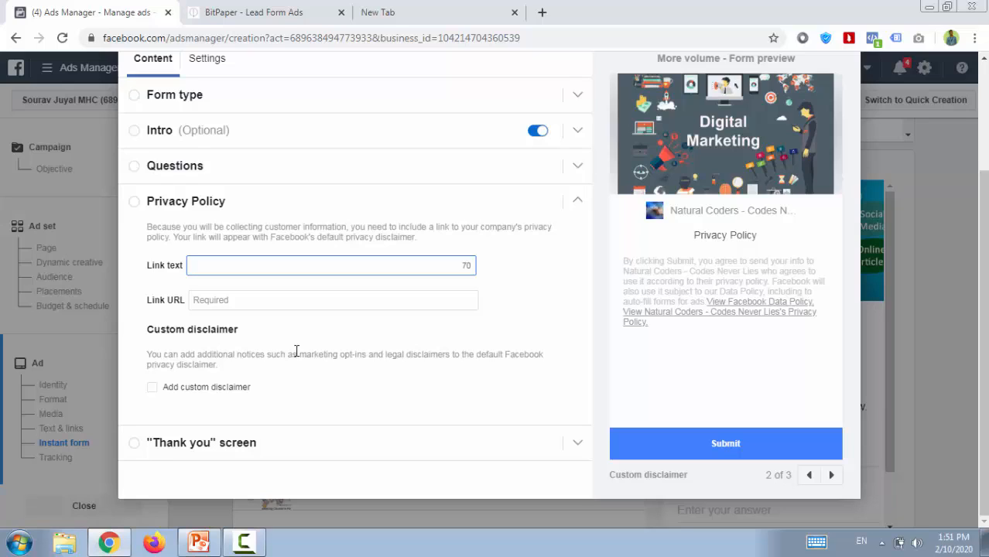
drag(227, 202, 146, 202)
key(ctrl+c)
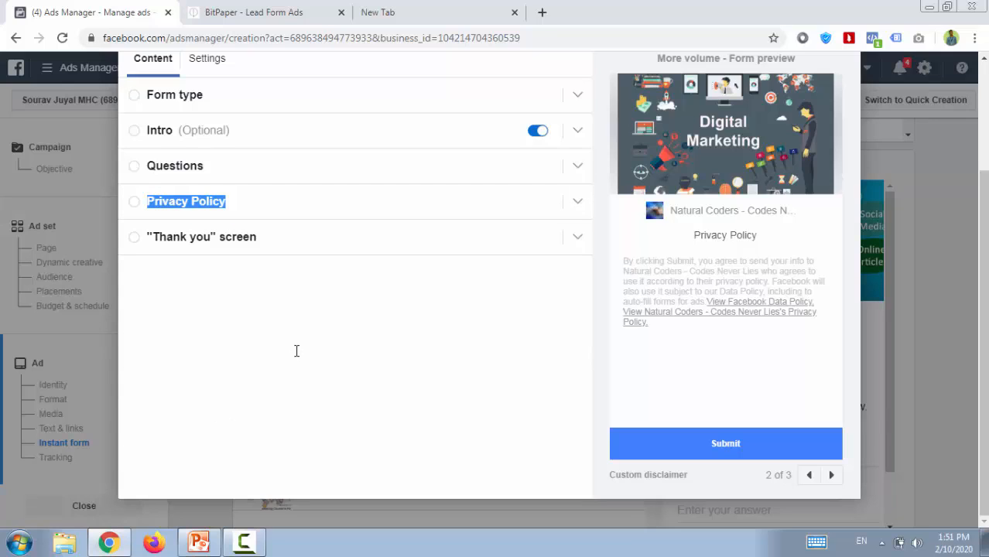
click(186, 202)
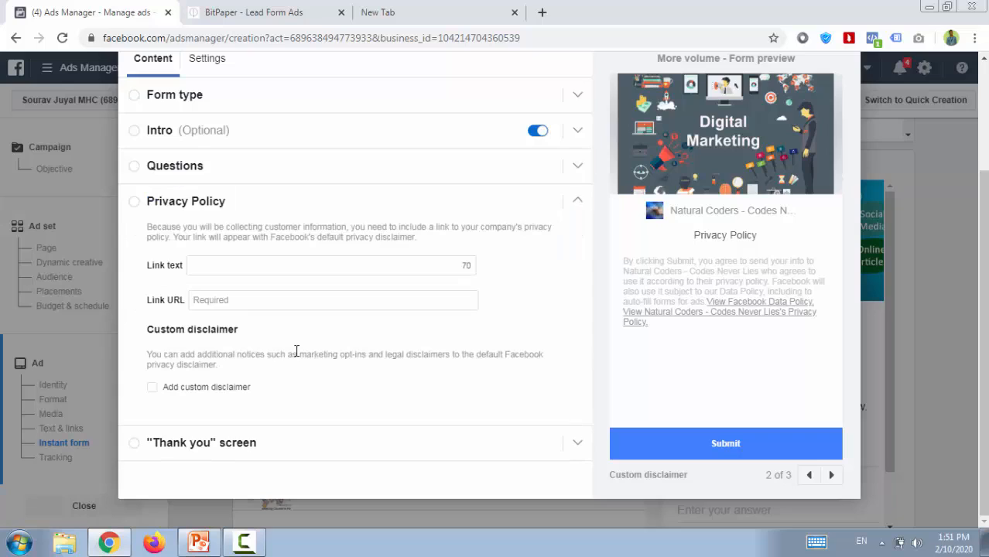
click(330, 266)
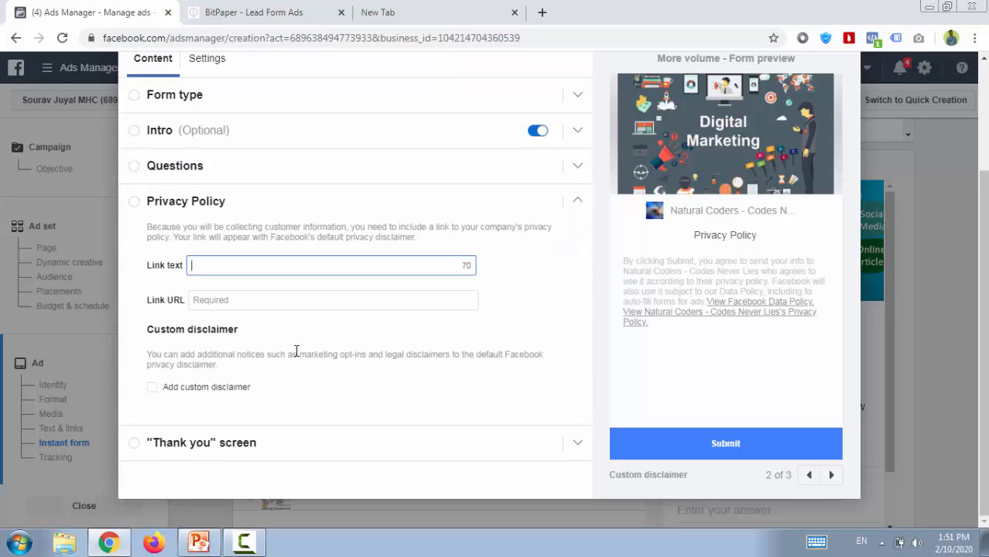
key(ctrl+v)
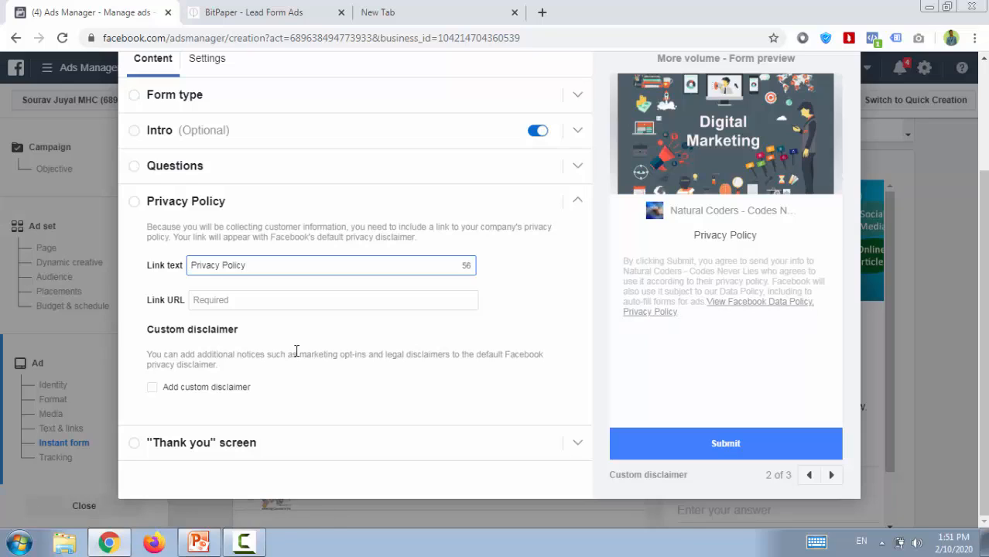
Set the privacy policy link URL to naturalcoders.in/privacy-policy, copying the domain from the address in the open New Tab page.
key(Tab)
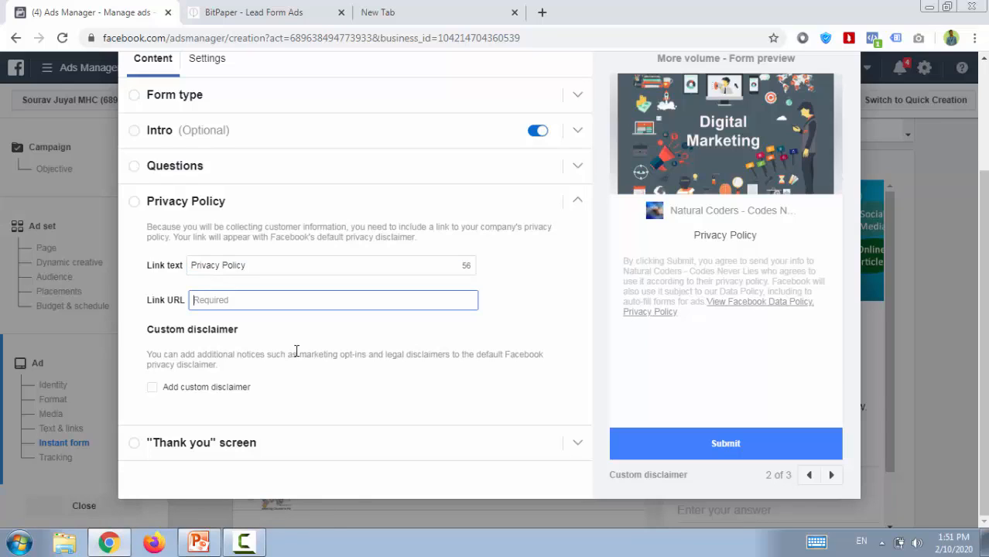
key(ctrl+3)
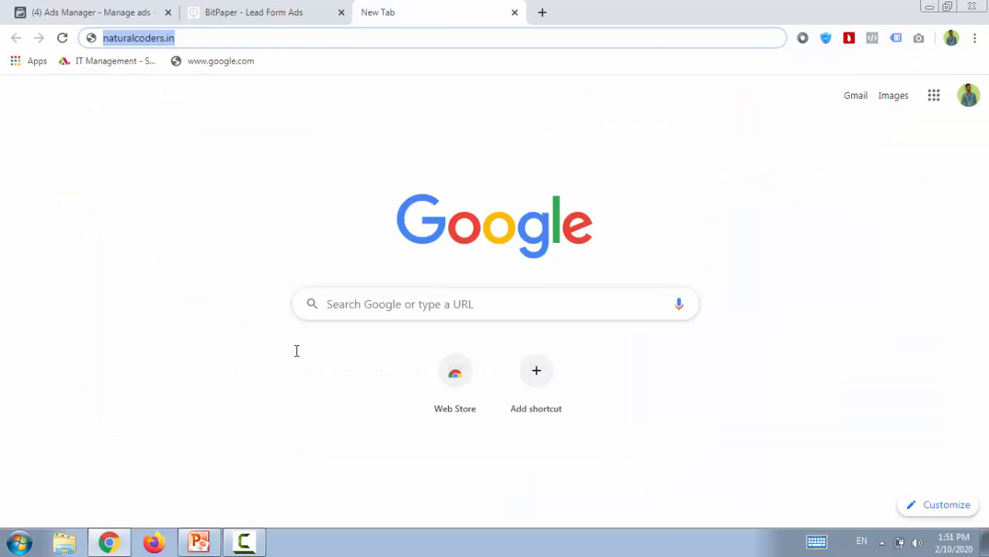
key(ctrl+1)
text(naturalcoders.in)
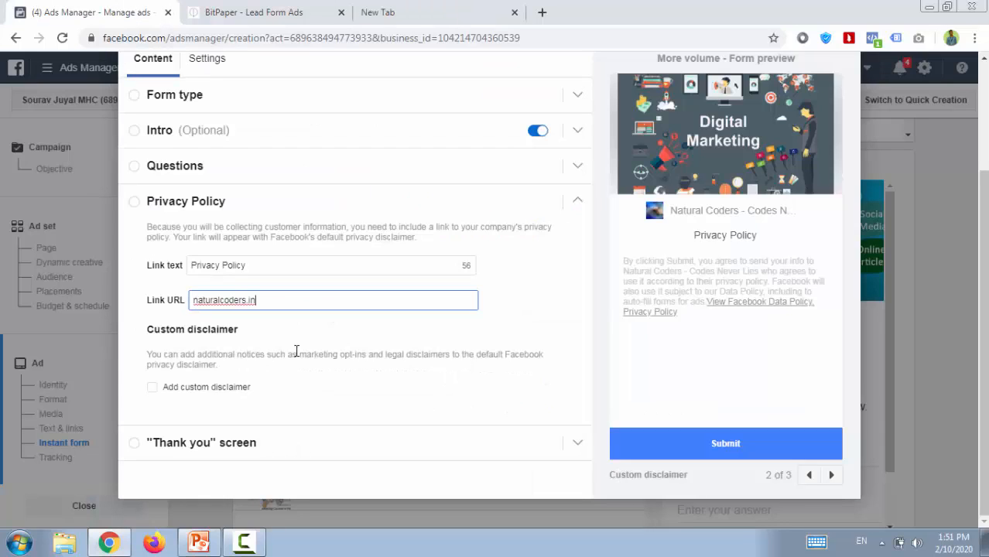
text(/privacy-policy)
Replace the "Thank you" screen's headline with "Thank You For Submit This Form.".
click(296, 352)
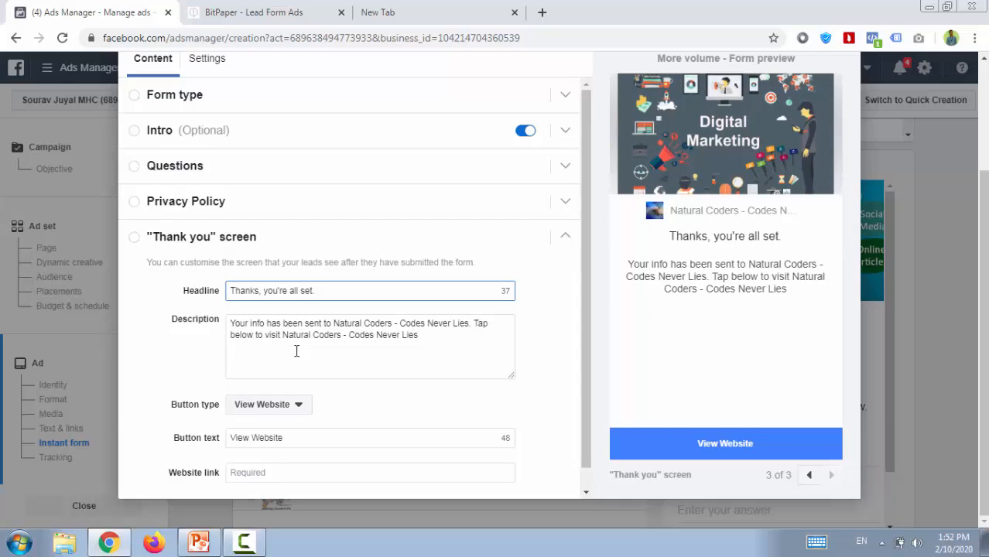
key(ctrl+a)
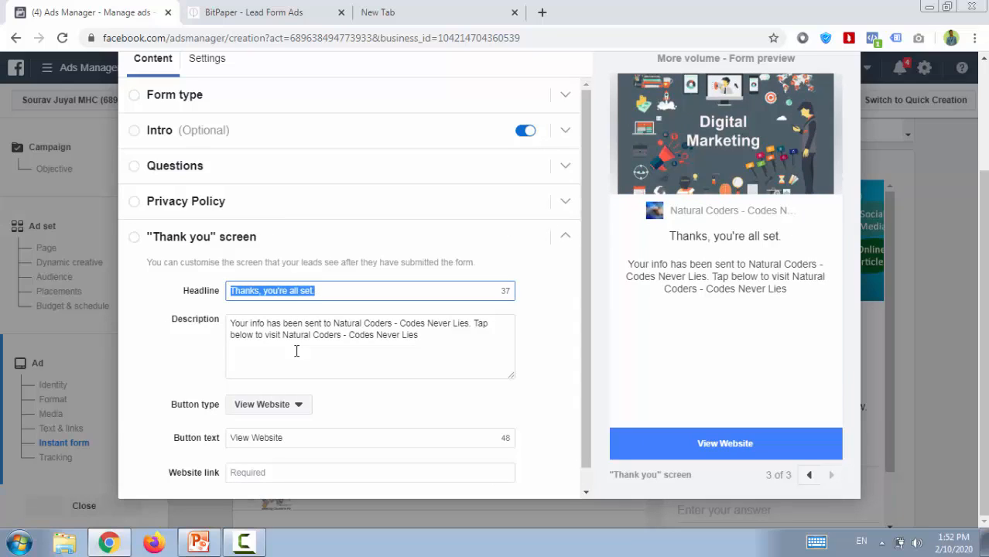
text(Than)
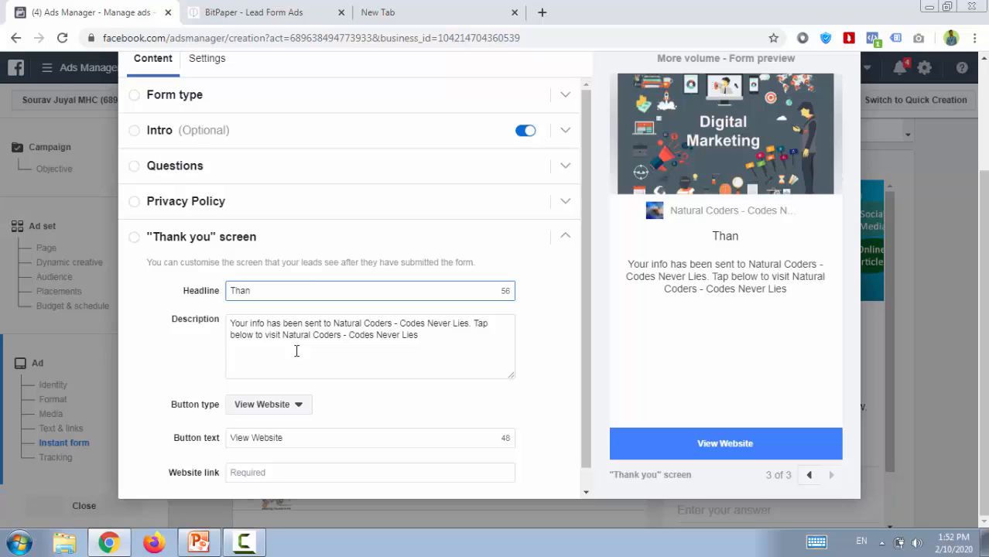
text(k You )
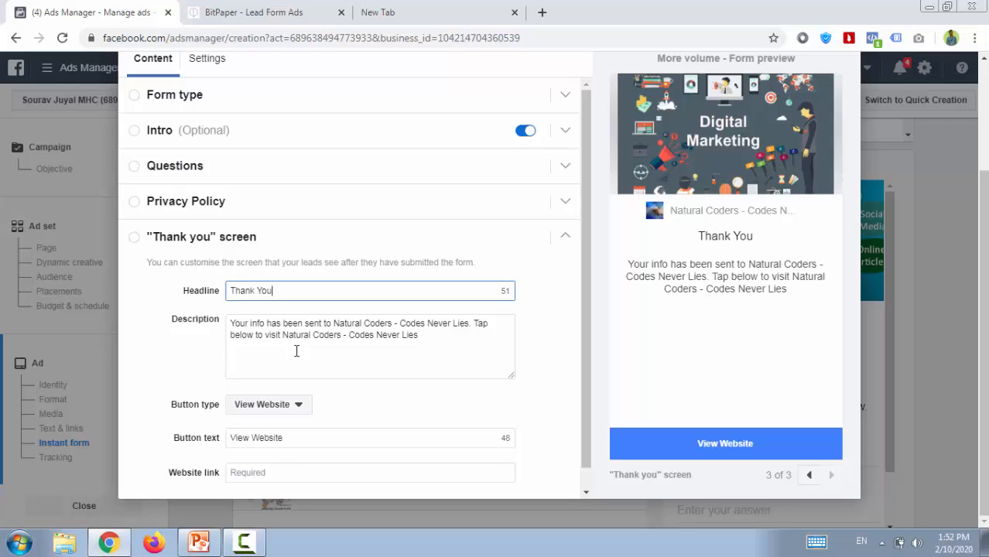
text(For )
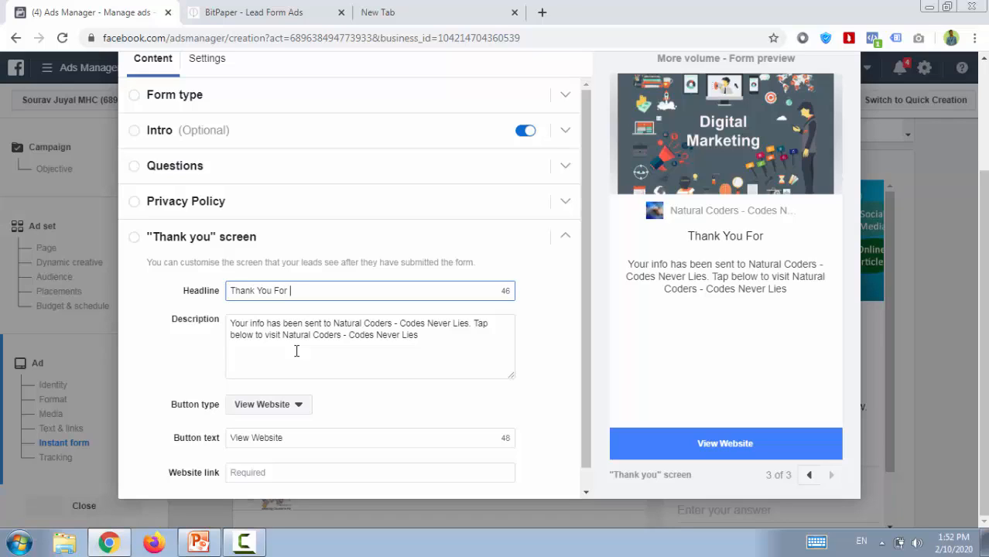
text(Sub)
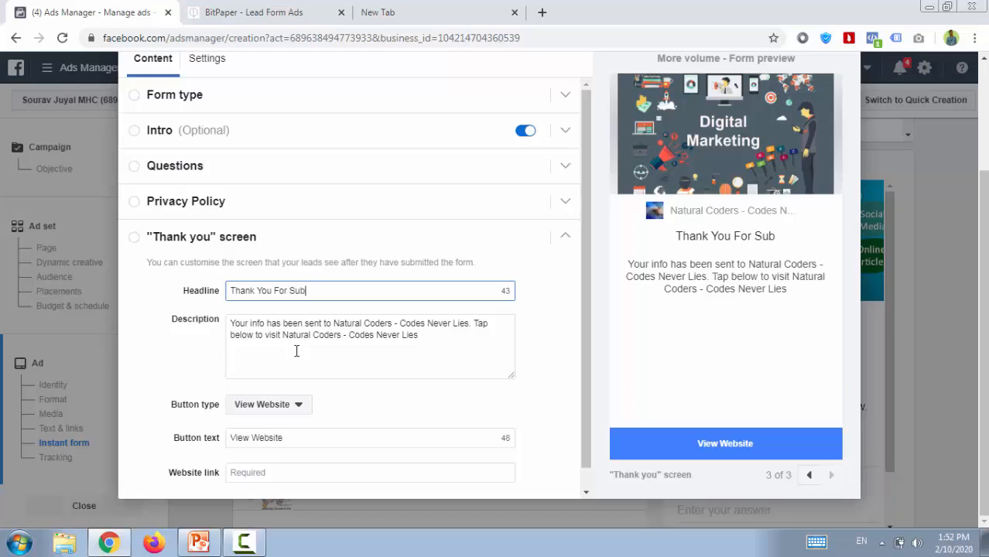
text(mit This)
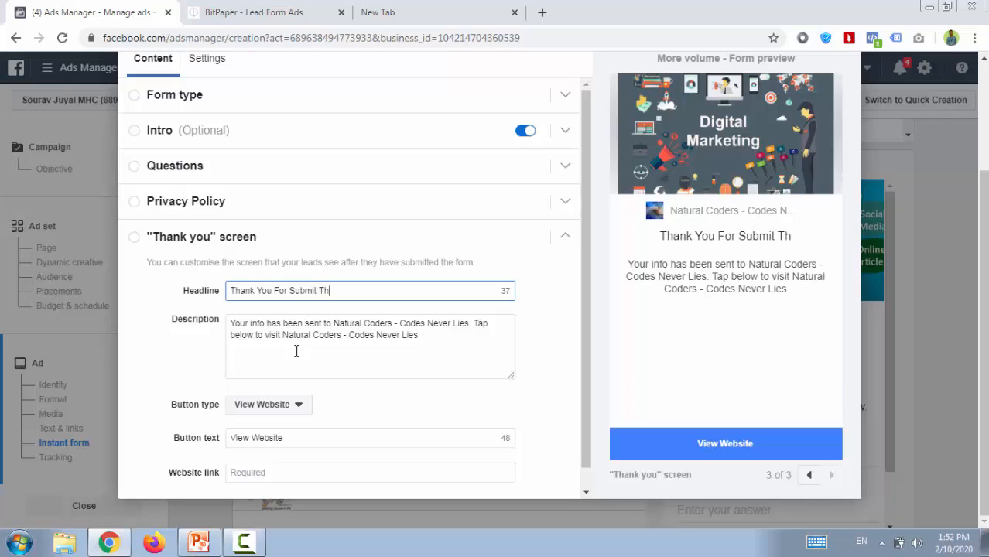
text(orm.)
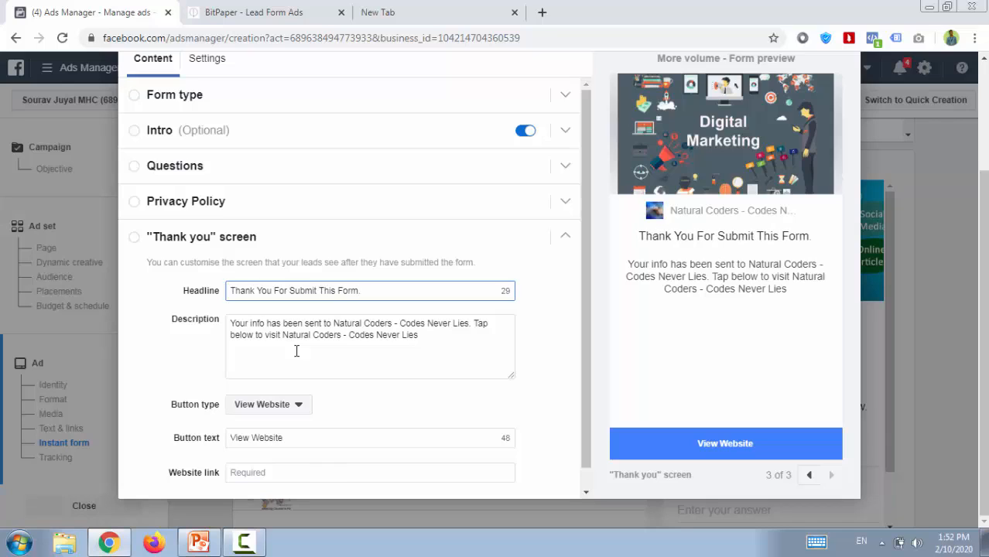
Replace the "Thank you" screen's description with "We Will Call You Shortly".
triple_click(296, 351)
text(W)
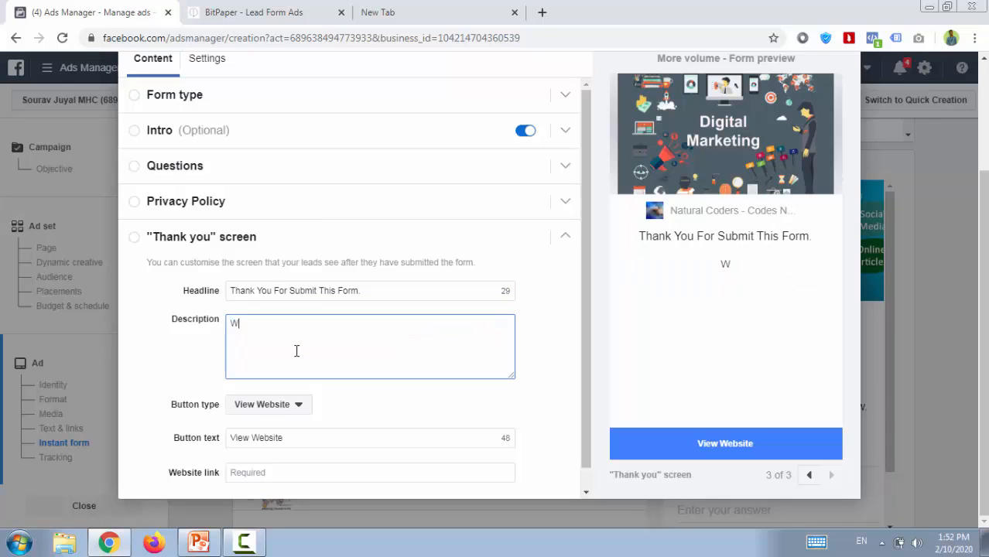
text(e Will Call)
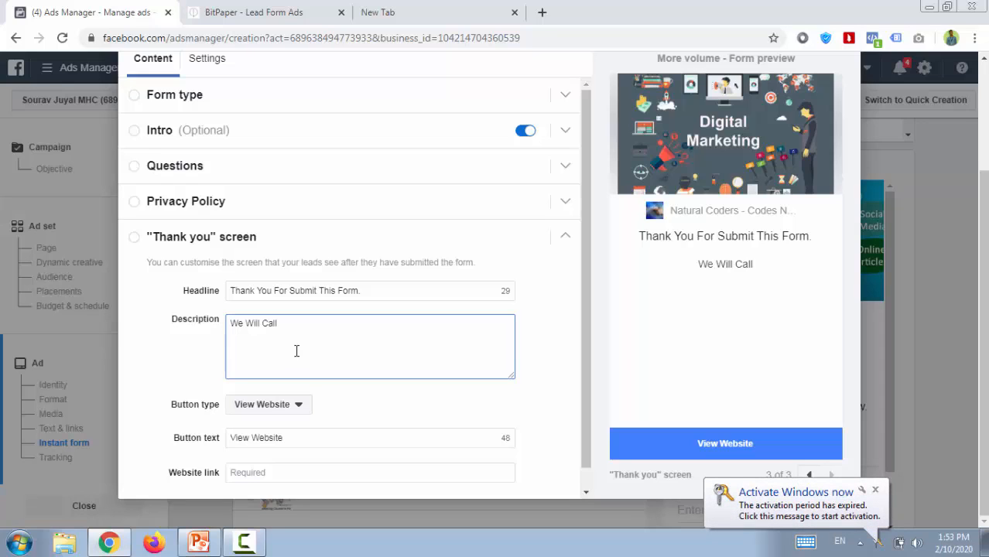
text(You )
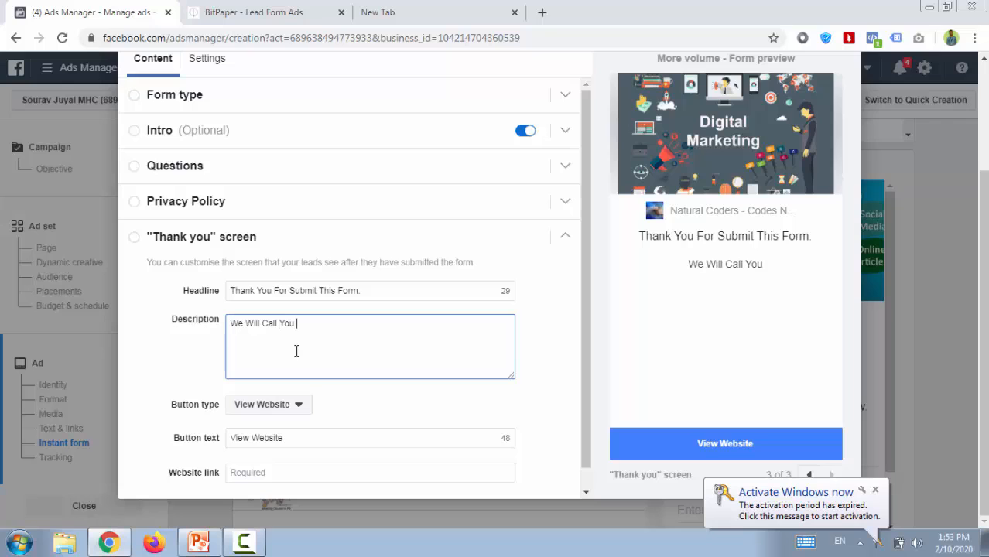
text(Soon)
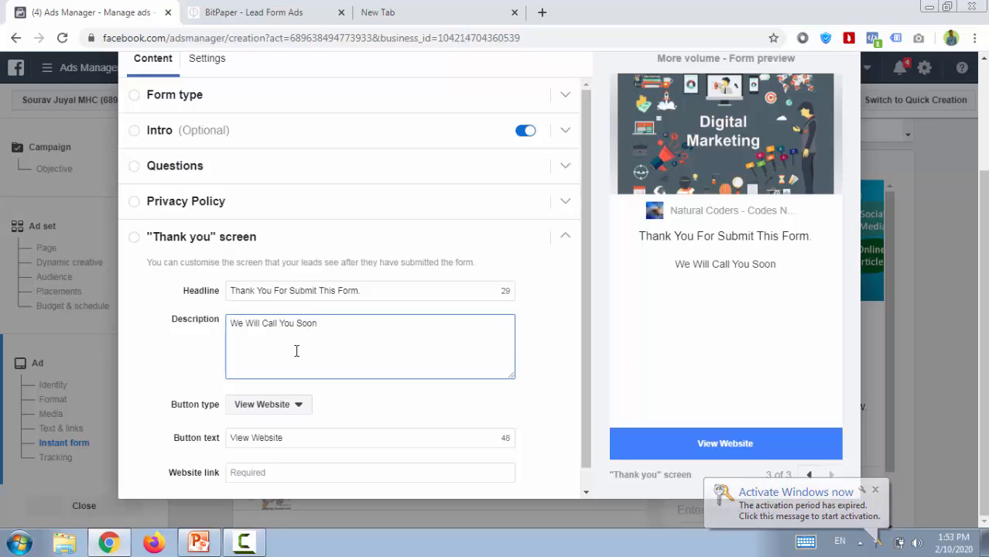
key(BackSpace)
key(BackSpace)
key(BackSpace)
text(ho)
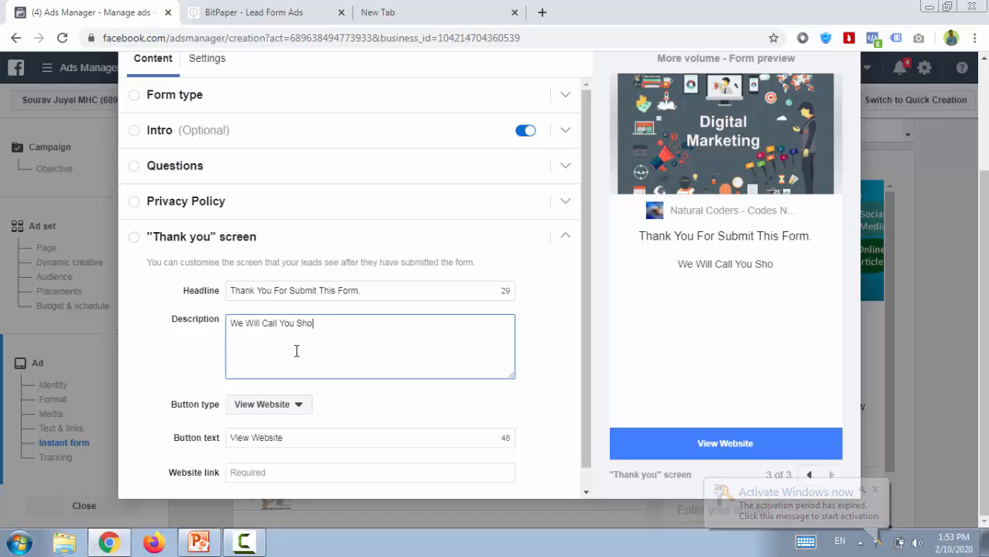
text(rtly )
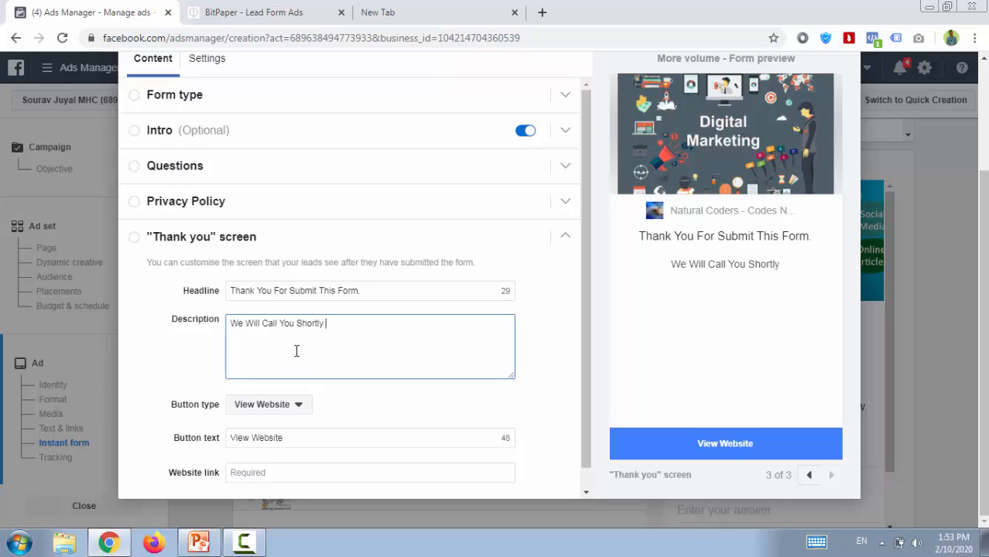
text(to)
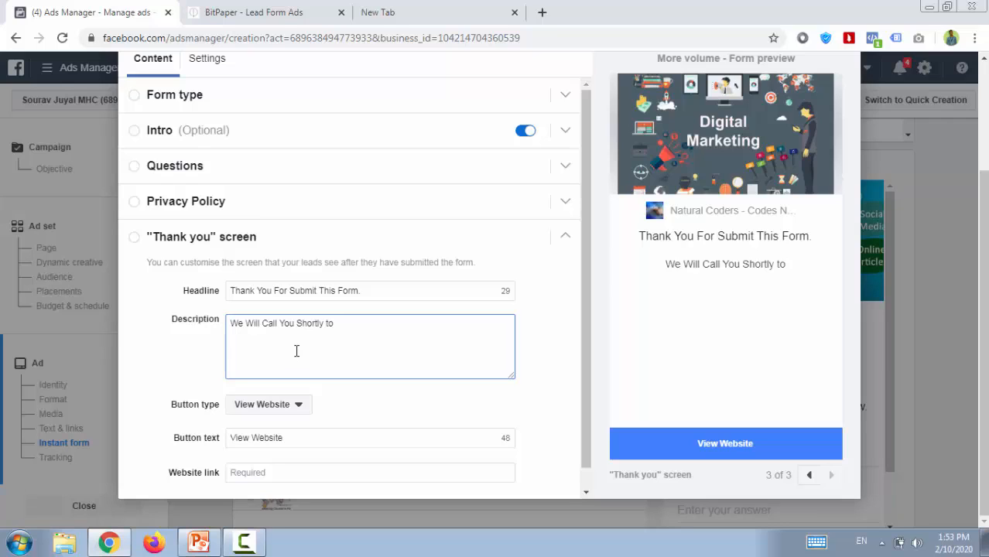
Extend the thank-you description with "to Confirm Your Details.".
text(Confi)
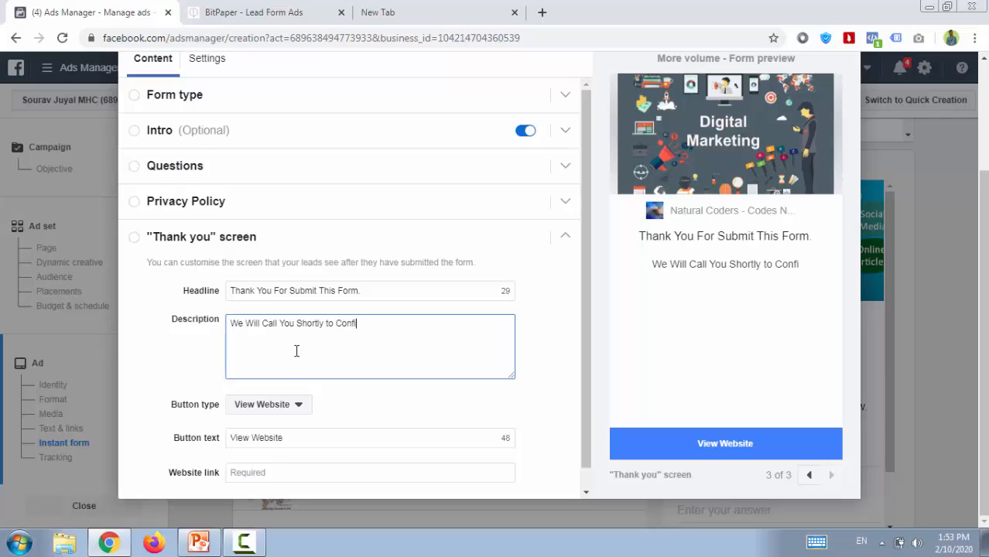
text(rm T)
key(BackSpace)
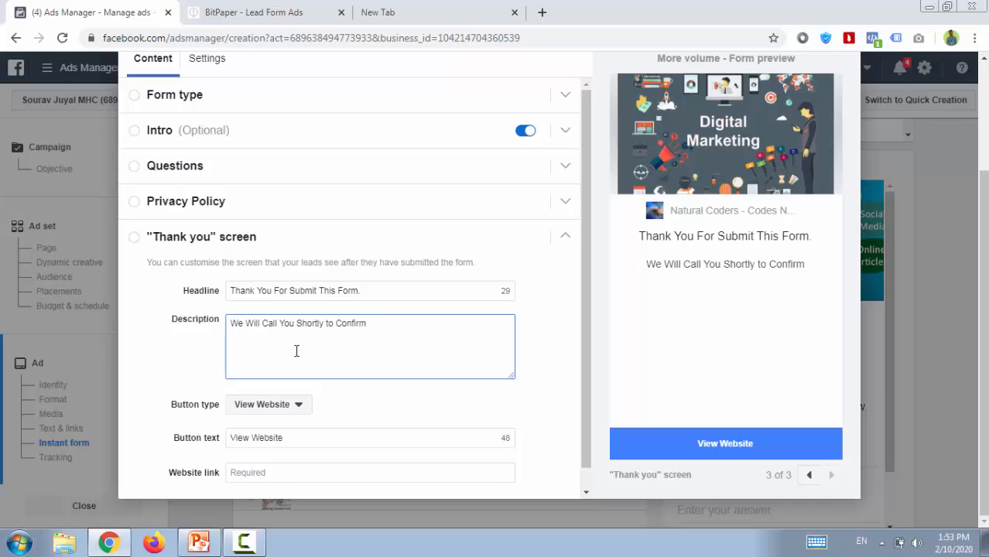
text(Your)
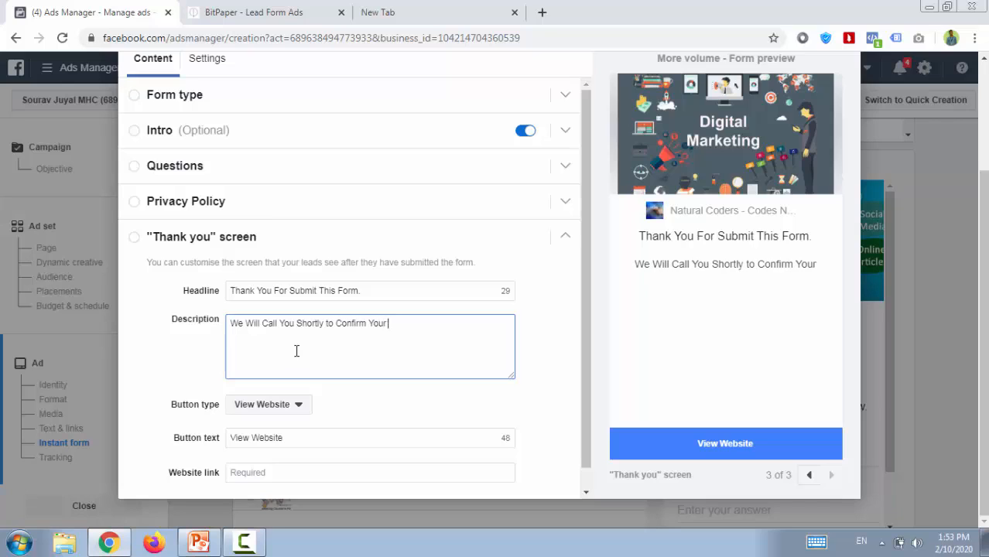
text( Details.)
Try the Download and Call Business button types for the "Thank you" screen and switch back to View Website.
scroll(297, 351, down, 1)
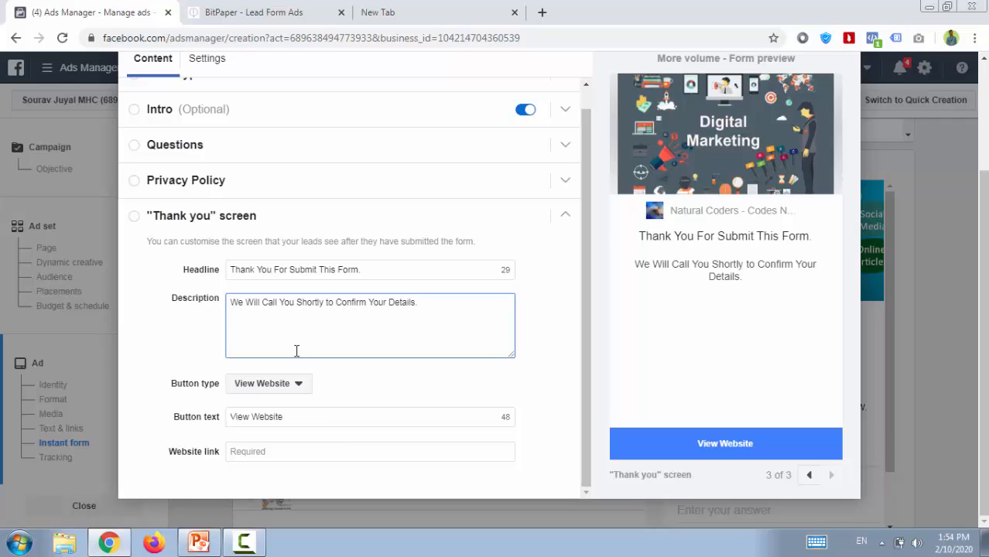
click(280, 384)
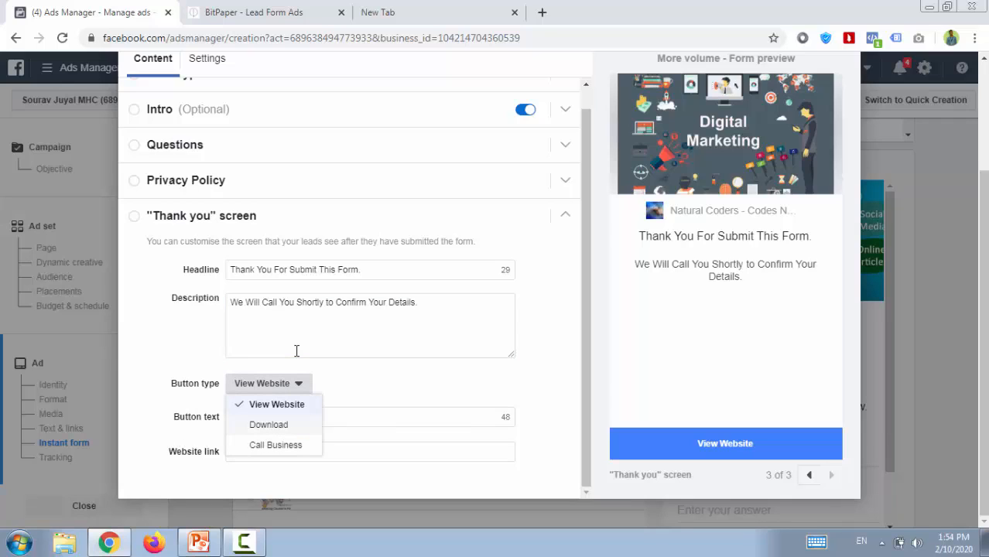
click(268, 425)
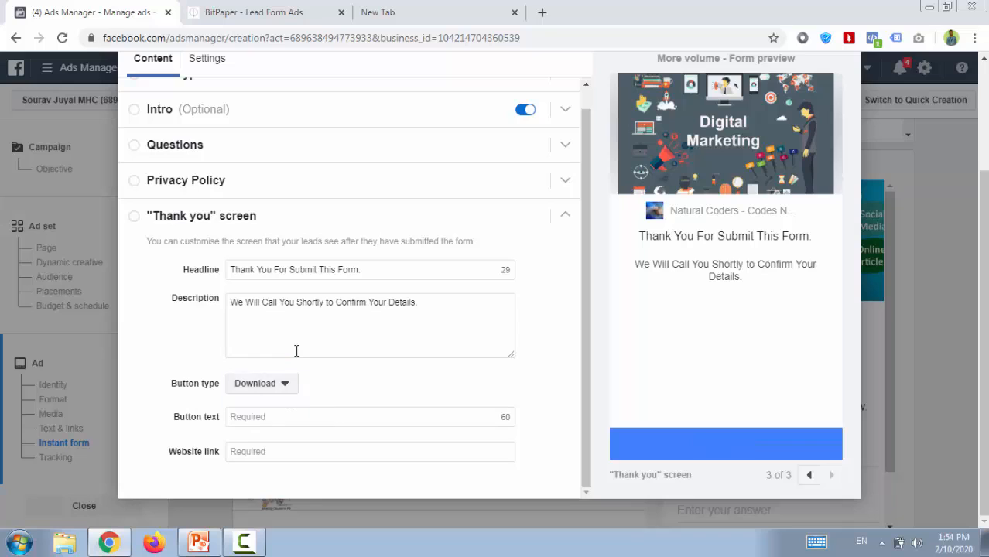
click(261, 383)
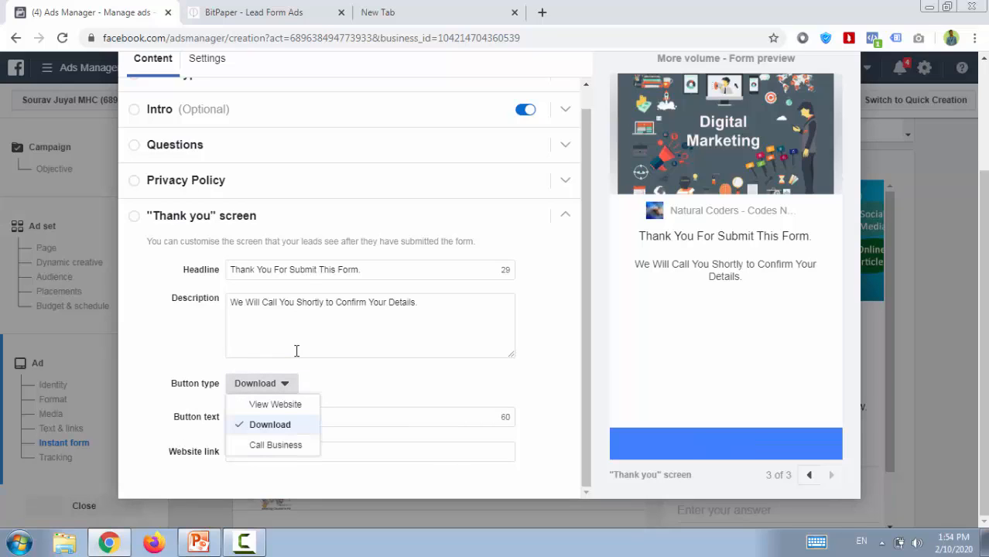
click(275, 445)
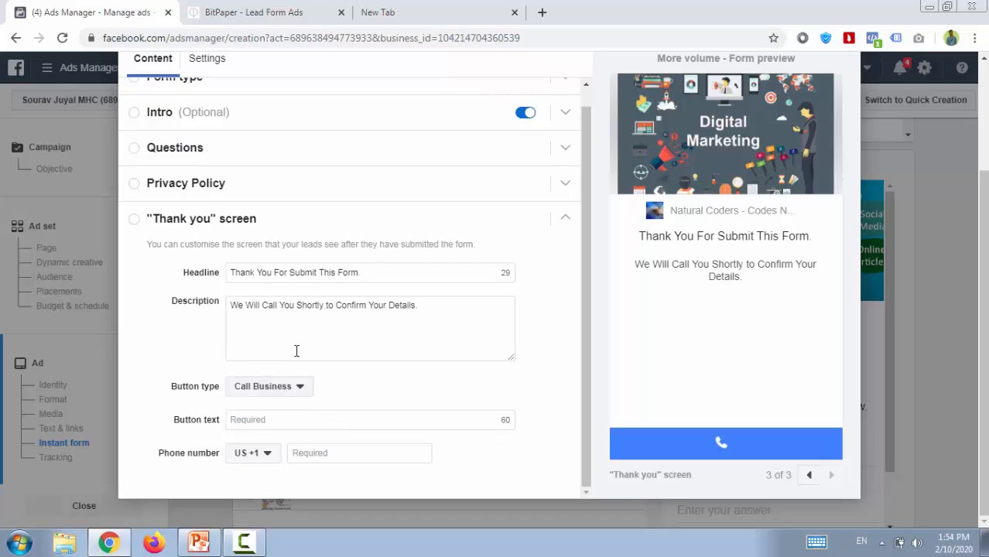
click(268, 386)
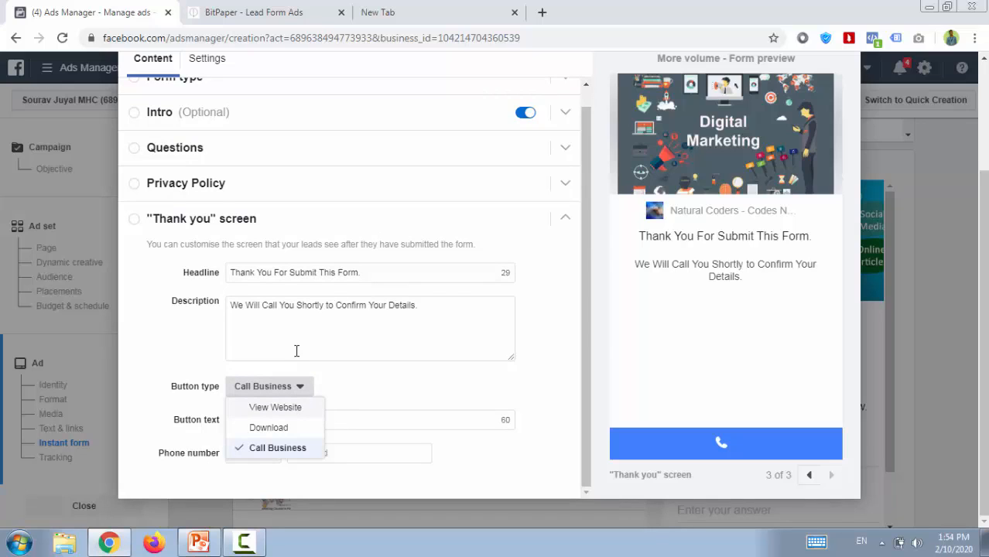
click(275, 407)
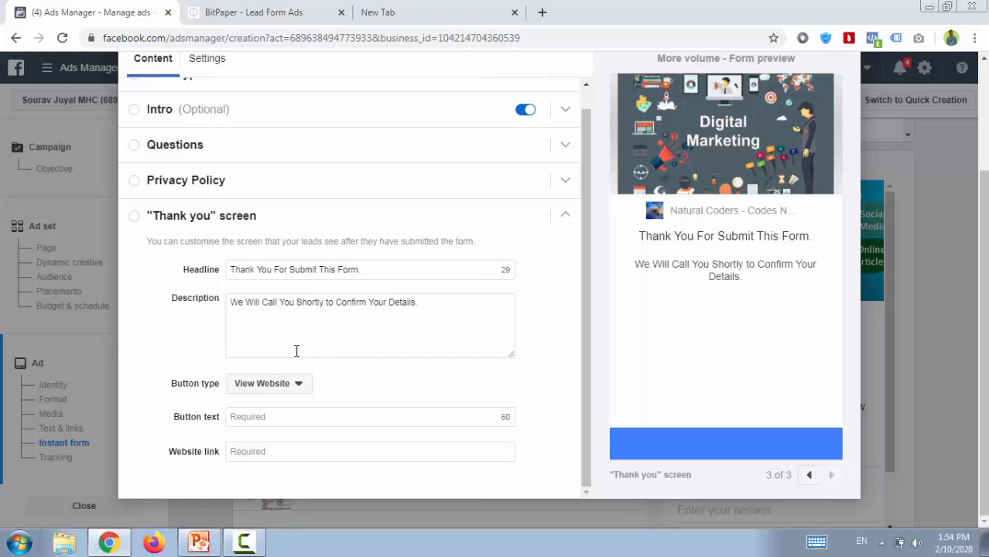
click(268, 383)
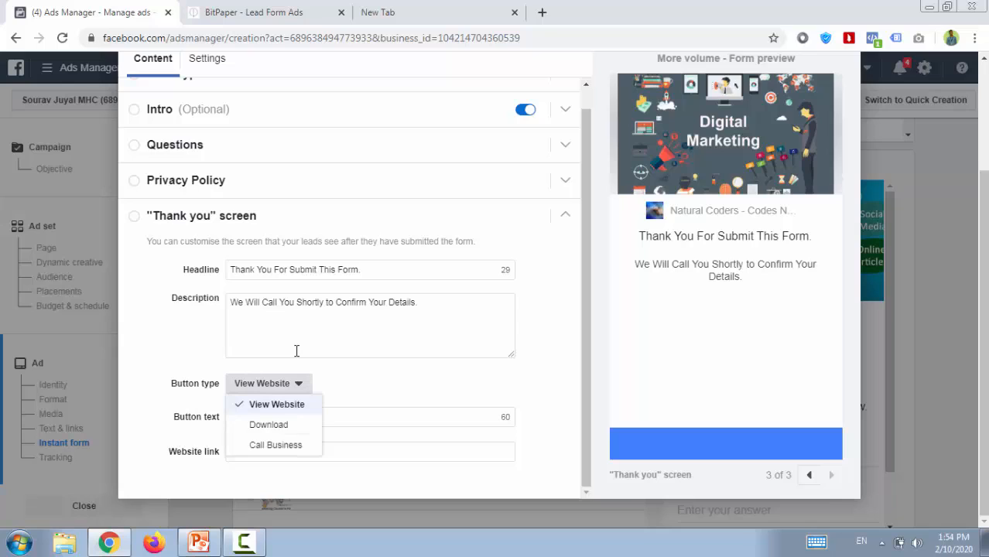
click(276, 404)
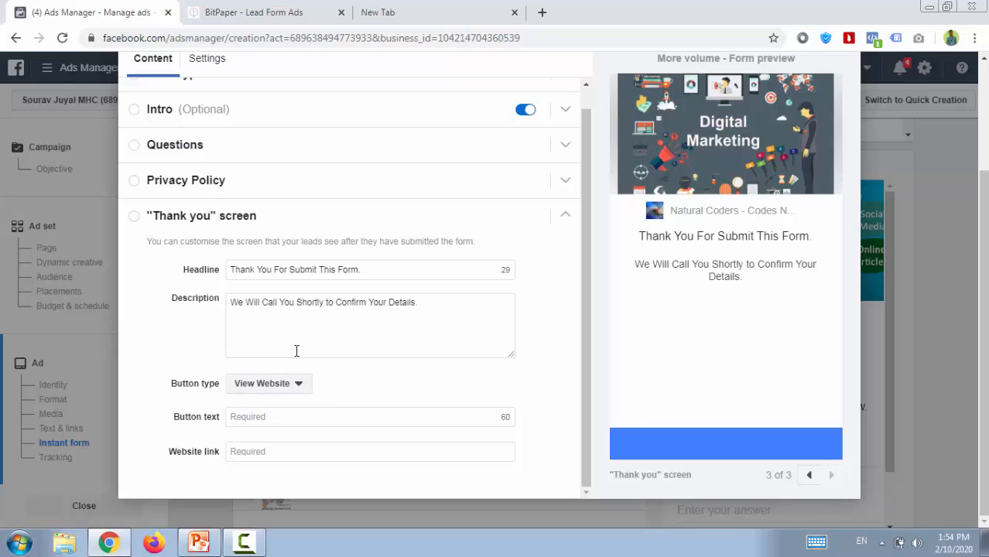
click(268, 383)
click(276, 404)
click(268, 383)
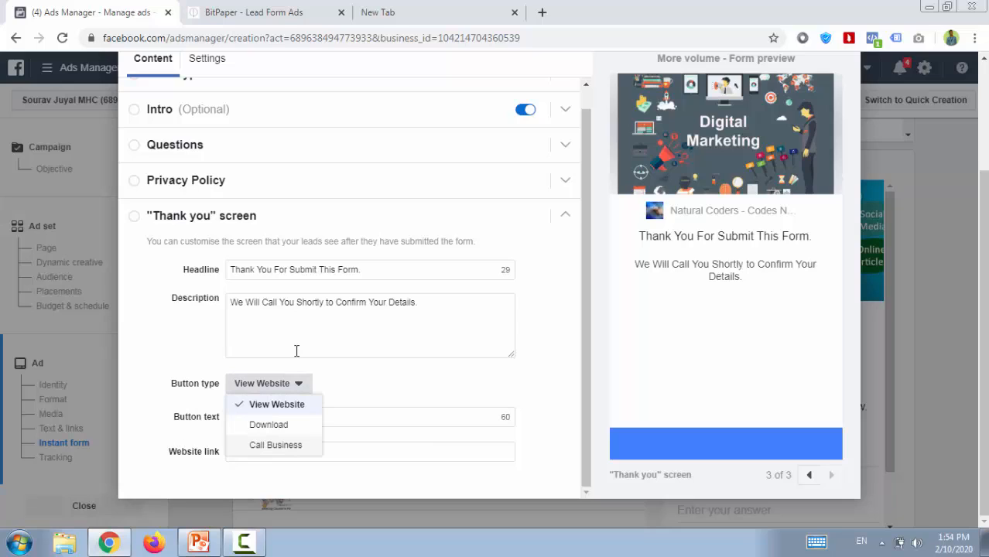
click(296, 351)
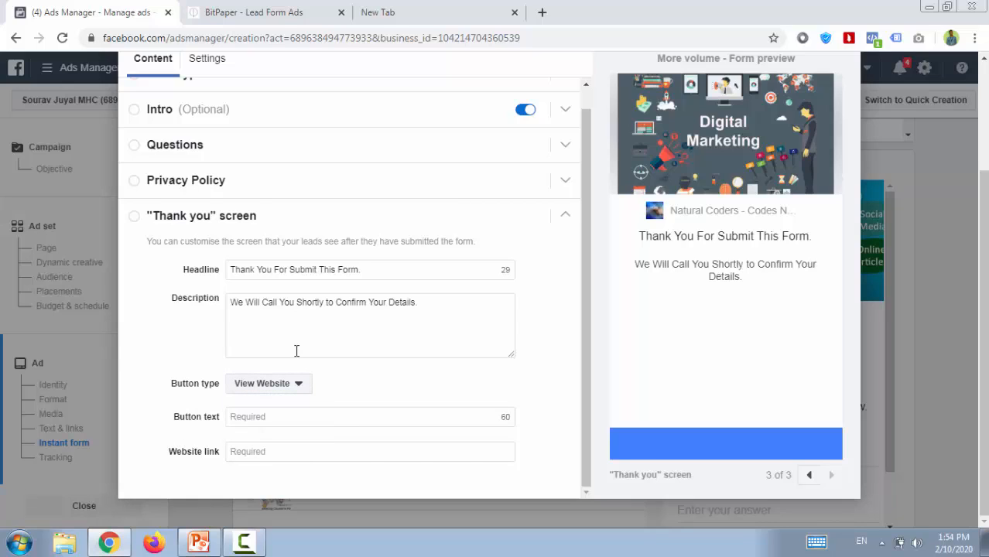
Keep View Website as the thank-you button type and set the button text to "View Website".
click(279, 383)
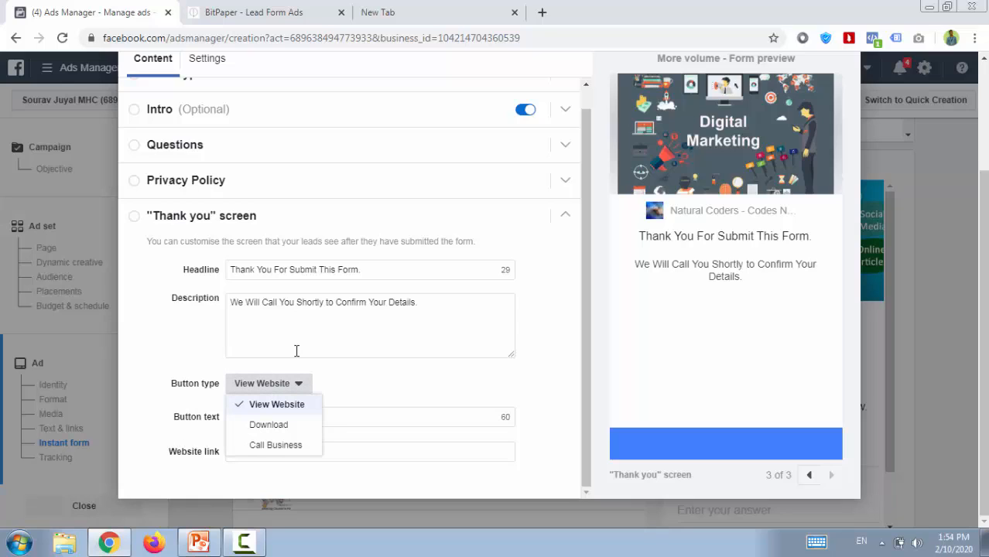
key(Return)
key(Tab)
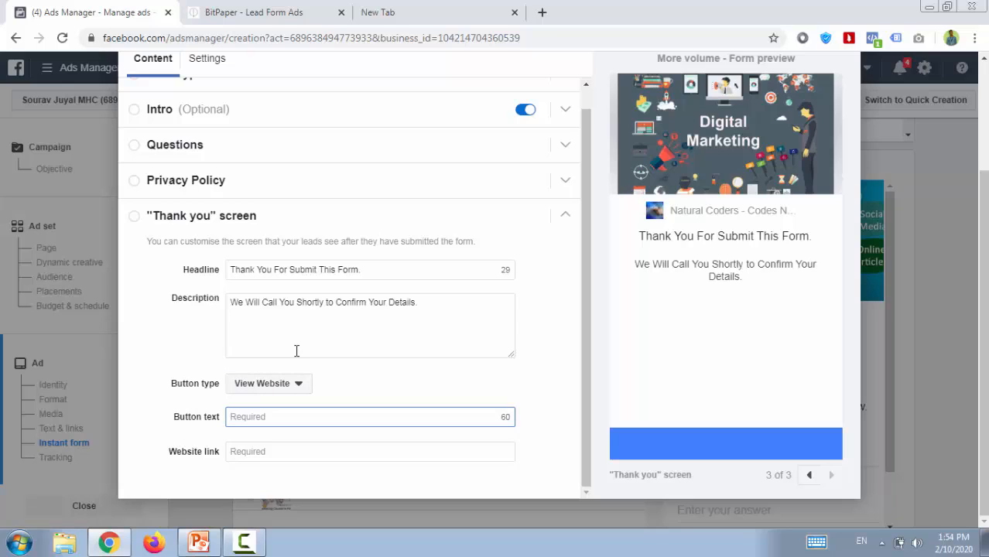
text(View Website)
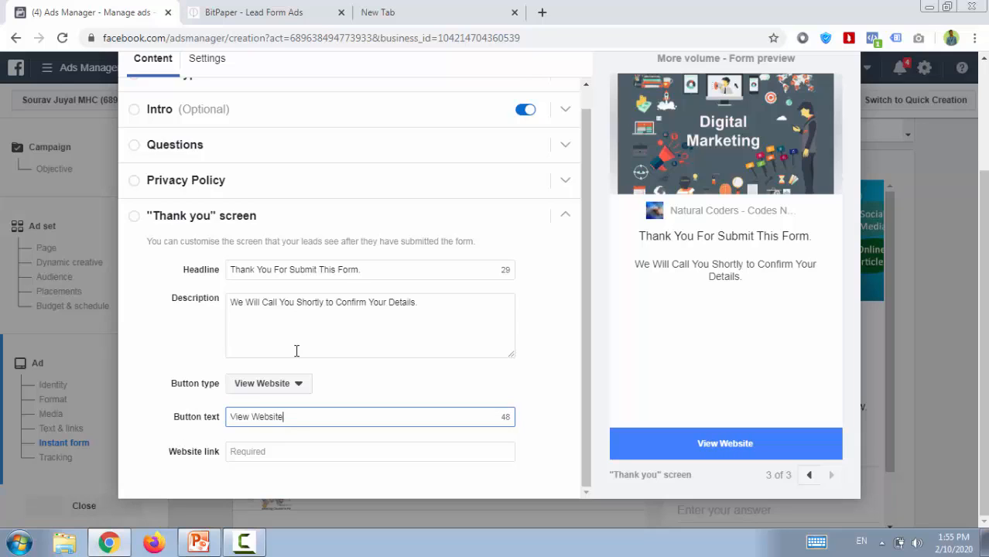
Set the thank-you button's website link to naturalcoders.in and finish the lead form so it is selected for the ad.
key(Tab)
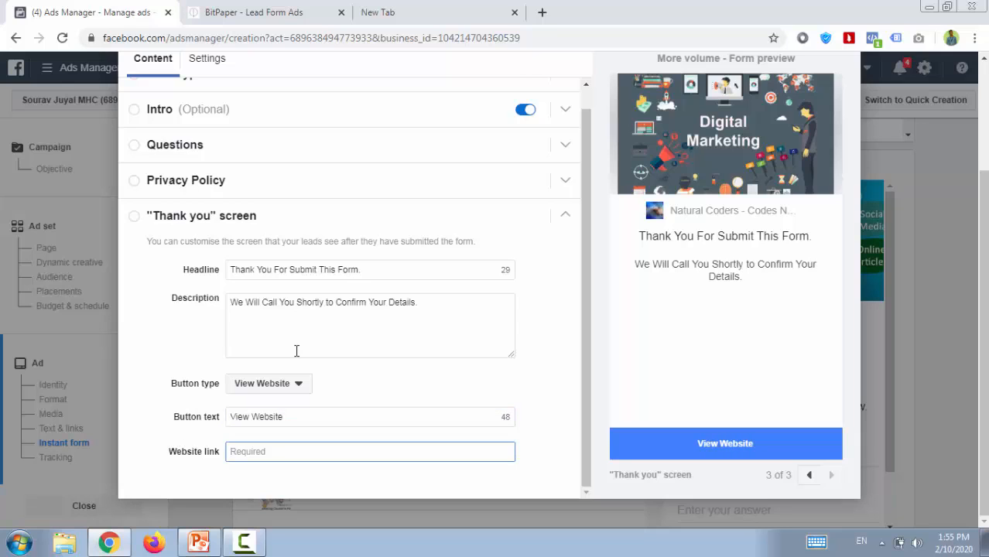
key(ctrl+shift+Tab)
key(ctrl+c)
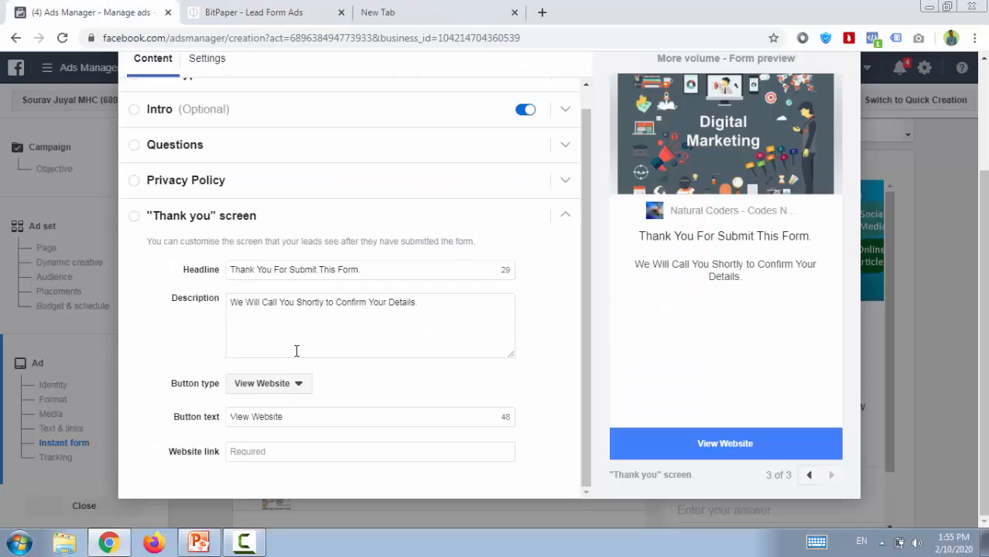
key(ctrl+Tab)
key(ctrl+v)
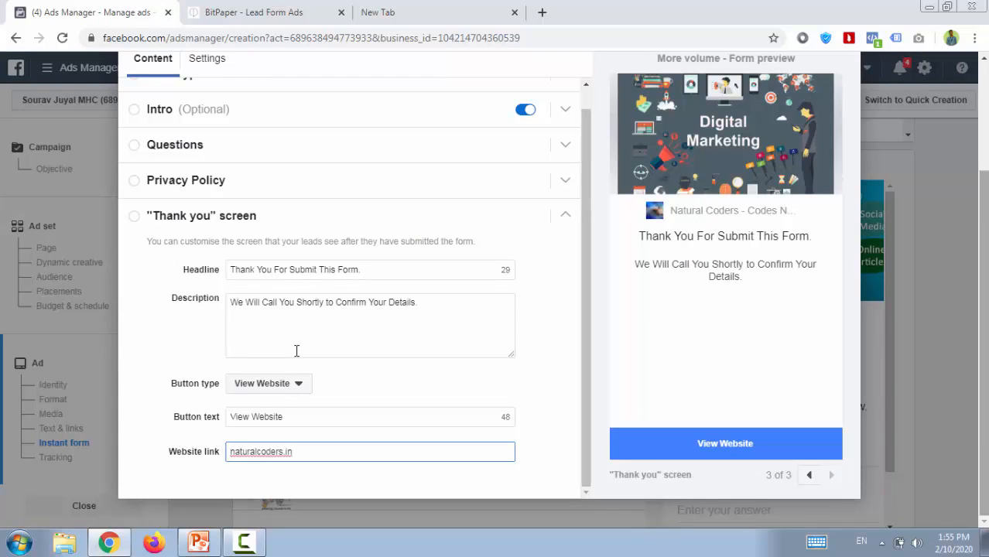
scroll(297, 351, up, 2)
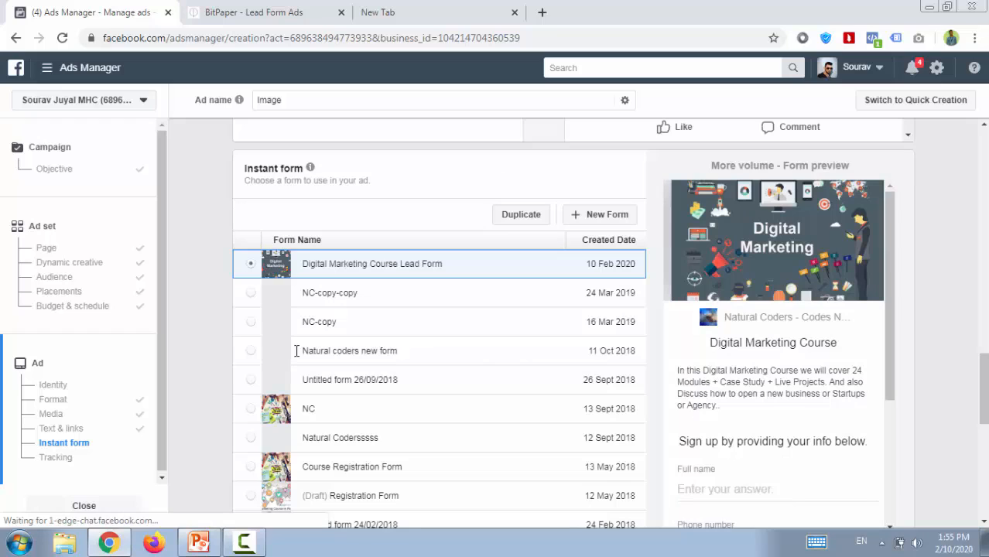
Review the Digital Marketing Course Lead Form preview, from the questions through the privacy policy to the "Thank you" screen.
scroll(296, 350, down, 1)
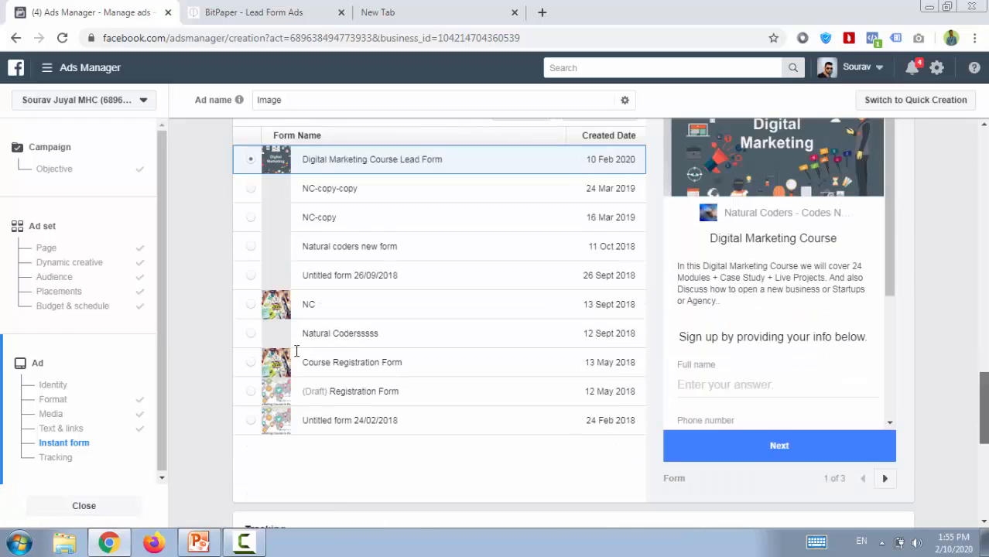
scroll(296, 351, down, 2)
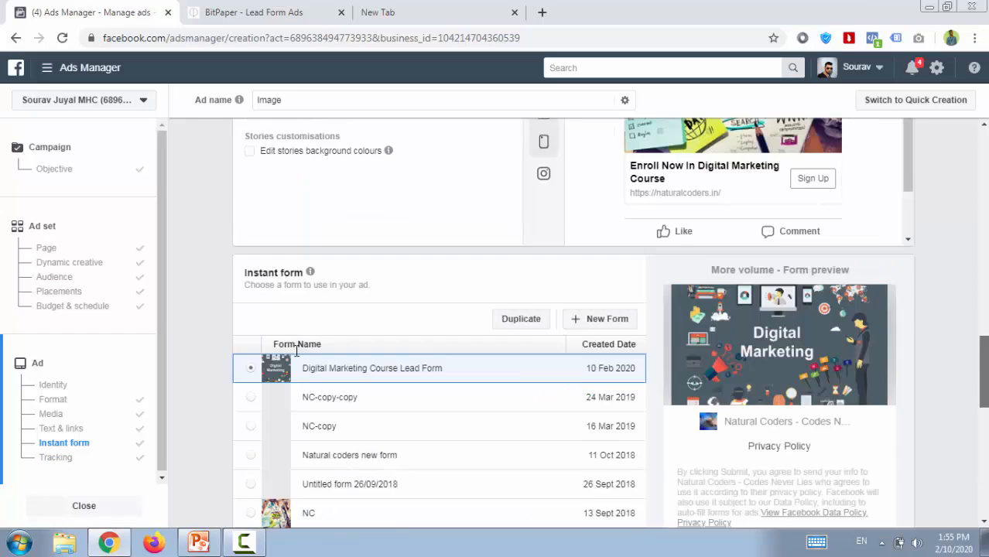
scroll(296, 351, down, 3)
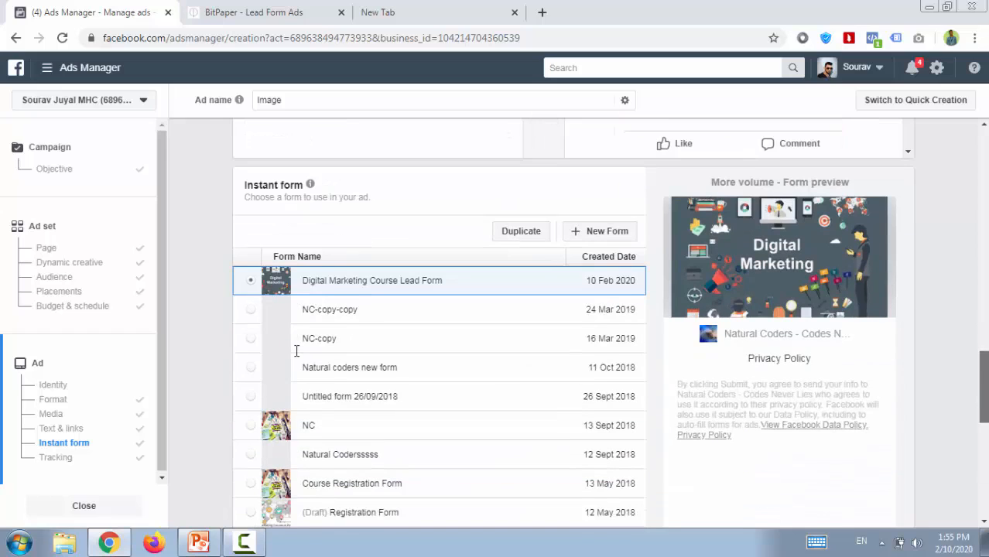
scroll(296, 351, down, 2)
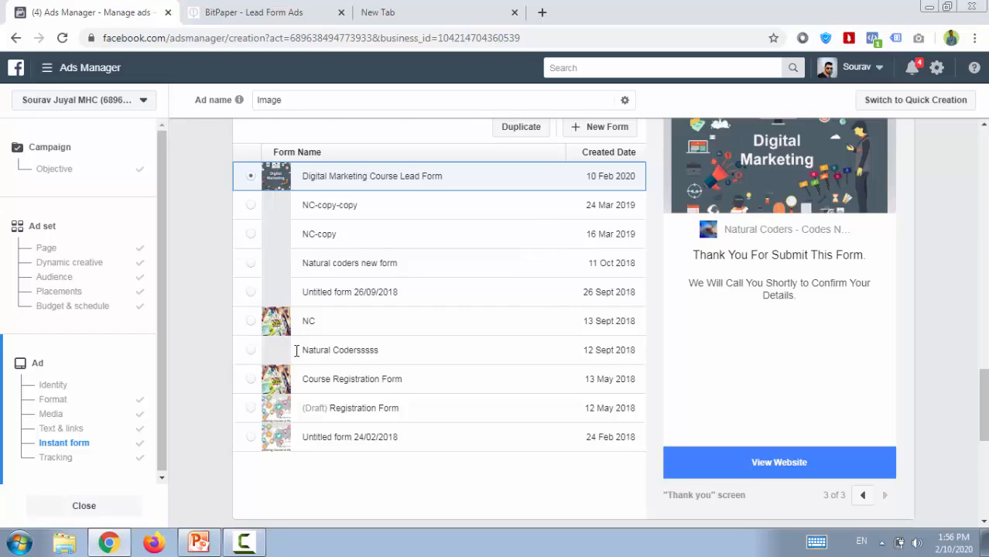
Load facebook.com in the empty browser tab and open the Natural Coders - Codes Never Lies page.
key(ctrl+Tab)
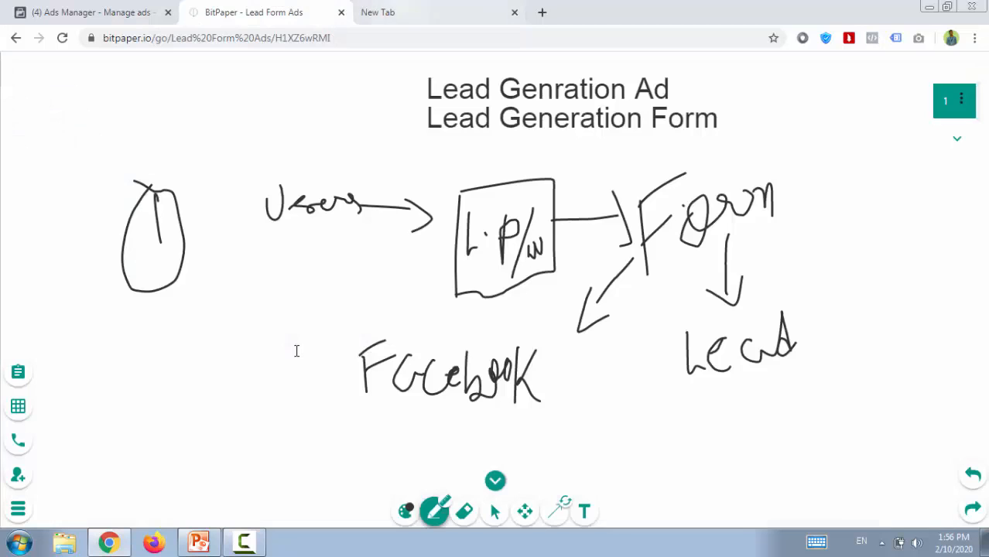
key(ctrl+Tab)
text(face)
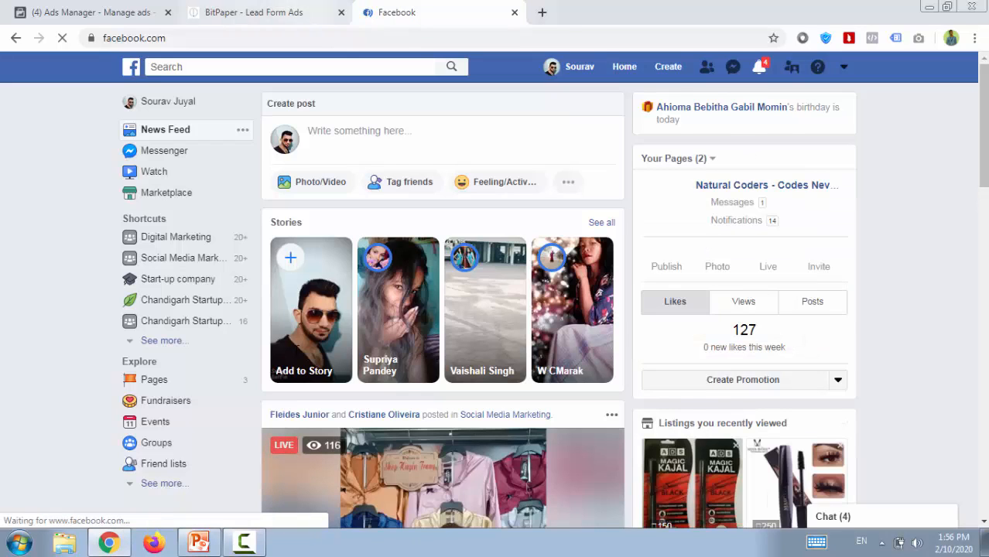
click(843, 67)
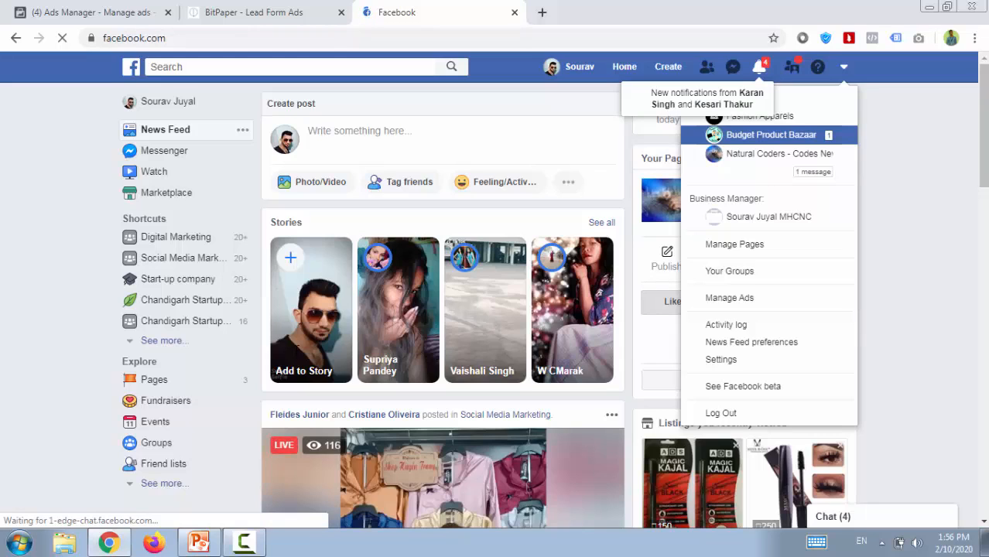
right_click(752, 155)
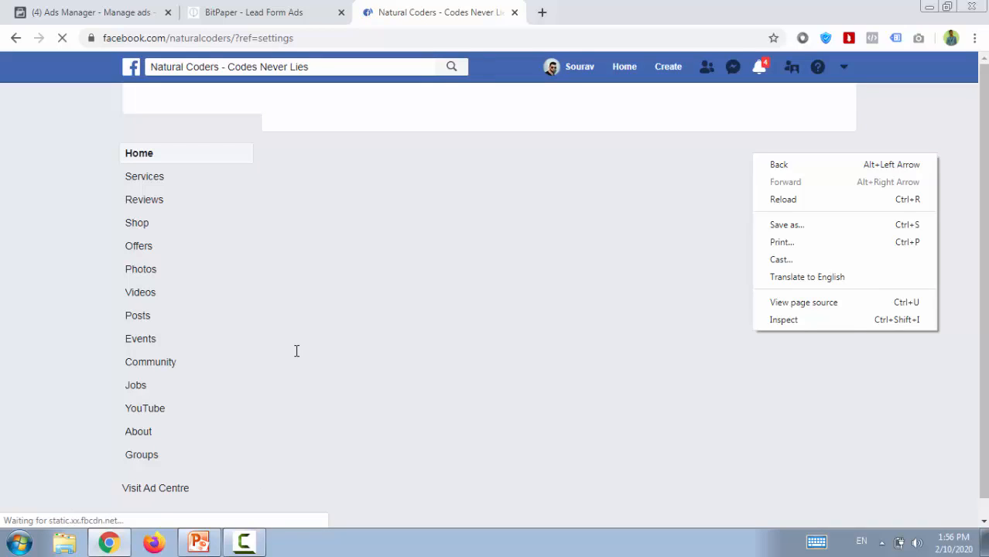
click(296, 352)
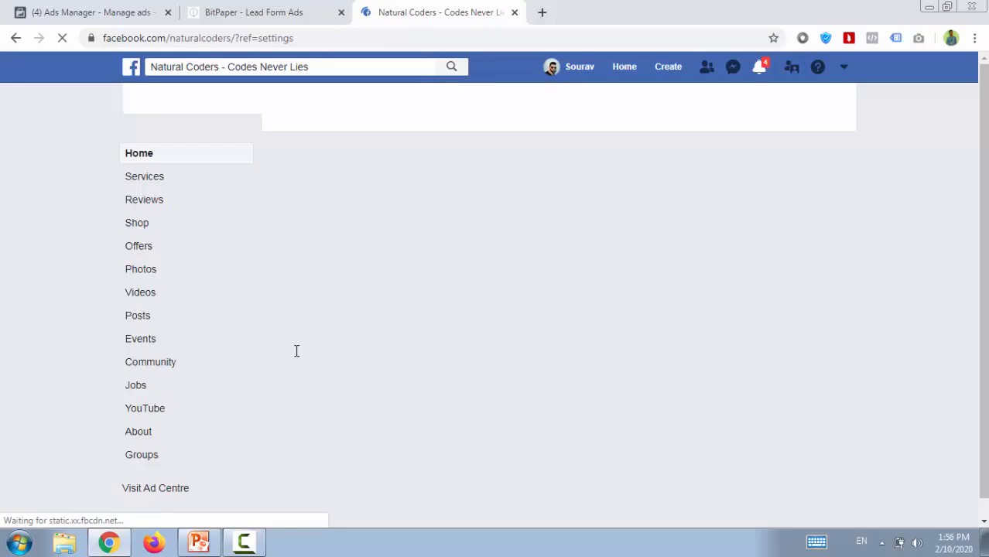
Open the Natural Coders page's Publishing Tools and show the Forms Library under Lead Ads Forms.
key(ctrl+Tab)
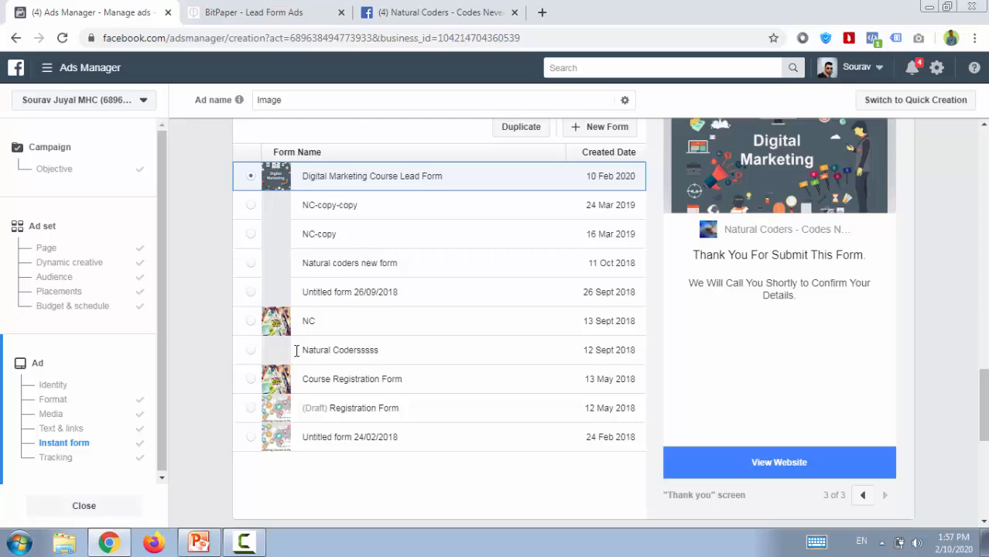
key(ctrl+shift+Tab)
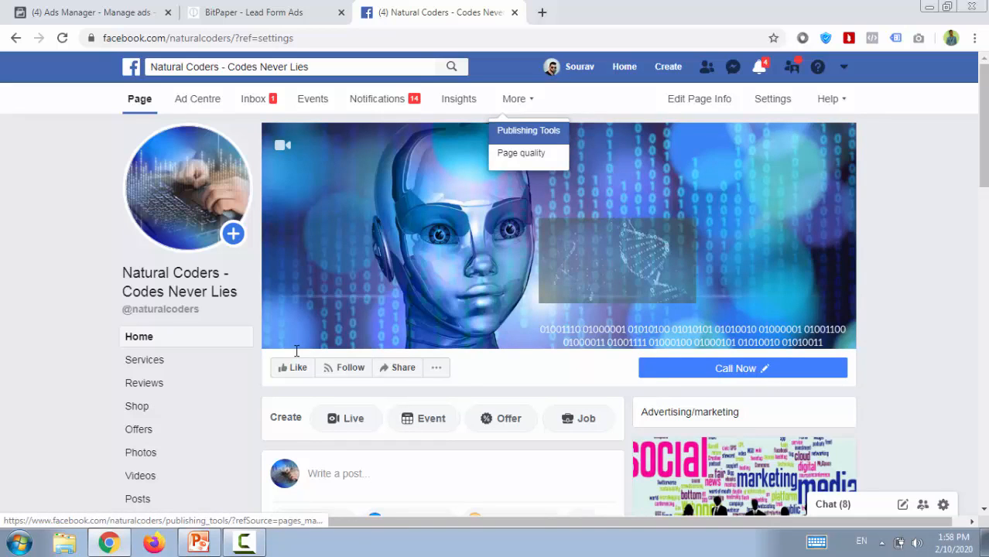
click(528, 131)
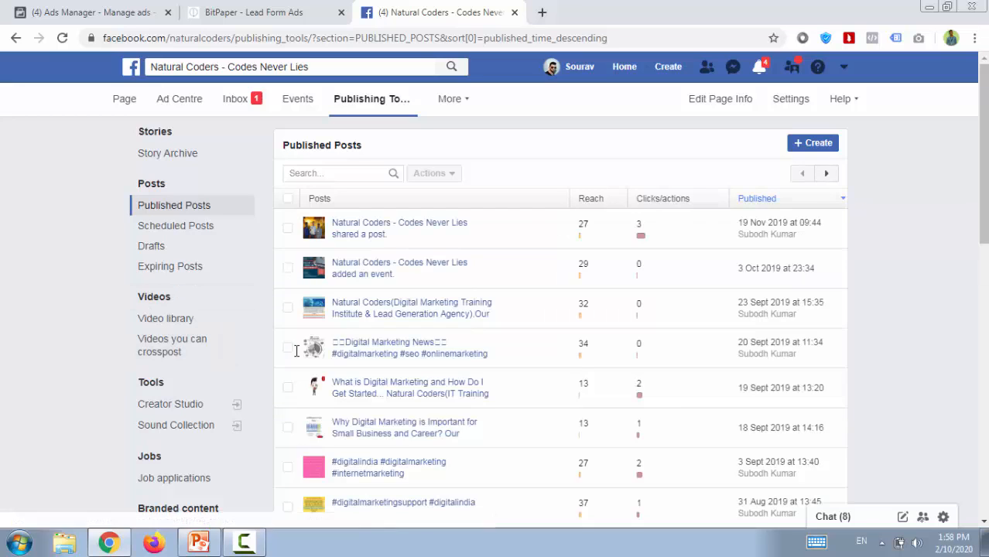
scroll(295, 350, down, 2)
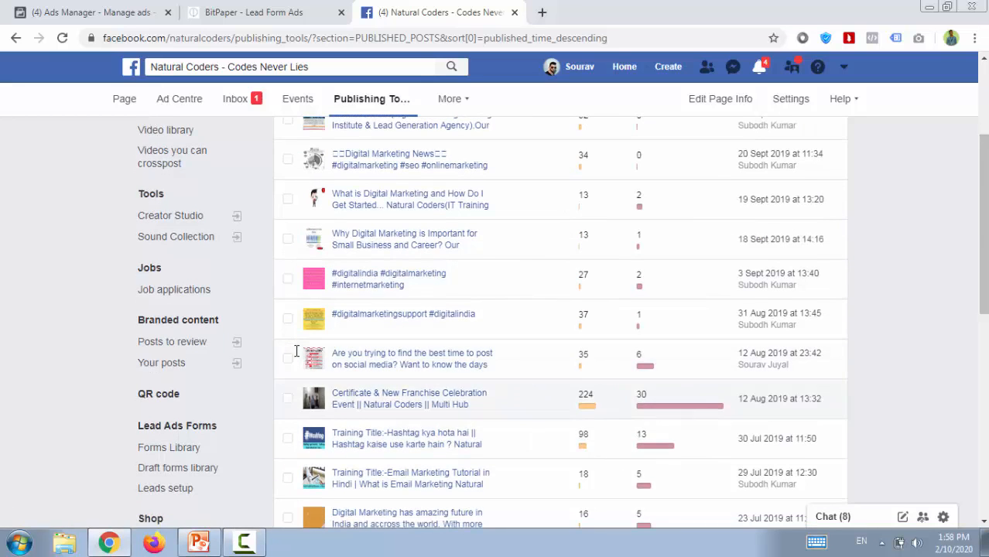
scroll(296, 351, down, 1)
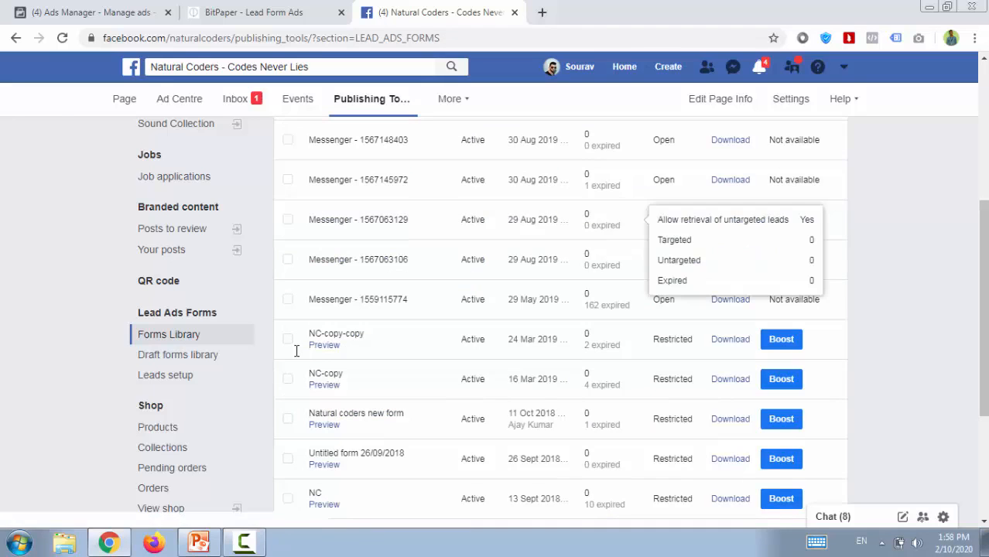
Examine the Forms Library entries, checking the Digital Marketing Course lead form's status, leads count and lead download option.
scroll(296, 350, up, 2)
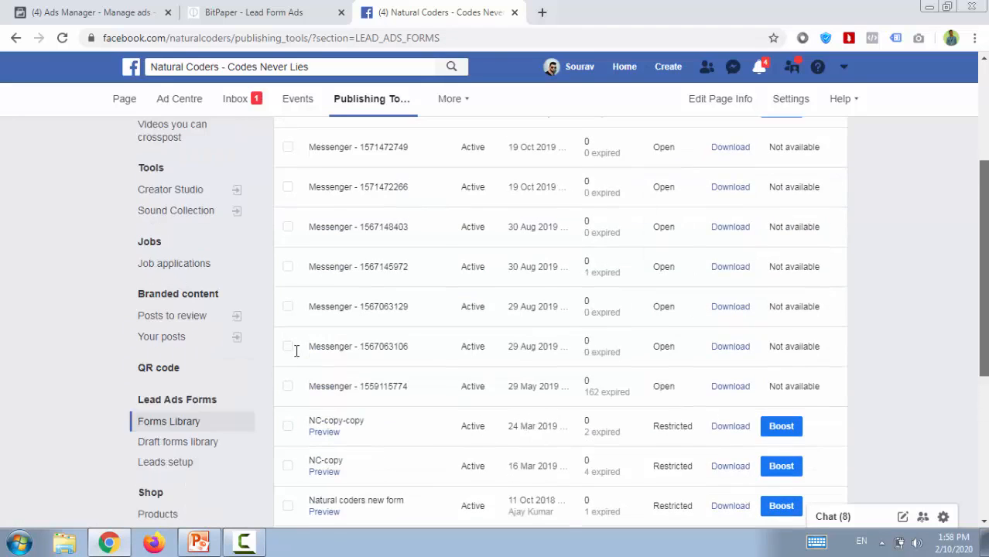
scroll(296, 351, down, 1)
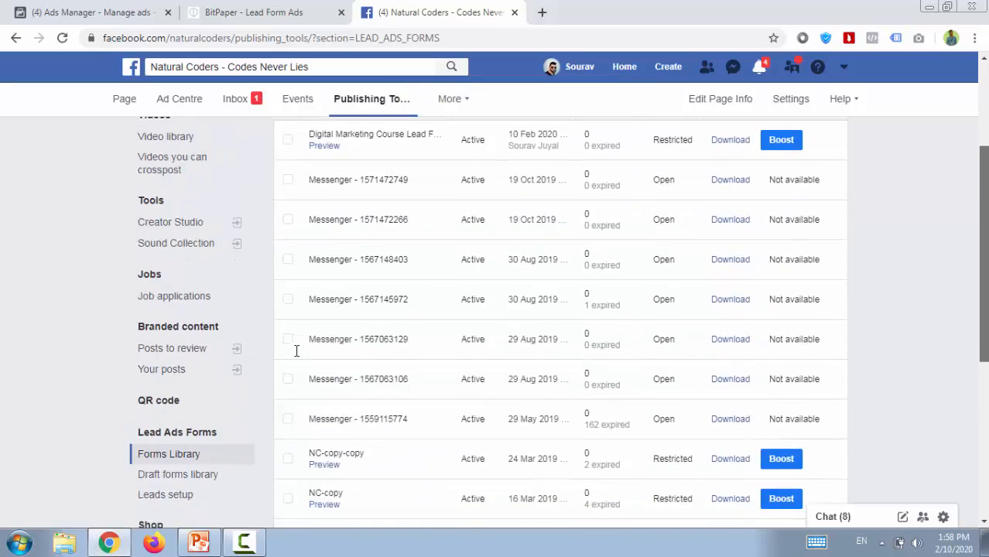
scroll(297, 351, up, 1)
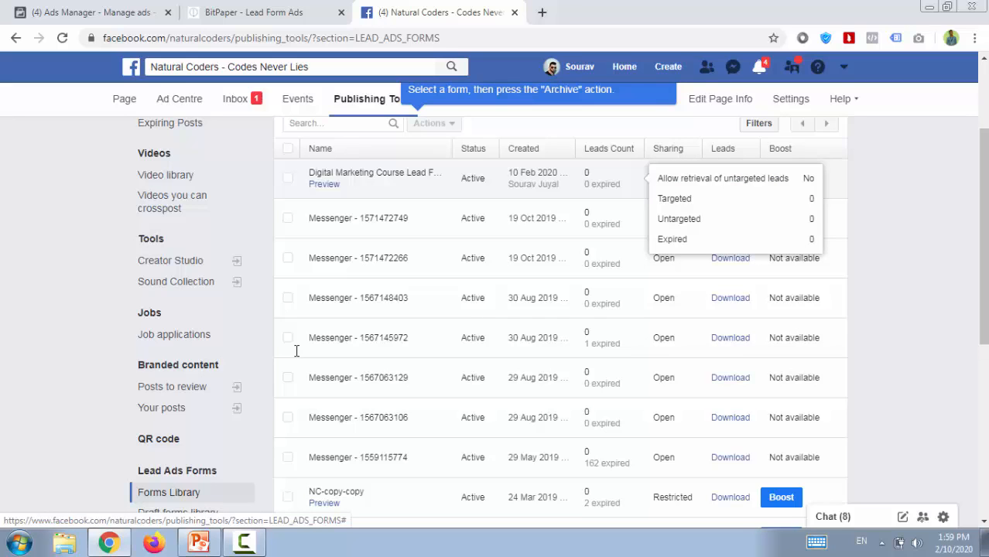
scroll(296, 351, down, 3)
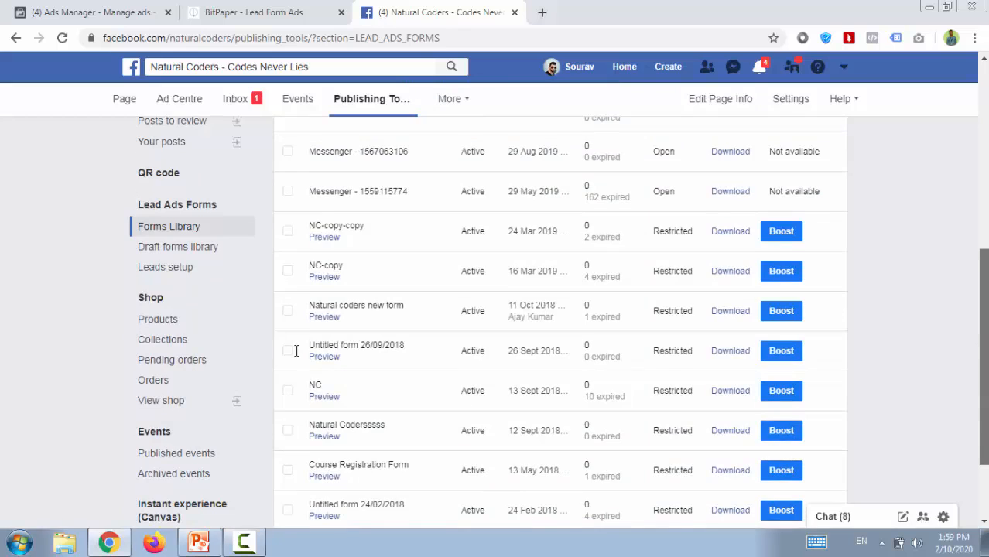
scroll(295, 351, down, 1)
scroll(295, 350, up, 5)
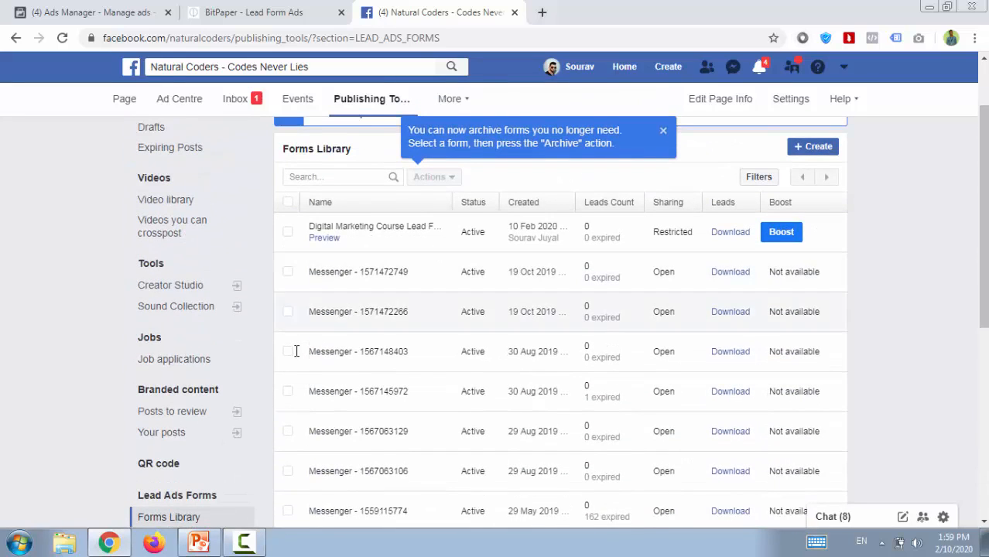
scroll(296, 351, up, 1)
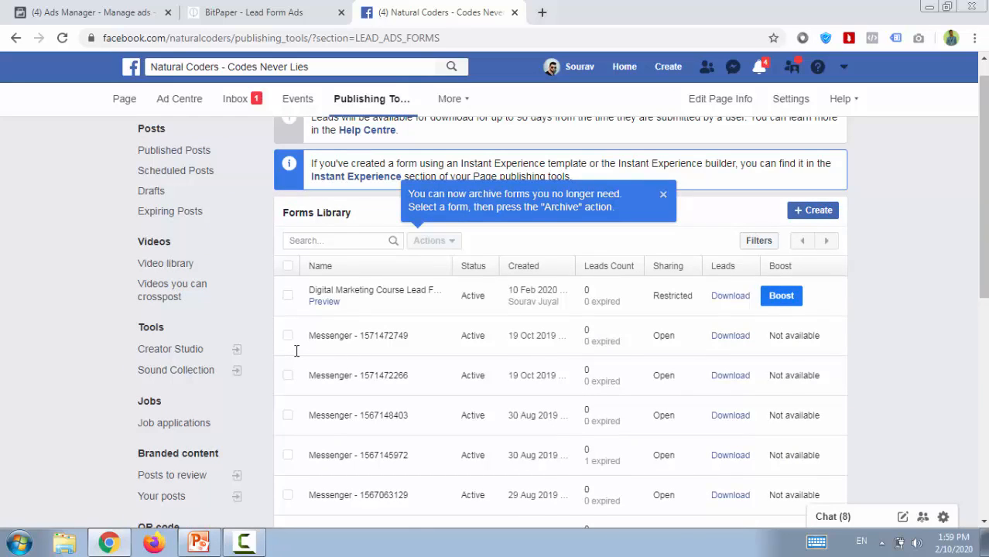
scroll(295, 350, up, 1)
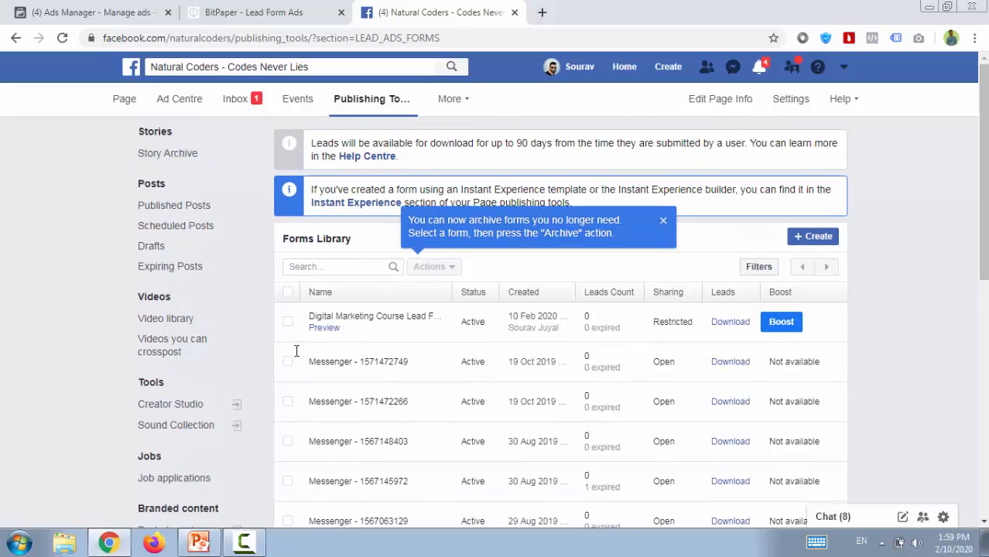